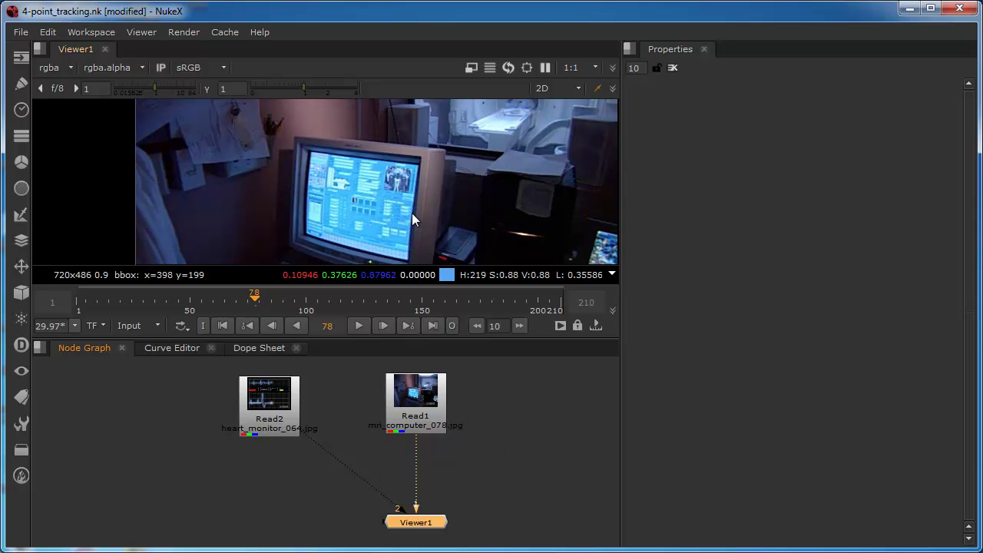
- Pan over the computer footage, then switch the viewer to the heart-monitor clip (Read2)
{"action": "middle_click_drag", "start_coordinate": [411, 213], "coordinate": [433, 214]}
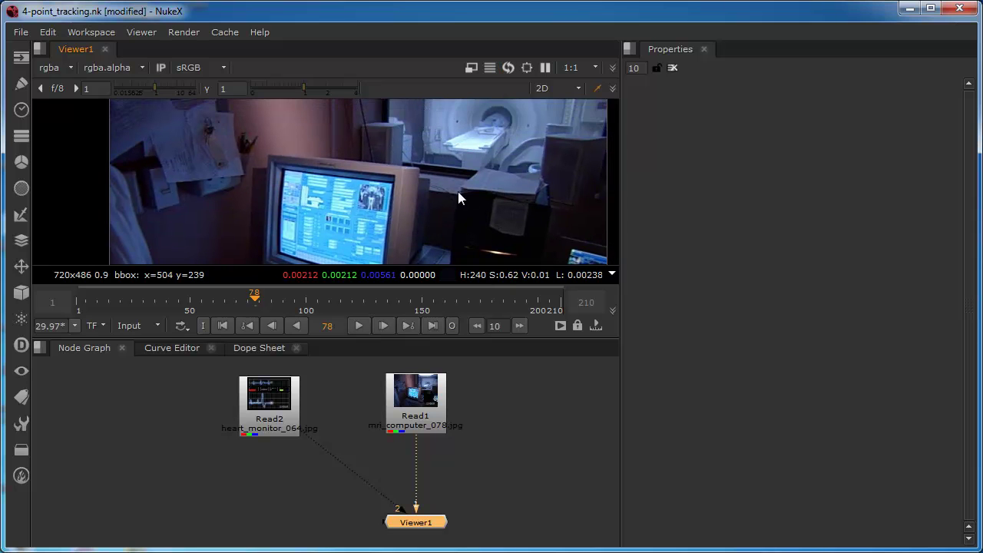
{"action": "middle_click_drag", "start_coordinate": [470, 226], "coordinate": [487, 189]}
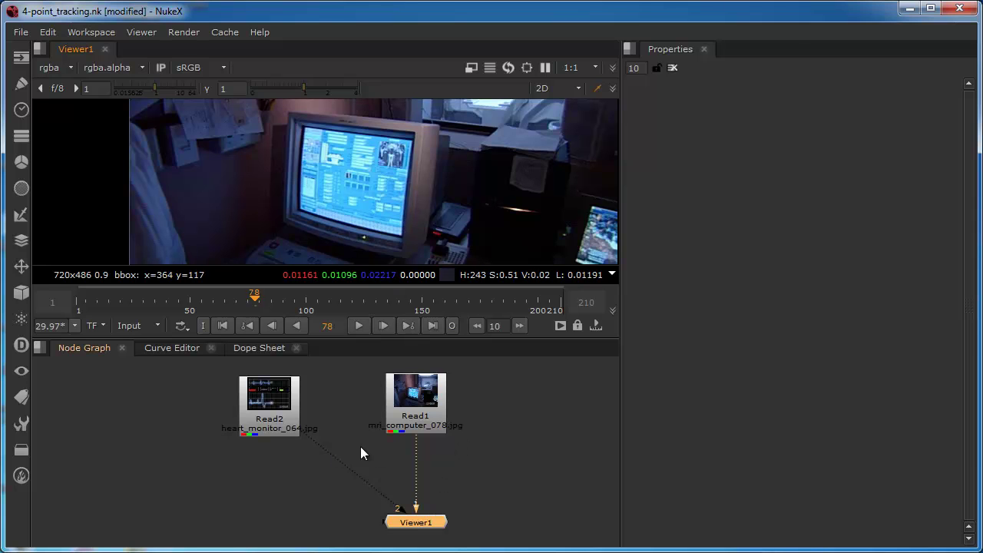
{"action": "key", "text": "2"}
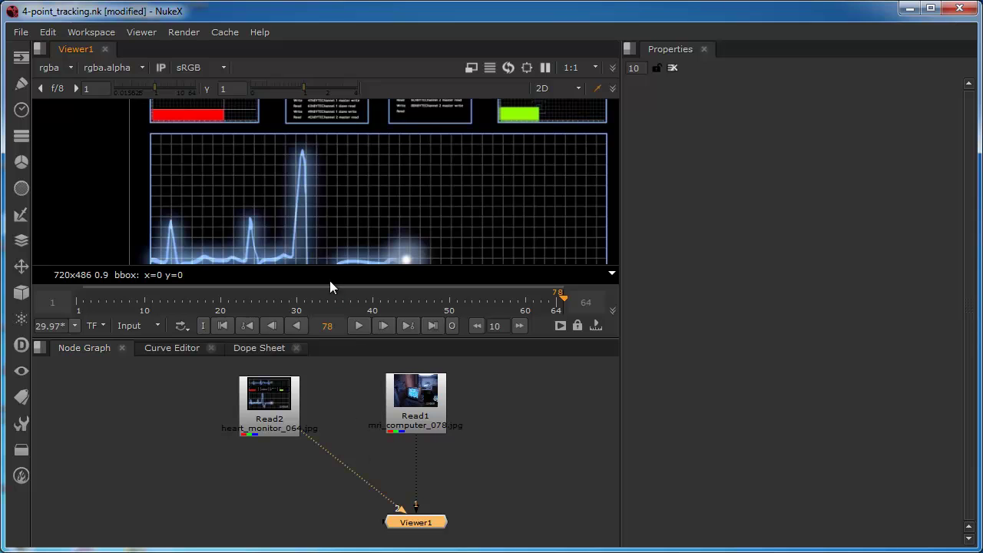
{"action": "scroll", "coordinate": [366, 177], "scroll_direction": "down", "scroll_amount": 2}
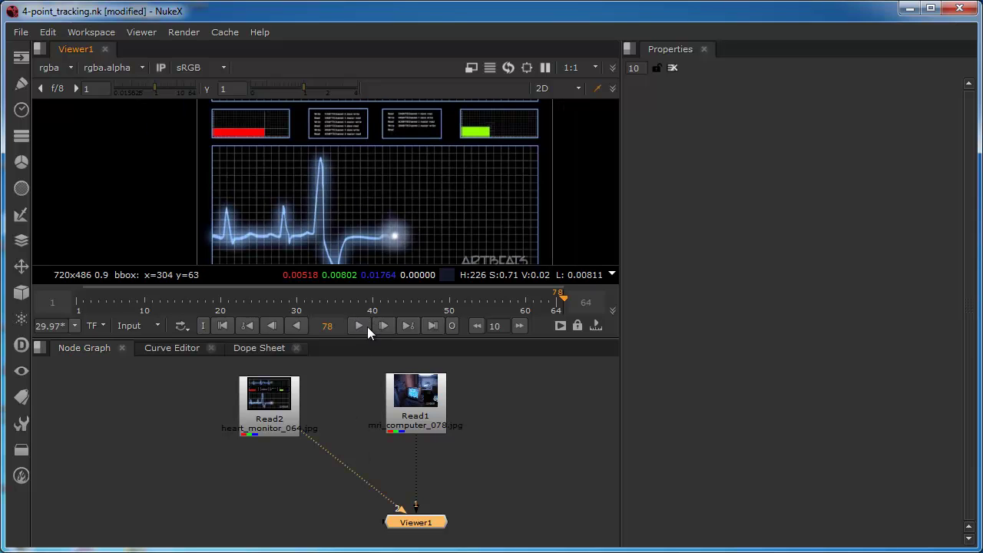
- Play the heart-monitor clip, then return to Read1's computer footage at frame 1
{"action": "left_click", "coordinate": [359, 326]}
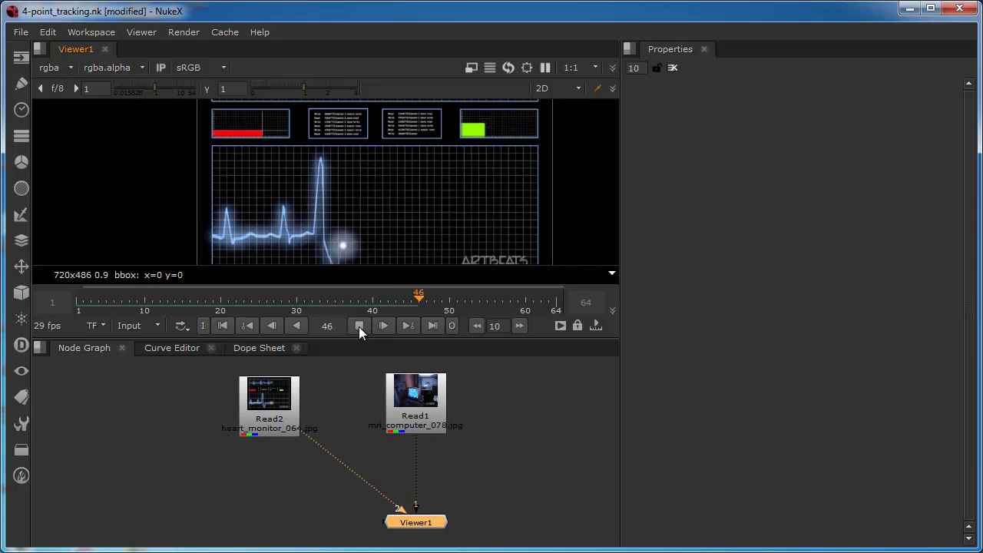
{"action": "left_click", "coordinate": [359, 326]}
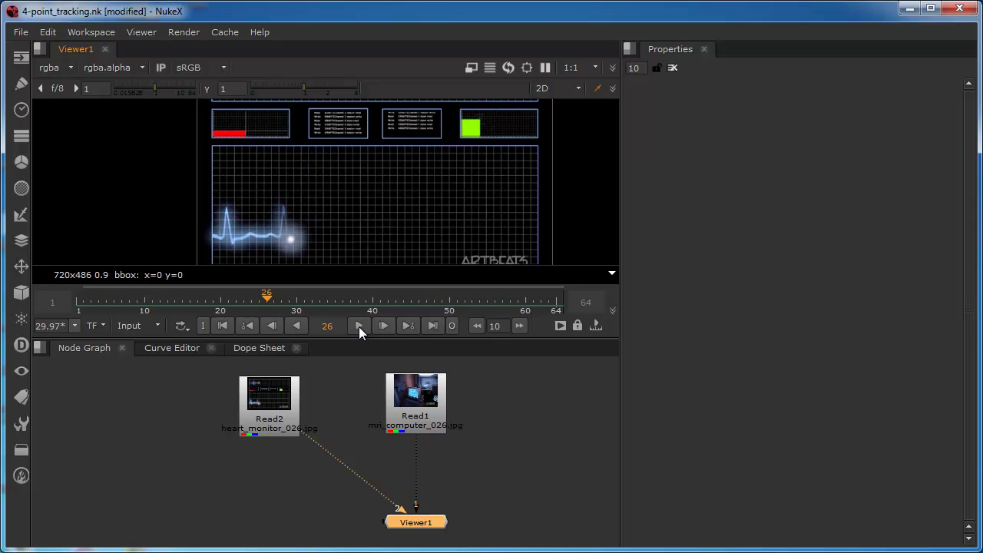
{"action": "left_click", "coordinate": [222, 326]}
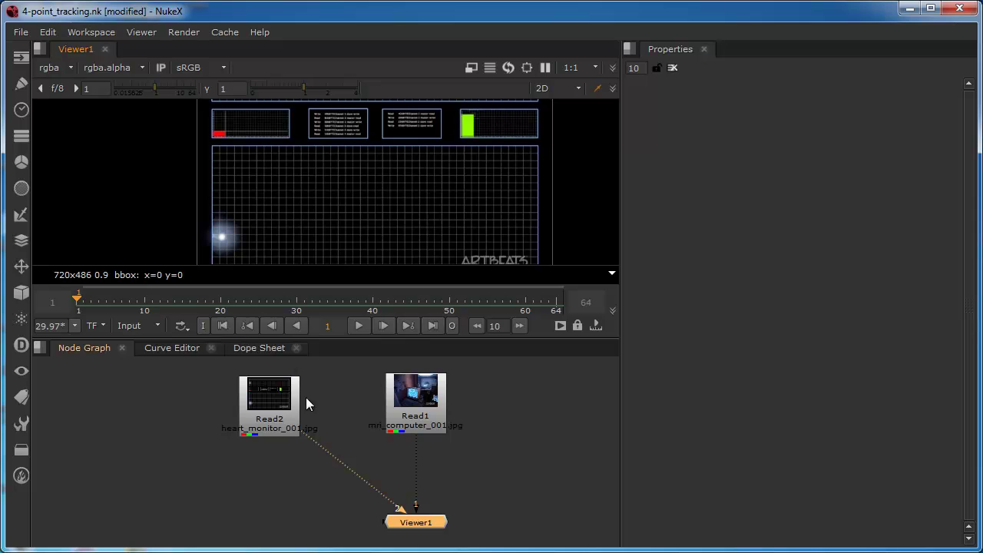
{"action": "key", "text": "1"}
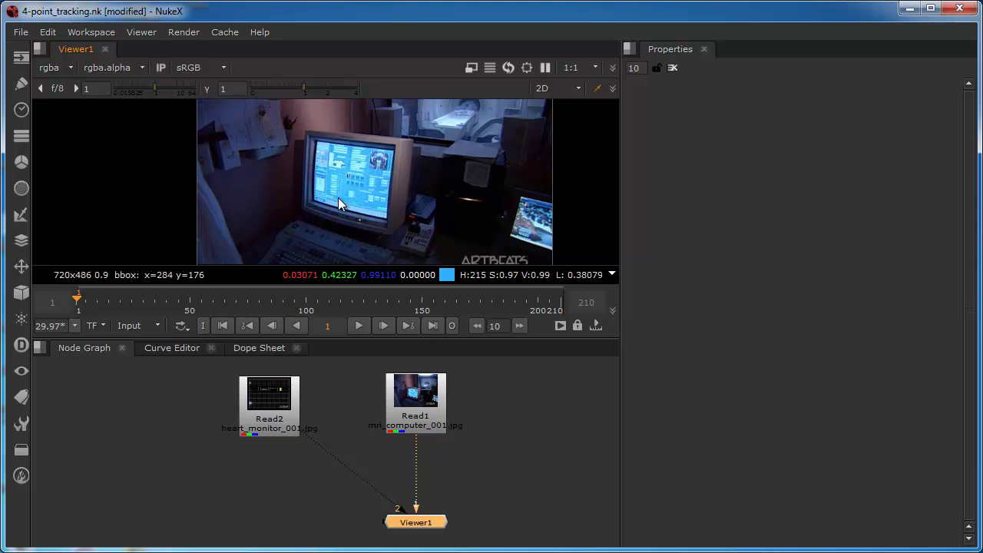
- Zoom and pan the viewer to a close-up of the CRT screen, then select Read1
{"action": "scroll", "coordinate": [338, 194], "scroll_direction": "up", "scroll_amount": 4}
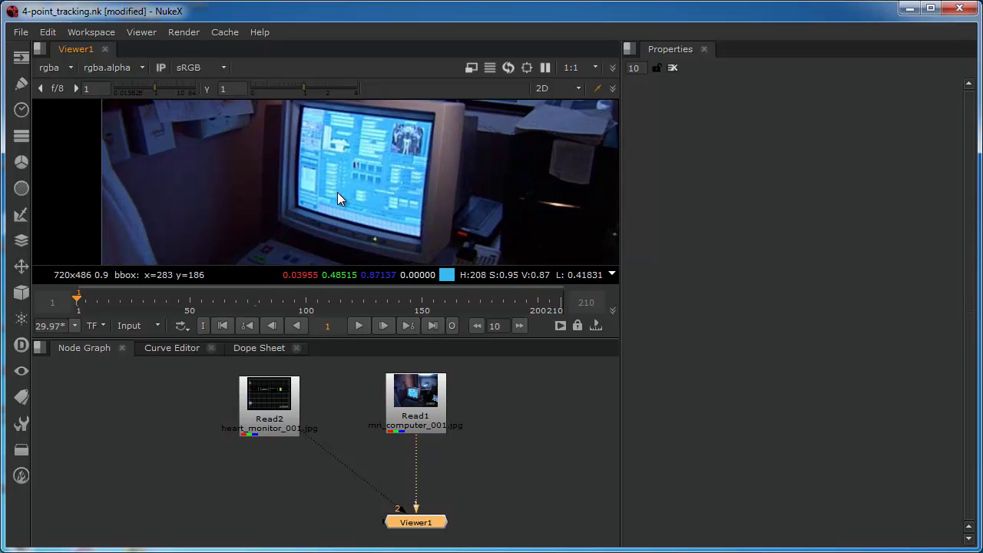
{"action": "middle_click_drag", "start_coordinate": [344, 174], "coordinate": [374, 187]}
{"action": "scroll", "coordinate": [373, 187], "scroll_direction": "up", "scroll_amount": 1}
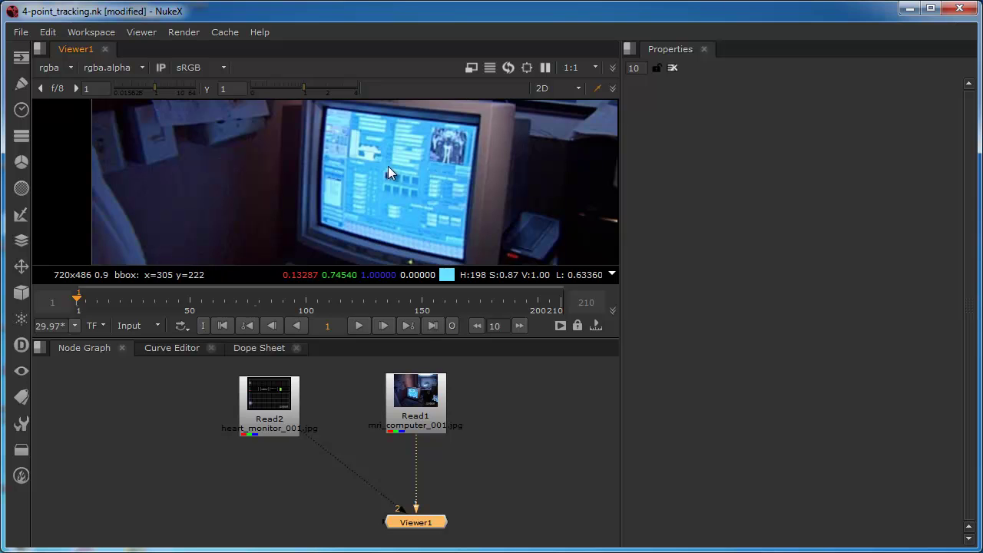
{"action": "scroll", "coordinate": [390, 173], "scroll_direction": "up", "scroll_amount": 1}
{"action": "middle_click_drag", "start_coordinate": [311, 198], "coordinate": [385, 164]}
{"action": "left_click", "coordinate": [416, 407]}
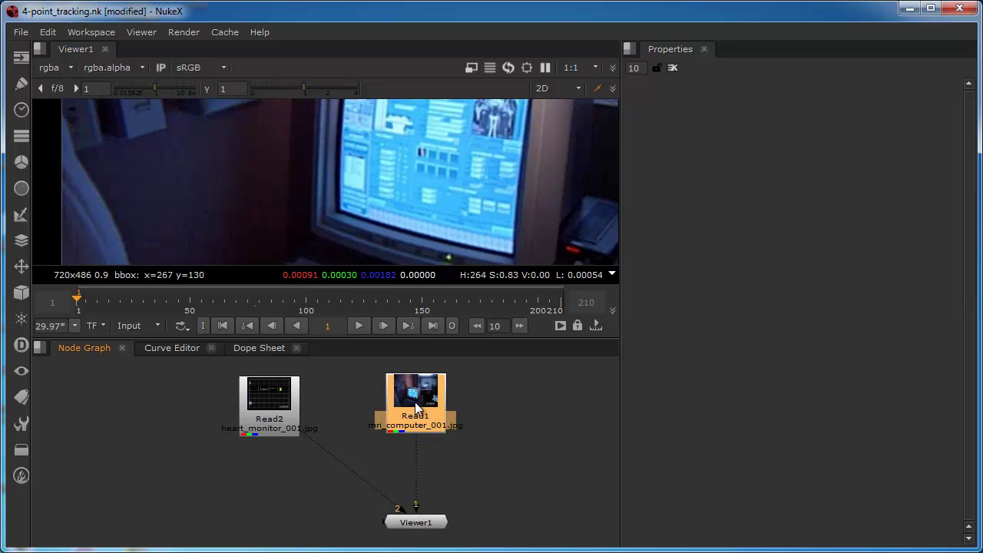
- Add Tracker1 below Read1 and unplug Read2 from Viewer1's second input
{"action": "key", "text": "Tab"}
{"action": "type", "text": "trad"}
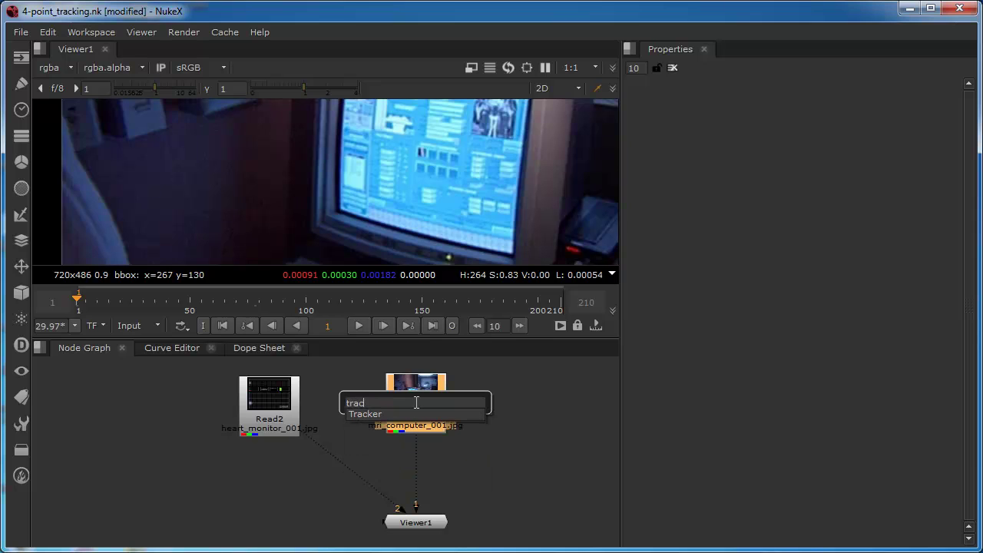
{"action": "type", "text": "k"}
{"action": "key", "text": "Return"}
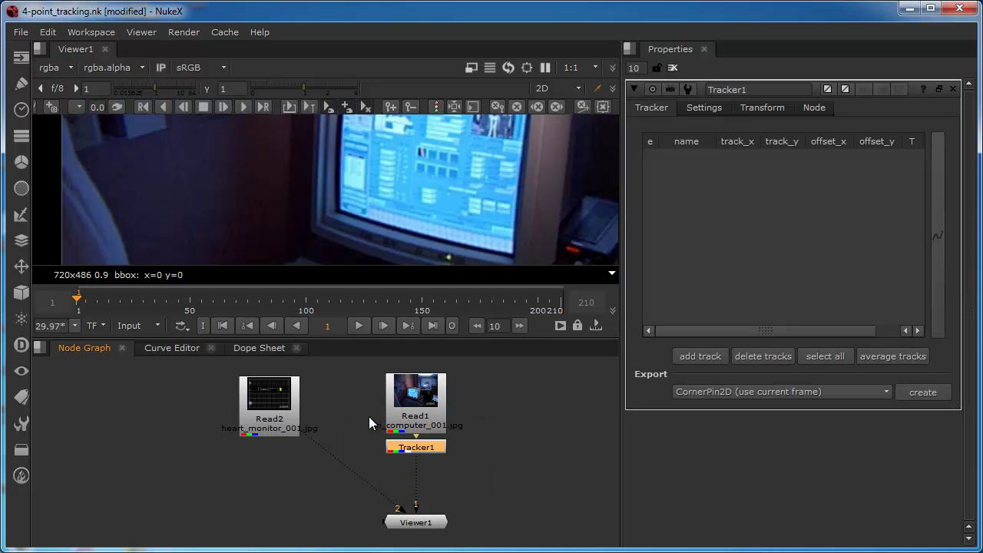
{"action": "left_click_drag", "start_coordinate": [420, 450], "coordinate": [418, 461]}
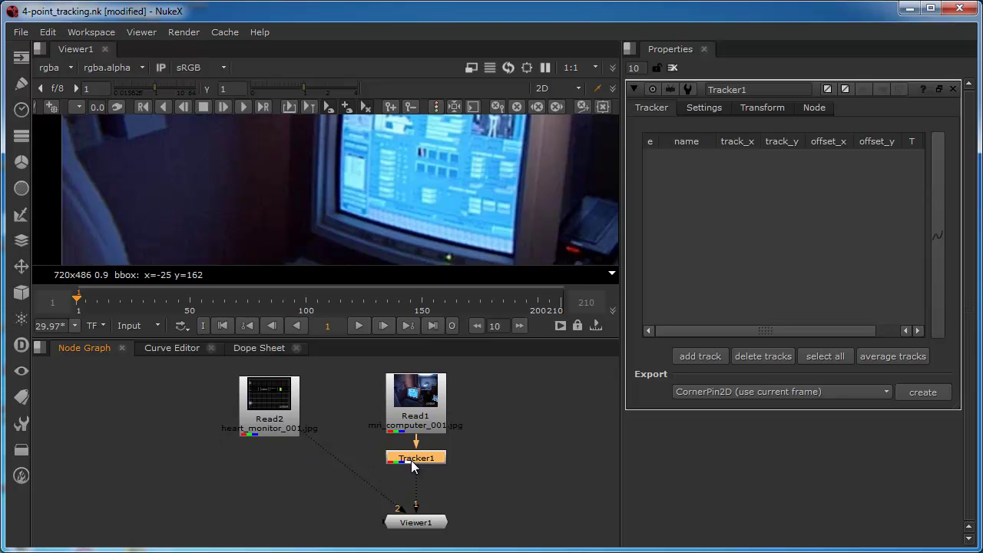
{"action": "left_click_drag", "start_coordinate": [399, 510], "coordinate": [365, 504]}
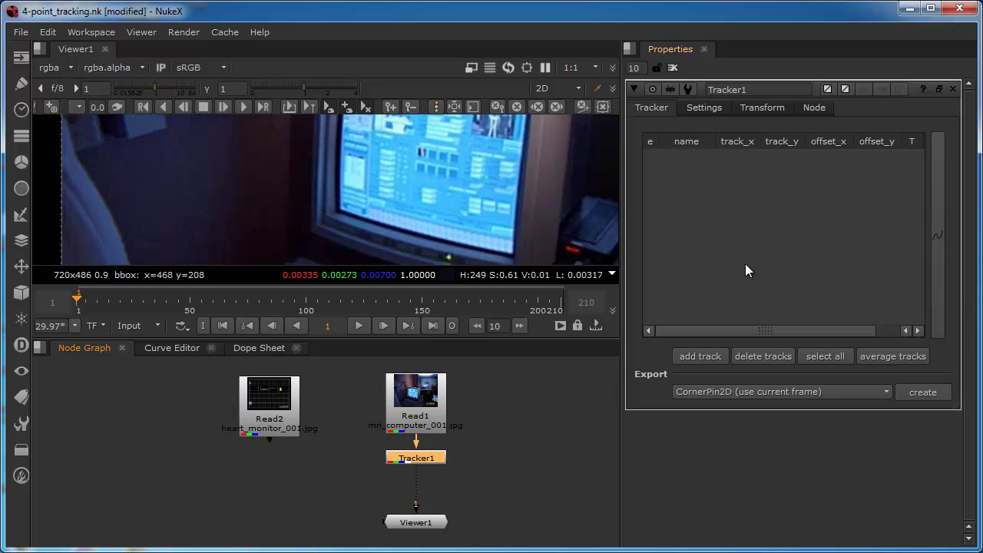
- Place a new track on the CRT's bottom-left corner (236, 171.5), tighten its pattern box, and name it BL
{"action": "left_click", "coordinate": [702, 356]}
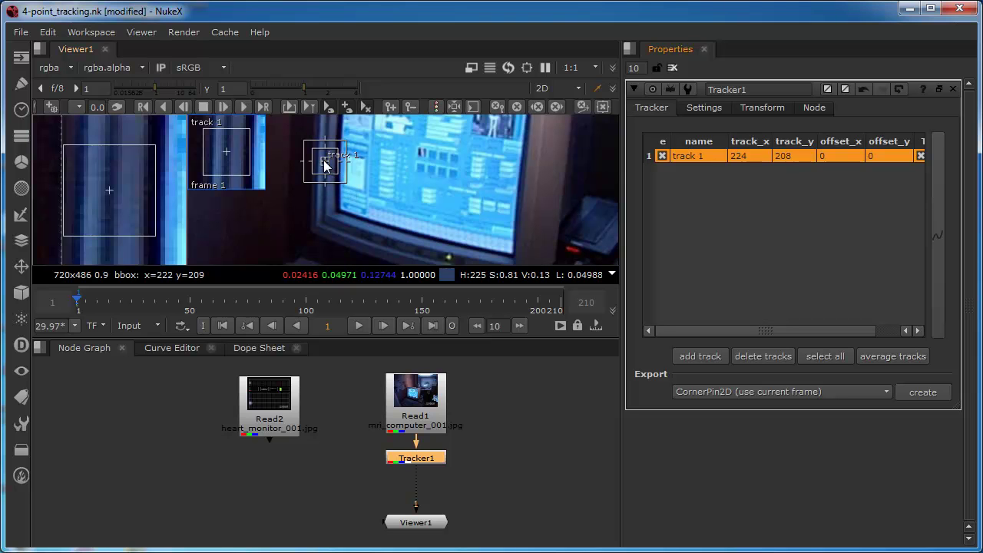
{"action": "left_click_drag", "start_coordinate": [324, 161], "coordinate": [338, 208]}
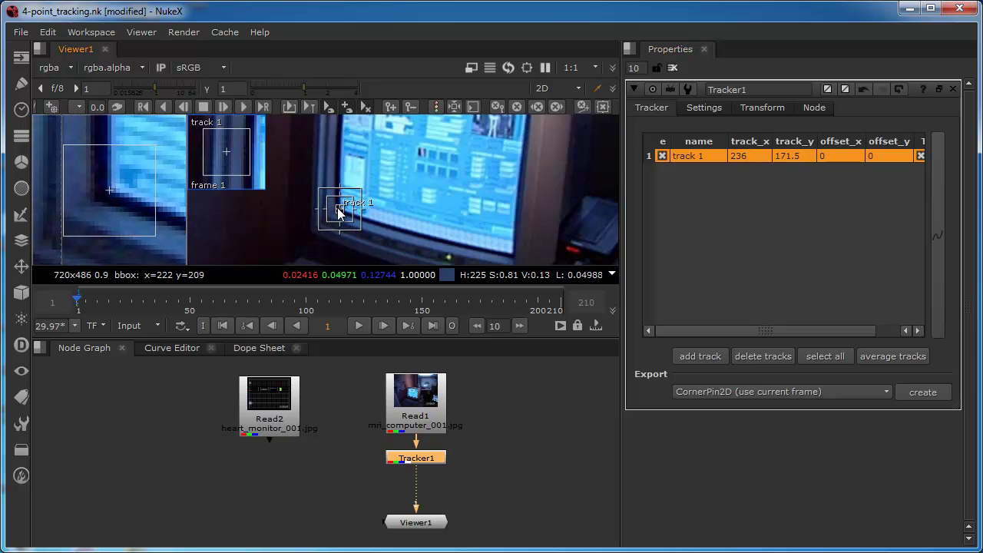
{"action": "scroll", "coordinate": [342, 232], "scroll_direction": "up", "scroll_amount": 2}
{"action": "scroll", "coordinate": [342, 232], "scroll_direction": "up", "scroll_amount": 1}
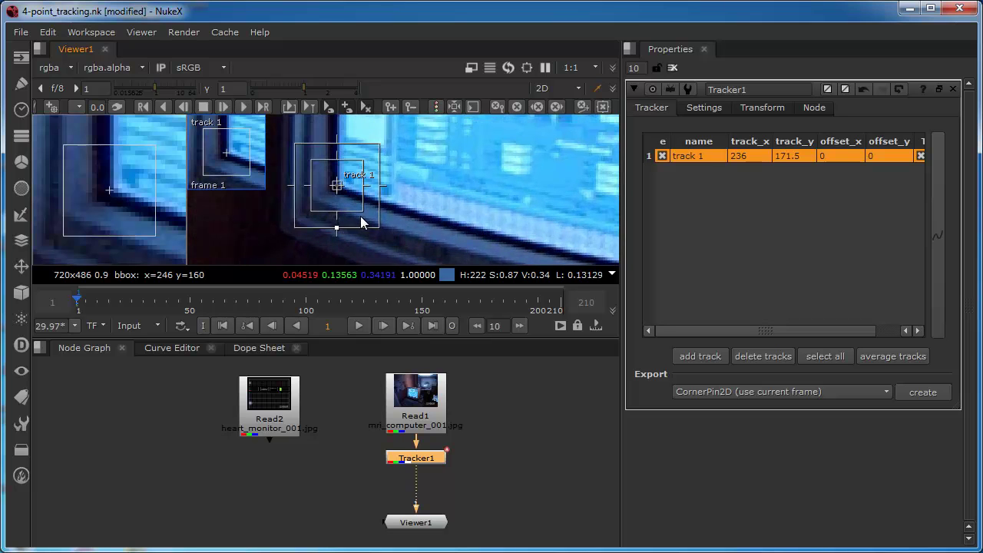
{"action": "left_click_drag", "start_coordinate": [363, 212], "coordinate": [355, 206]}
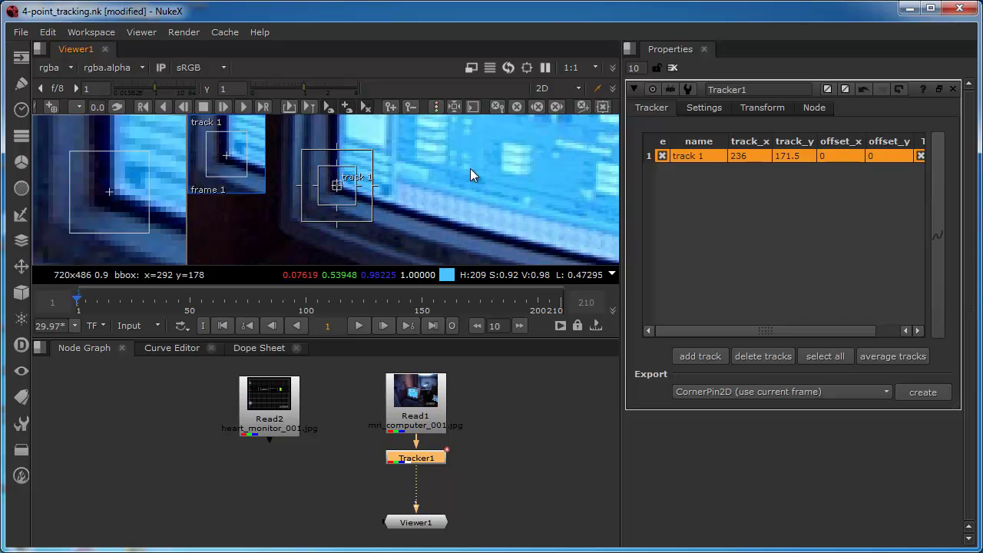
{"action": "scroll", "coordinate": [470, 169], "scroll_direction": "down", "scroll_amount": 2}
{"action": "middle_click_drag", "start_coordinate": [482, 166], "coordinate": [338, 196]}
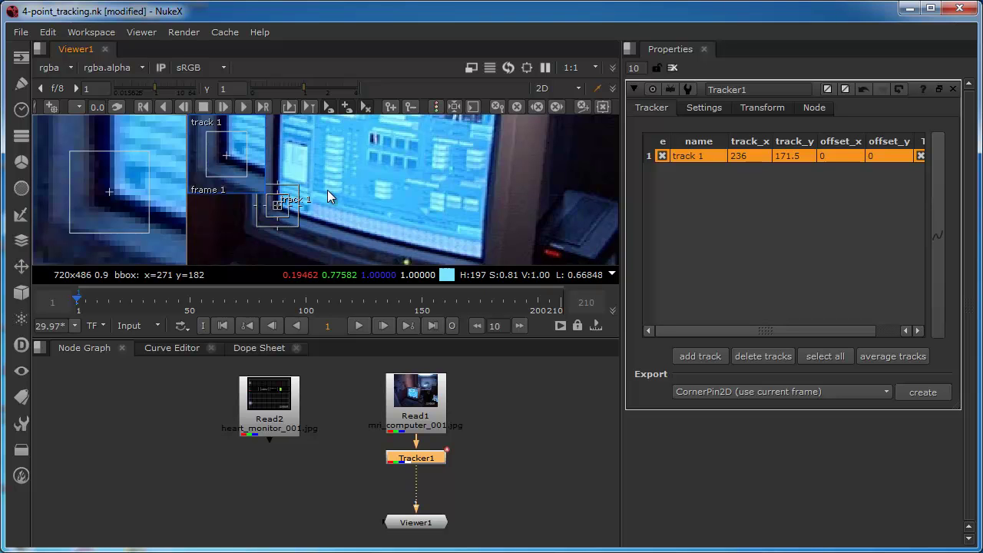
{"action": "double_click", "coordinate": [696, 157]}
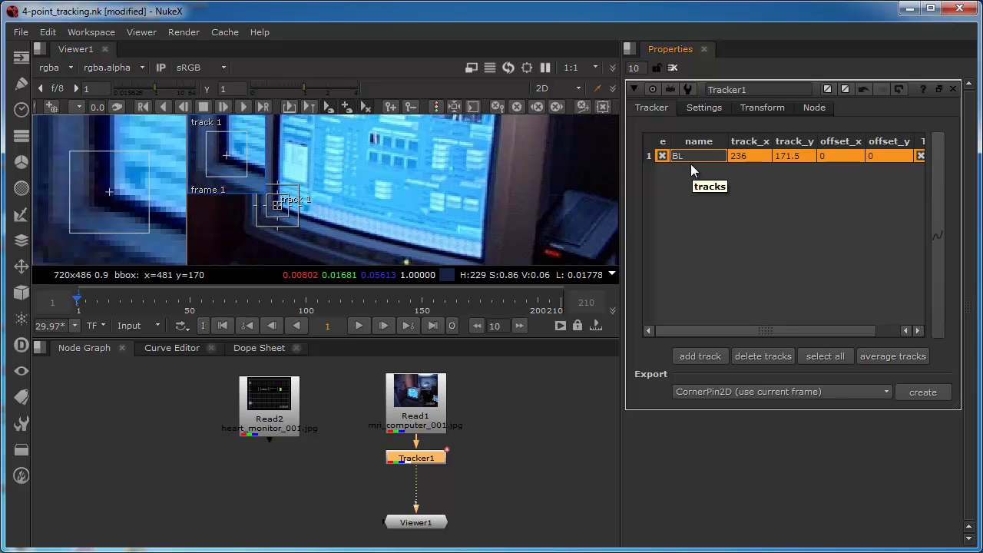
{"action": "key", "text": "Return"}
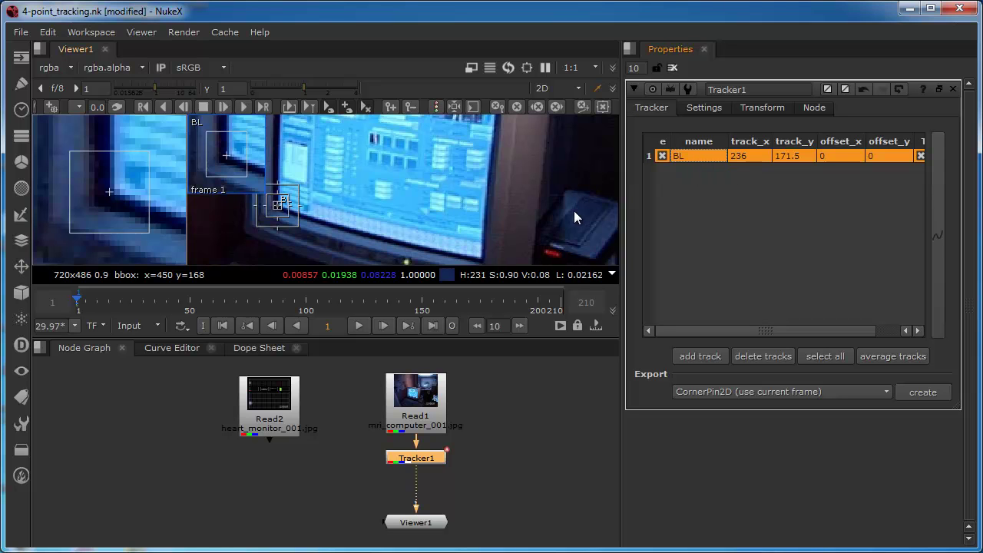
- Add a second track on the screen's bottom-right corner (383, 137.5), shrink its pattern area, and name it BR
{"action": "left_click", "coordinate": [704, 239]}
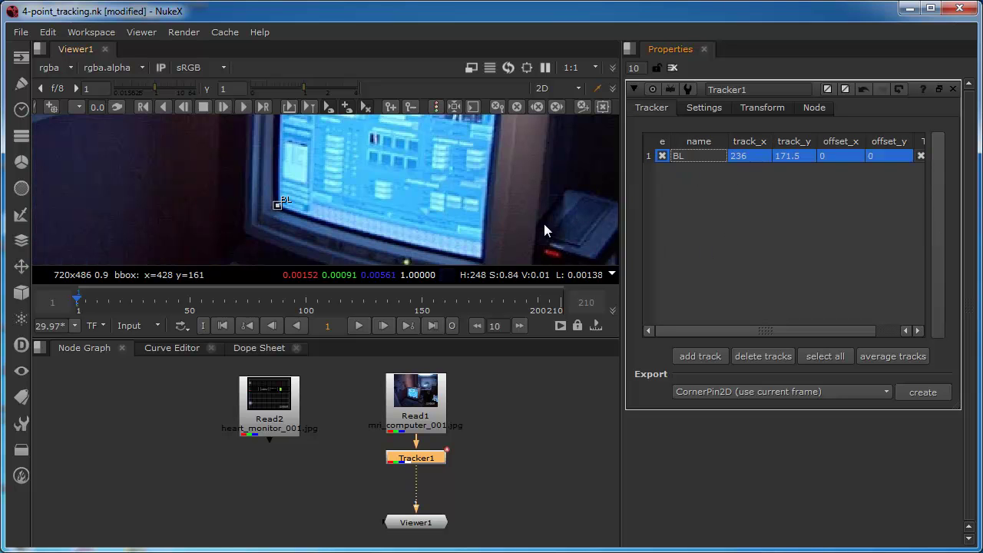
{"action": "middle_click_drag", "start_coordinate": [554, 214], "coordinate": [435, 133]}
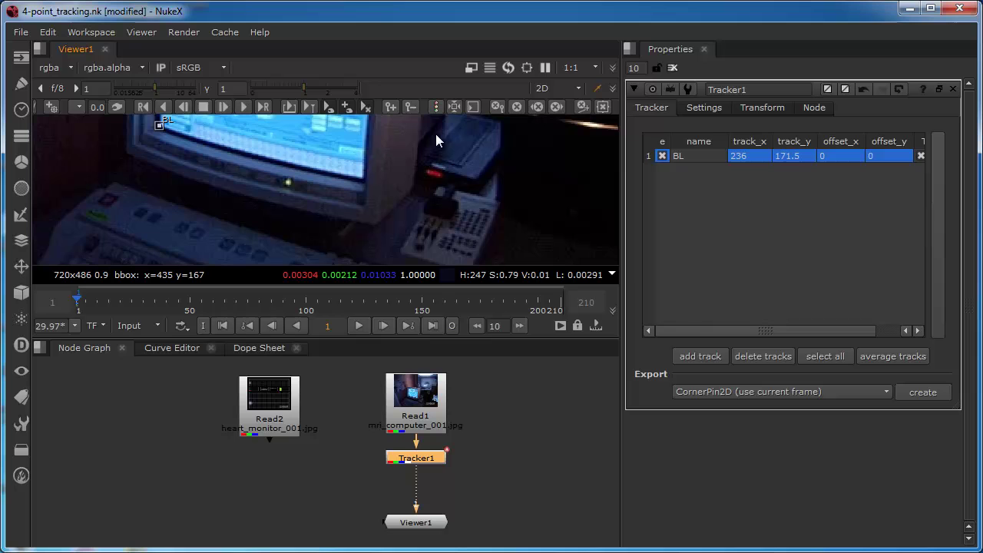
{"action": "left_click", "coordinate": [716, 353]}
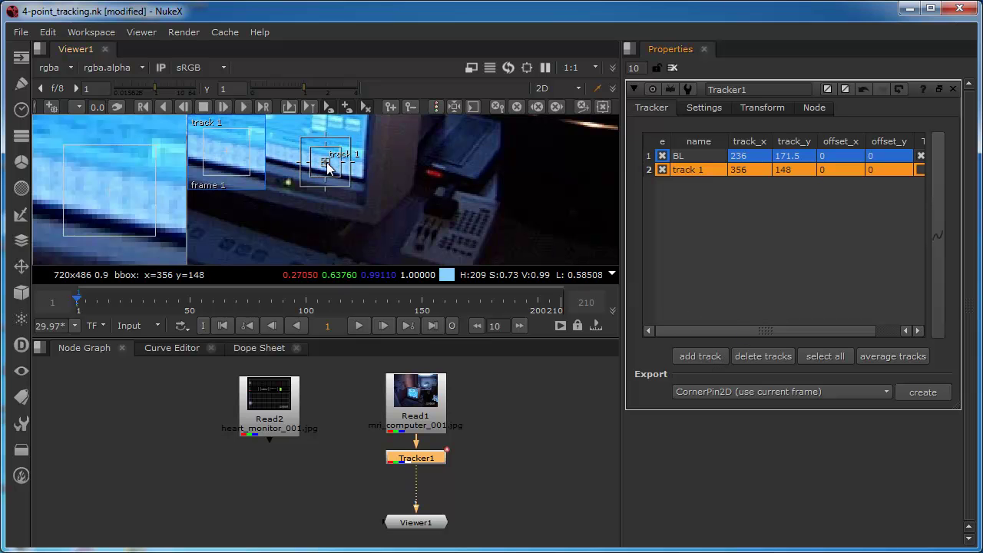
{"action": "left_click_drag", "start_coordinate": [327, 167], "coordinate": [363, 180]}
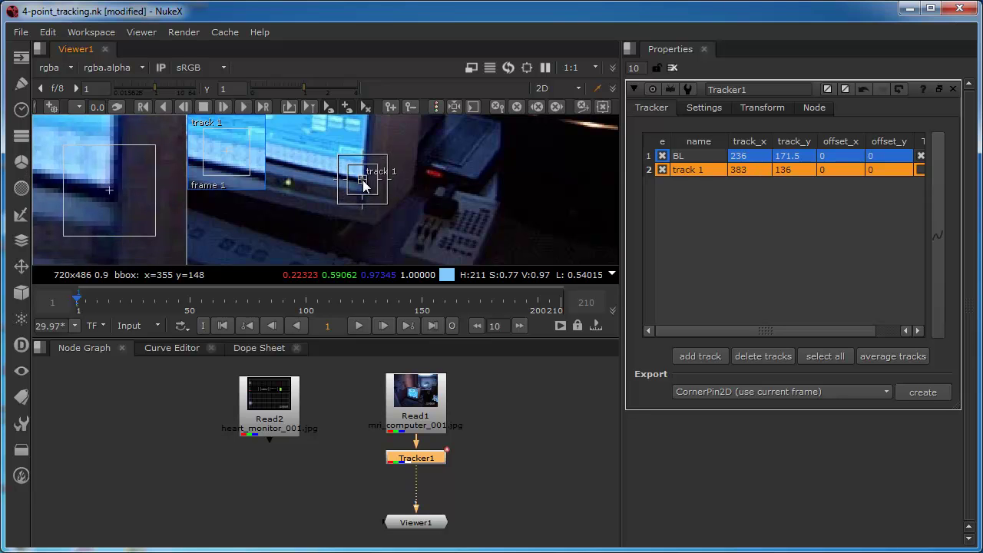
{"action": "left_click_drag", "start_coordinate": [364, 181], "coordinate": [363, 181]}
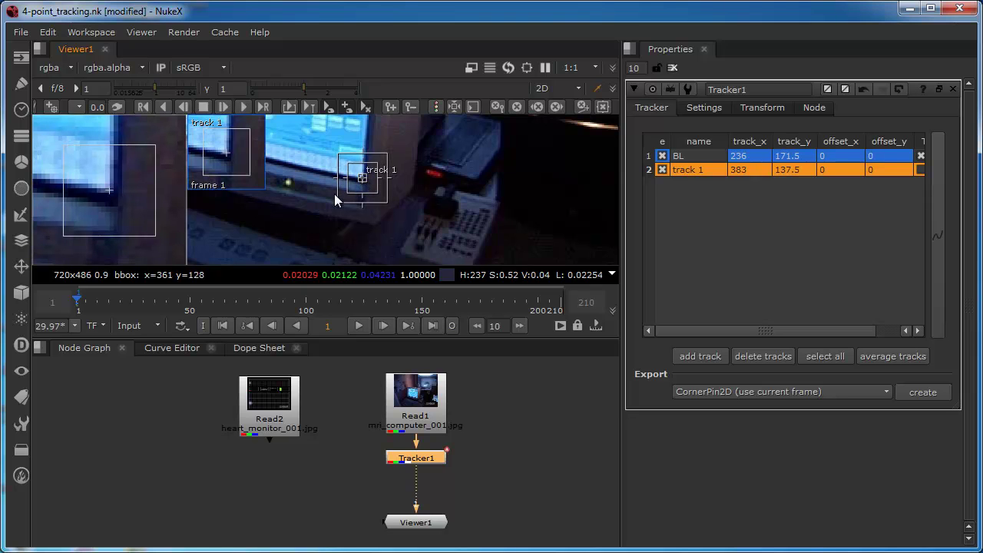
{"action": "left_click_drag", "start_coordinate": [378, 192], "coordinate": [375, 190]}
{"action": "double_click", "coordinate": [682, 170]}
{"action": "type", "text": "BR"}
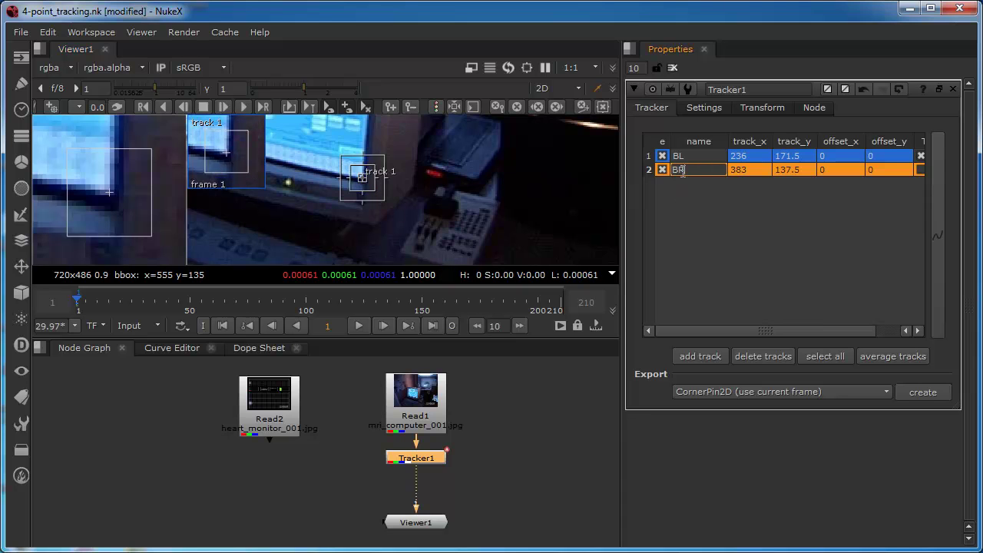
{"action": "key", "text": "Return"}
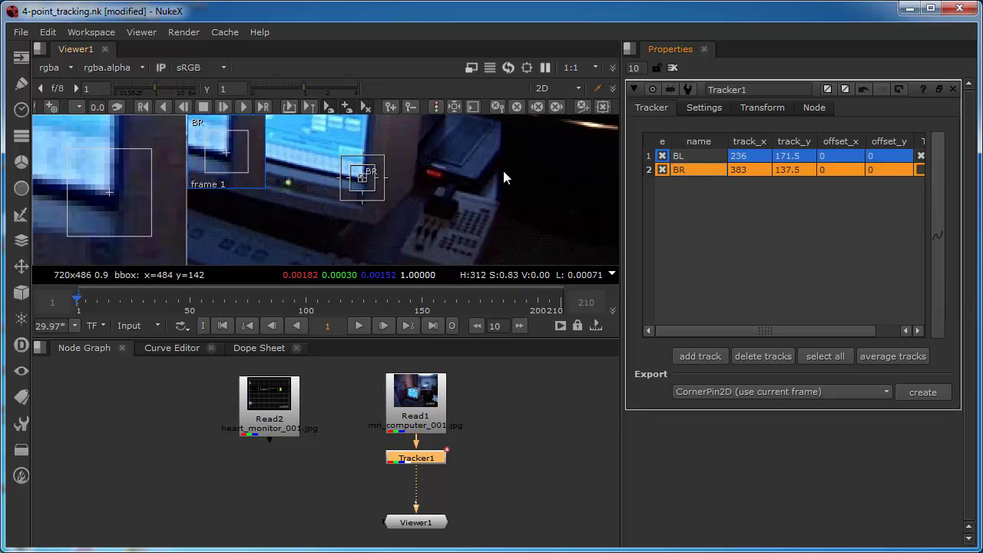
- Add a third track on the screen's top-right corner (398.5, 261.5) and name it TR
{"action": "scroll", "coordinate": [504, 174], "scroll_direction": "up", "scroll_amount": 5}
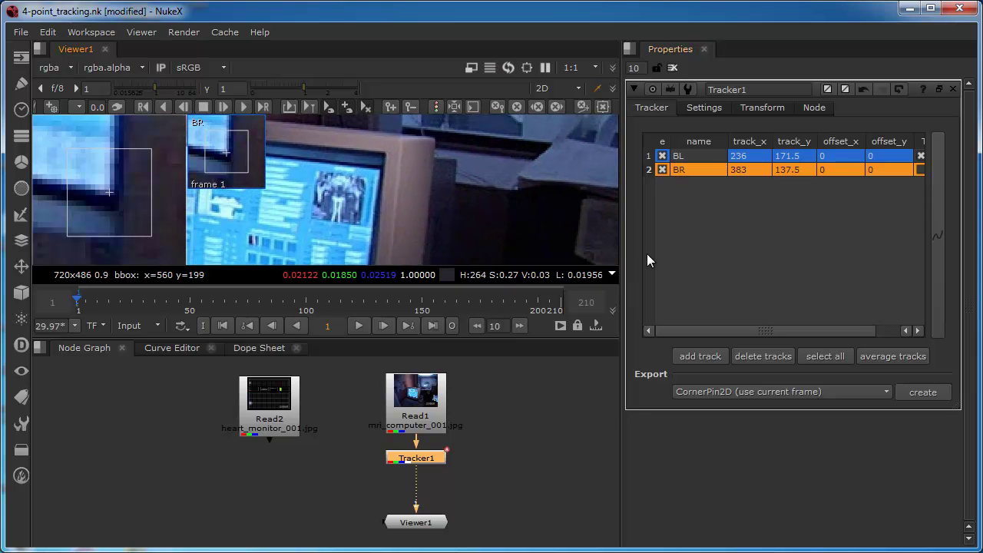
{"action": "left_click", "coordinate": [691, 355]}
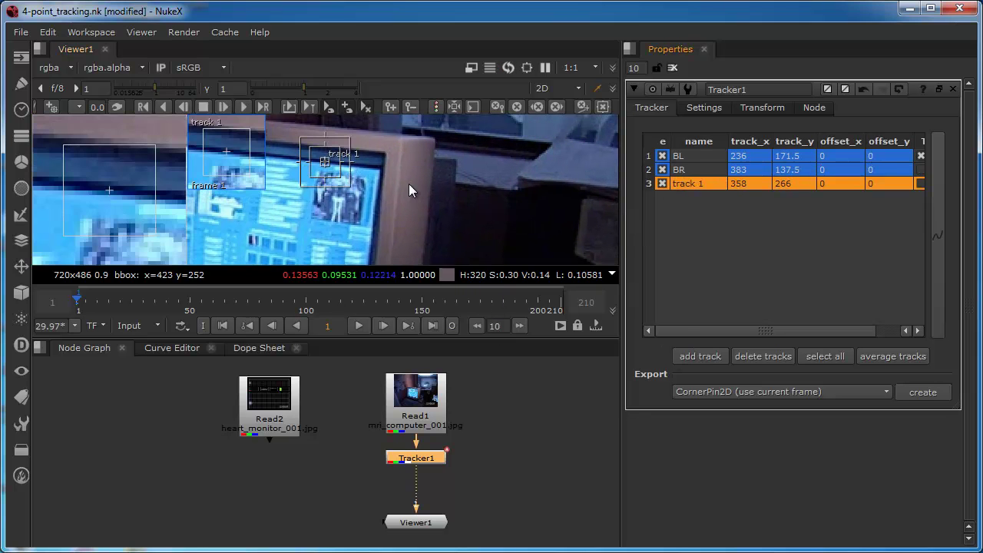
{"action": "left_click_drag", "start_coordinate": [325, 168], "coordinate": [391, 179]}
{"action": "double_click", "coordinate": [687, 184]}
{"action": "type", "text": "TR"}
{"action": "key", "text": "Return"}
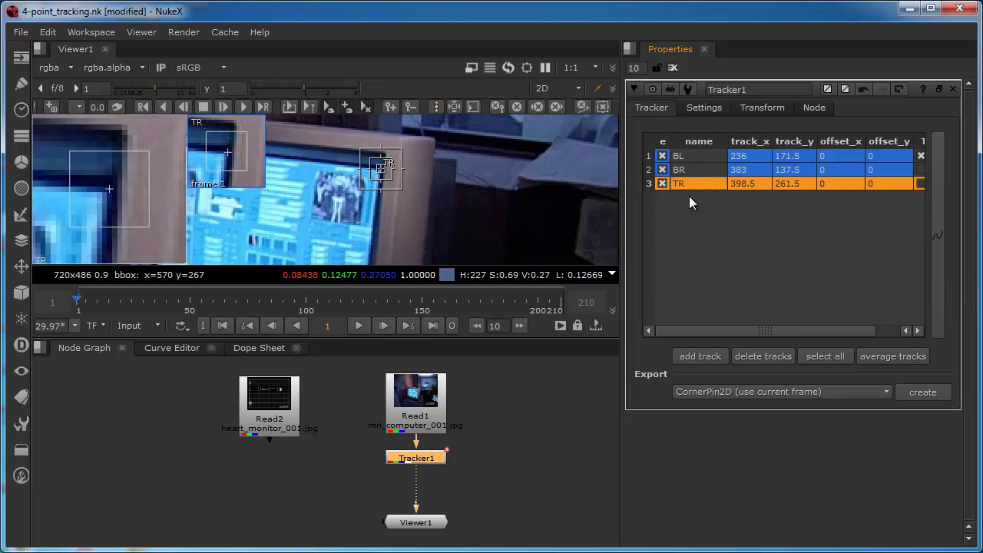
- Place a fourth track on the CRT's top-left corner (242, 277.89), tighten its pattern box, and name it TL
{"action": "left_click", "coordinate": [693, 356]}
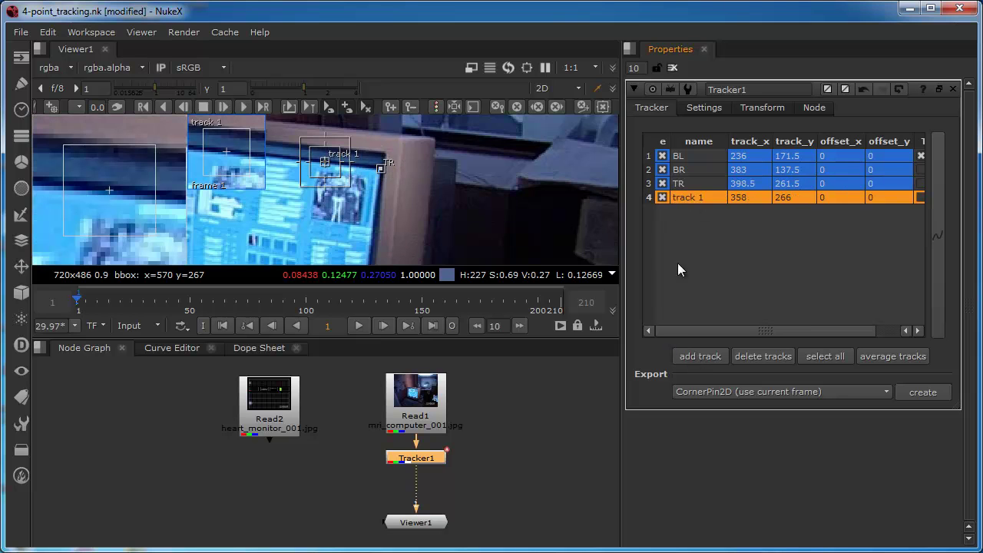
{"action": "middle_click_drag", "start_coordinate": [291, 218], "coordinate": [517, 224]}
{"action": "left_click_drag", "start_coordinate": [550, 170], "coordinate": [392, 148]}
{"action": "scroll", "coordinate": [361, 146], "scroll_direction": "up", "scroll_amount": 2}
{"action": "scroll", "coordinate": [362, 146], "scroll_direction": "up", "scroll_amount": 2}
{"action": "left_click_drag", "start_coordinate": [508, 165], "coordinate": [507, 165]}
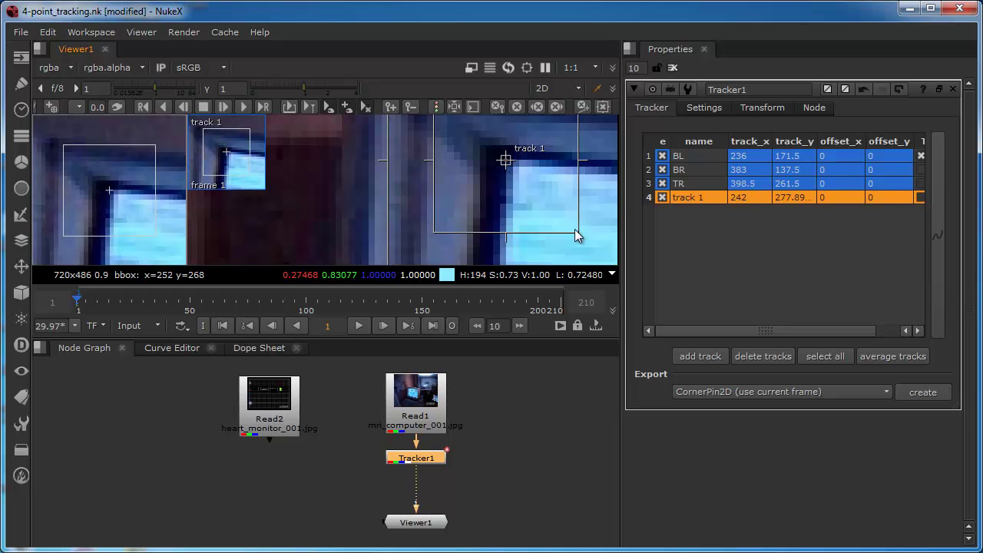
{"action": "left_click_drag", "start_coordinate": [574, 228], "coordinate": [544, 200]}
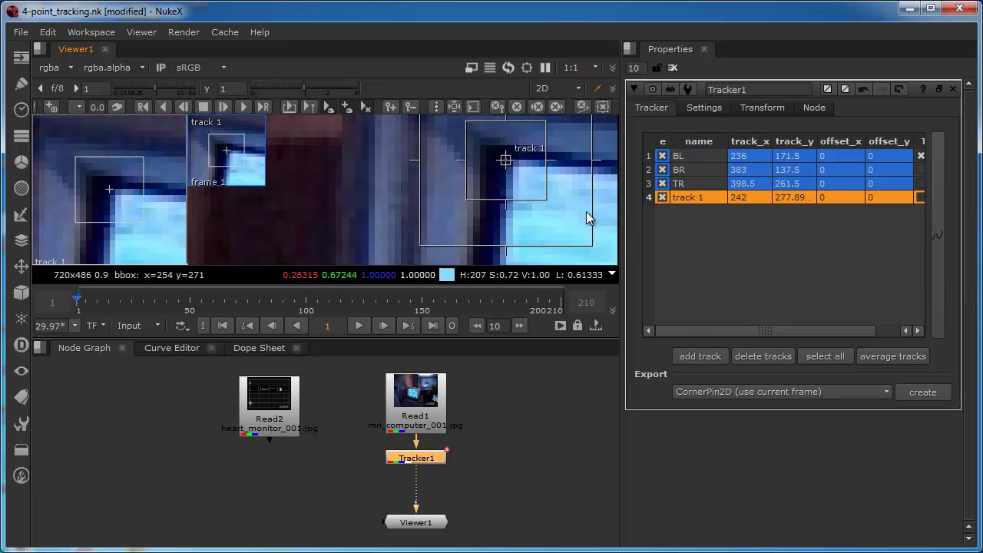
{"action": "double_click", "coordinate": [680, 197]}
{"action": "type", "text": "TL"}
{"action": "key", "text": "Return"}
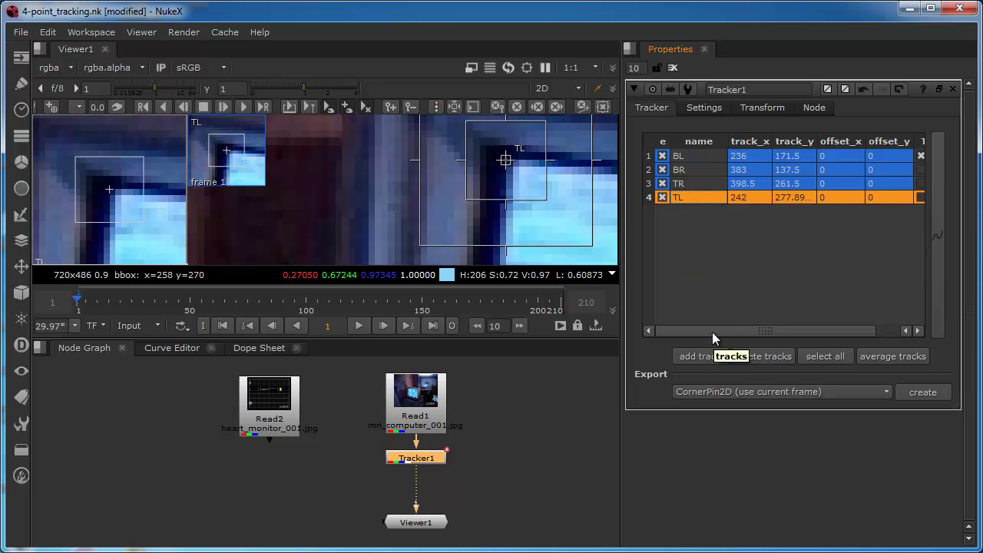
- Enable tracking on the BL track in the tracks table and nudge the TL track's position
{"action": "left_click_drag", "start_coordinate": [711, 331], "coordinate": [758, 331]}
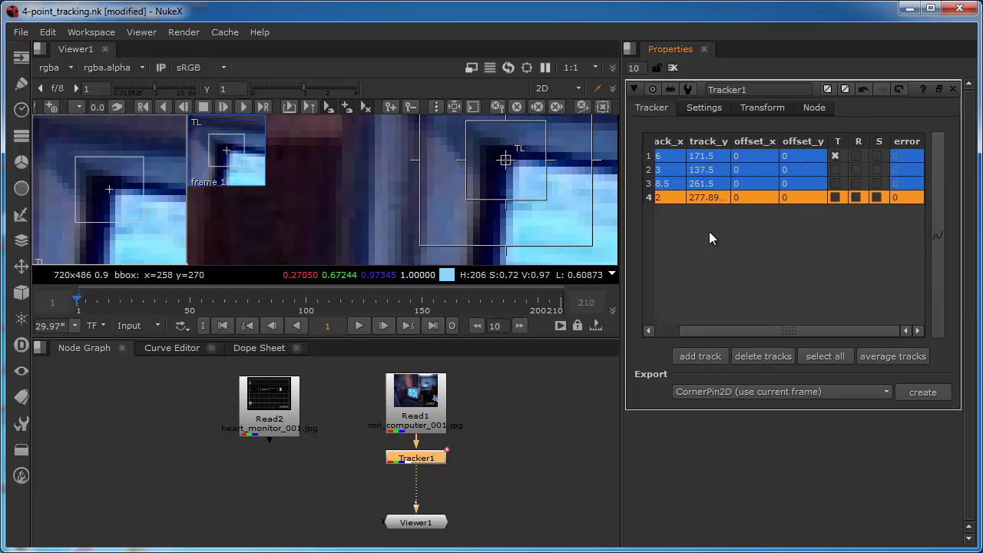
{"action": "left_click", "coordinate": [682, 152]}
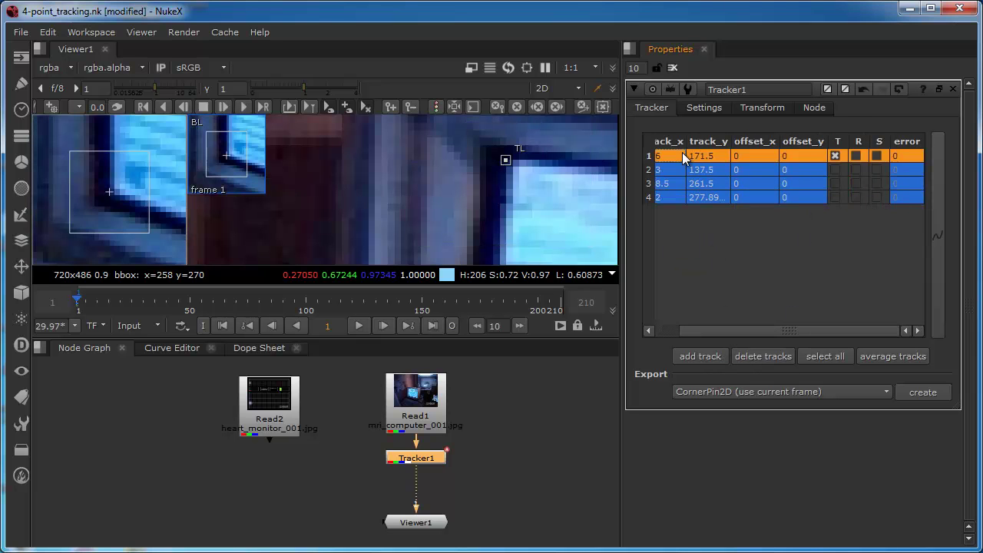
{"action": "left_click", "coordinate": [848, 156]}
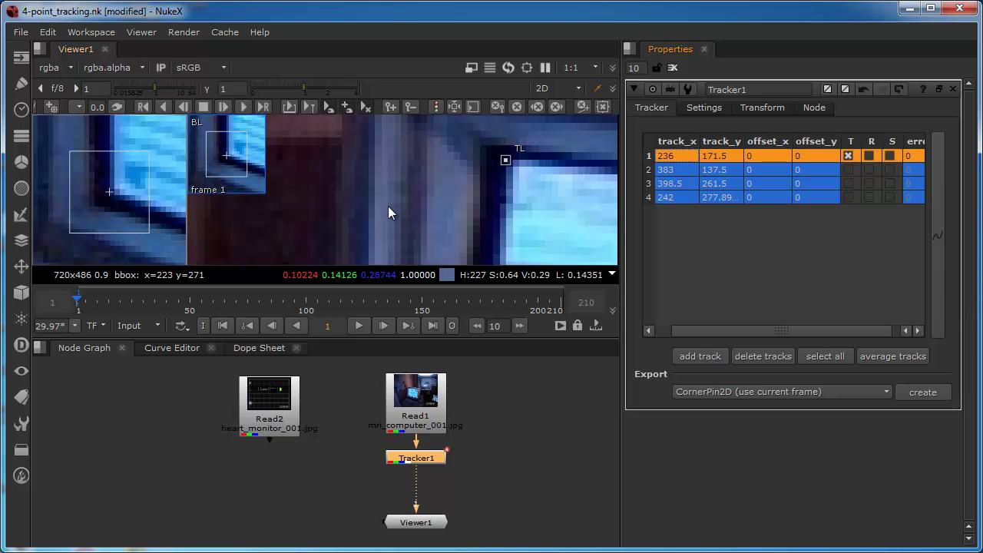
{"action": "left_click_drag", "start_coordinate": [500, 162], "coordinate": [512, 185]}
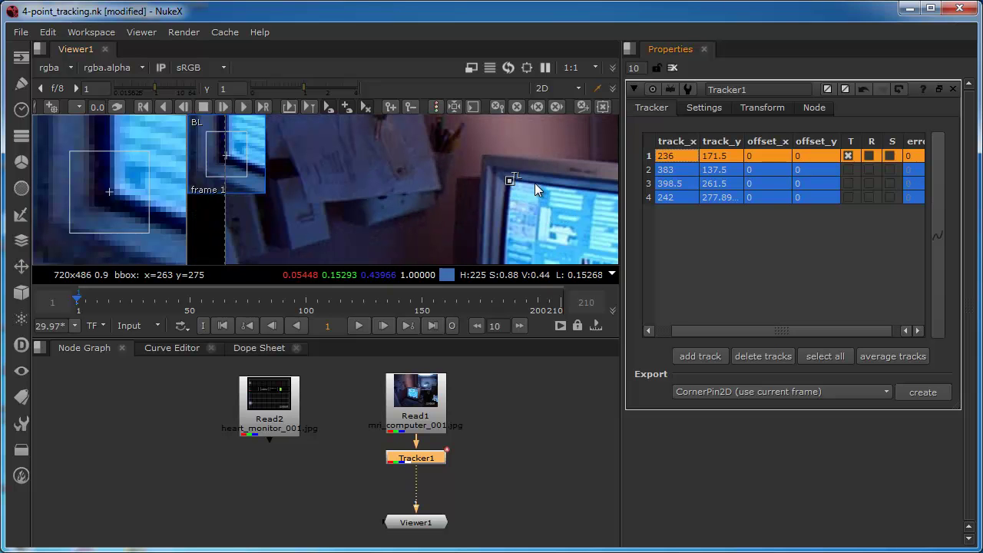
- Zoom out to show the whole monitor and box-select all four corner tracks
{"action": "middle_click_drag", "start_coordinate": [551, 198], "coordinate": [371, 170]}
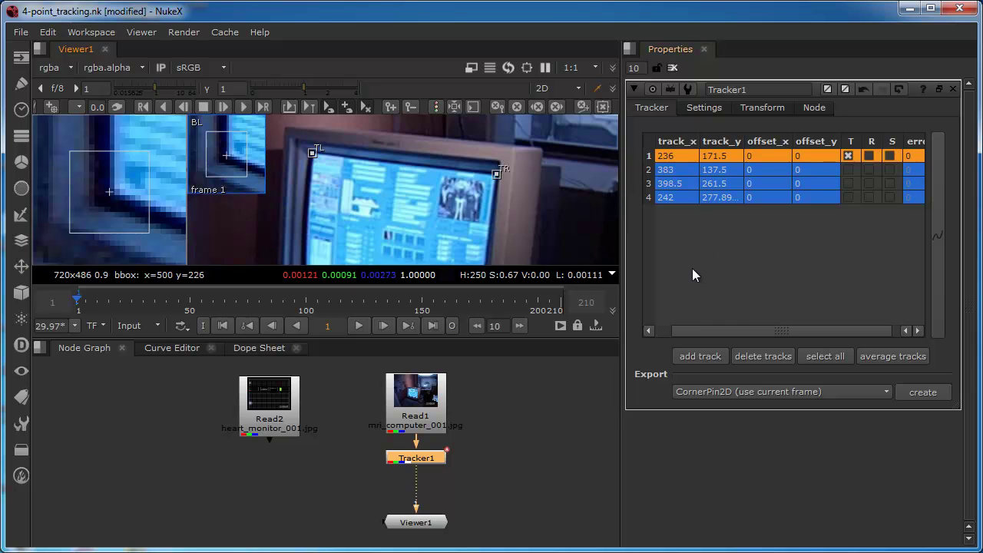
{"action": "scroll", "coordinate": [501, 228], "scroll_direction": "down", "scroll_amount": 2}
{"action": "middle_click_drag", "start_coordinate": [501, 228], "coordinate": [455, 182]}
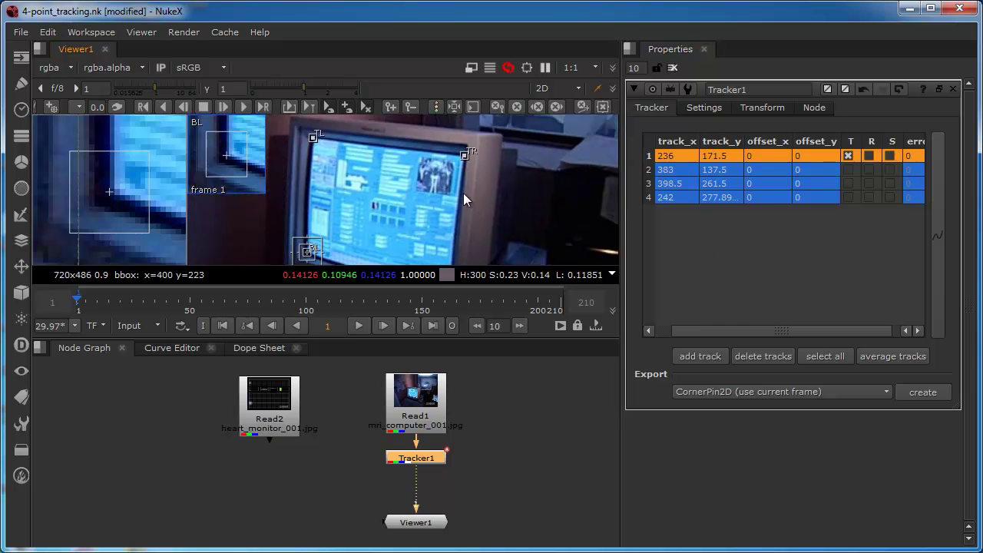
{"action": "scroll", "coordinate": [453, 179], "scroll_direction": "down", "scroll_amount": 3}
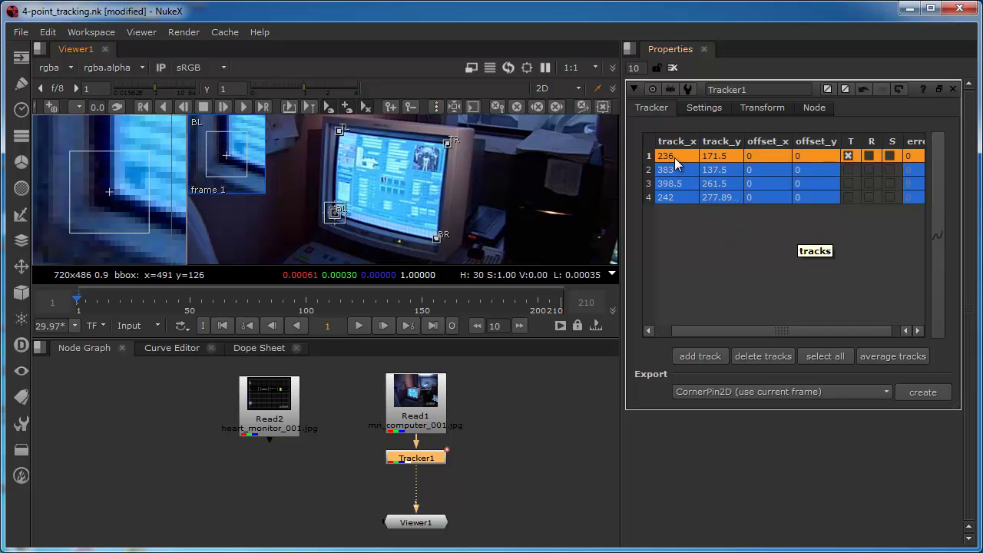
{"action": "left_click", "coordinate": [675, 196], "text": "shift"}
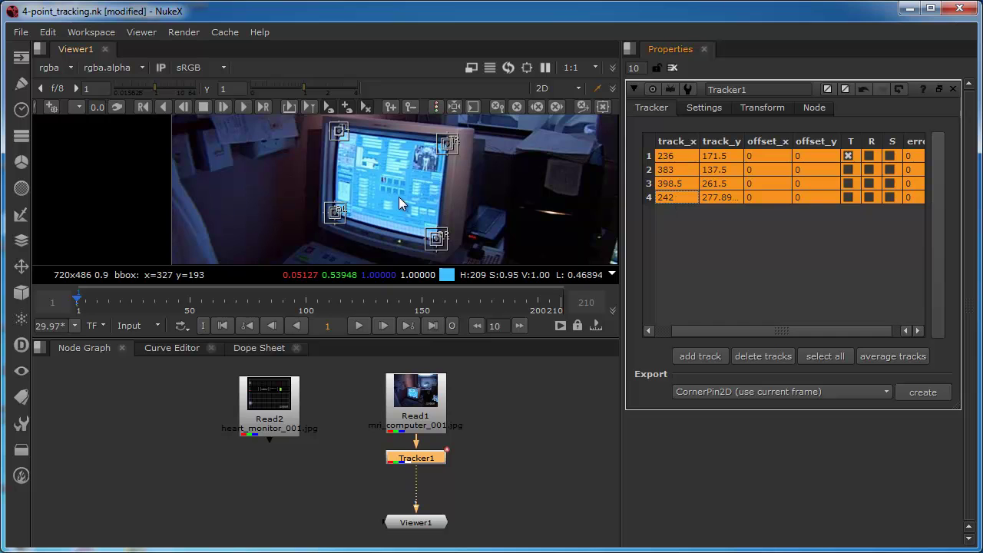
{"action": "left_click", "coordinate": [315, 196]}
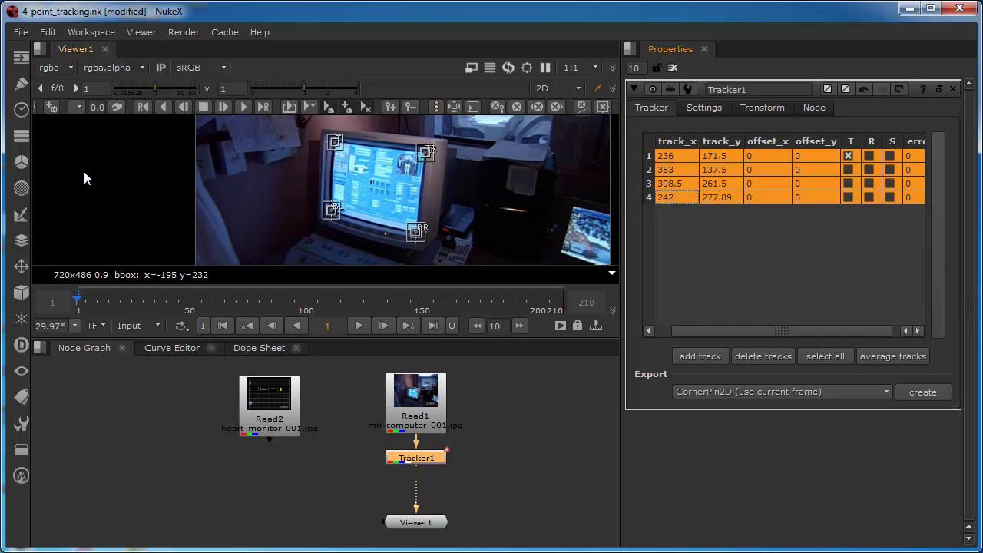
{"action": "left_click_drag", "start_coordinate": [307, 126], "coordinate": [450, 237]}
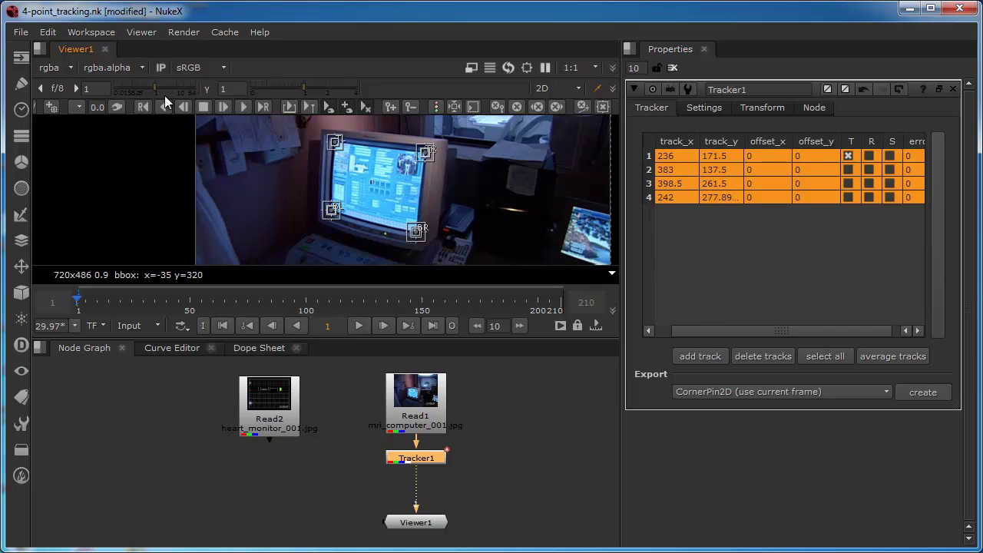
- Track the four selected corners forward through to frame 210
{"action": "left_click", "coordinate": [241, 107]}
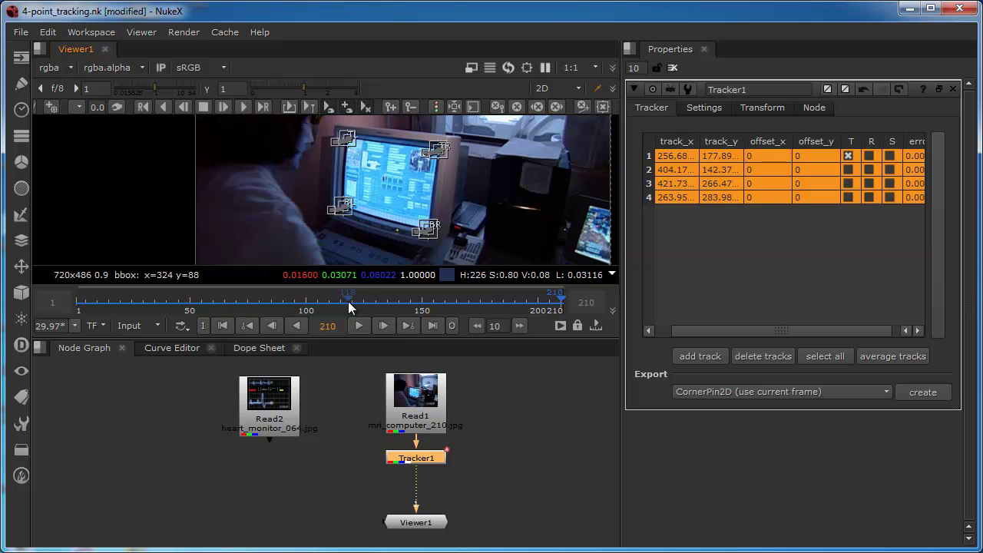
{"action": "scroll", "coordinate": [368, 219], "scroll_direction": "up", "scroll_amount": 6}
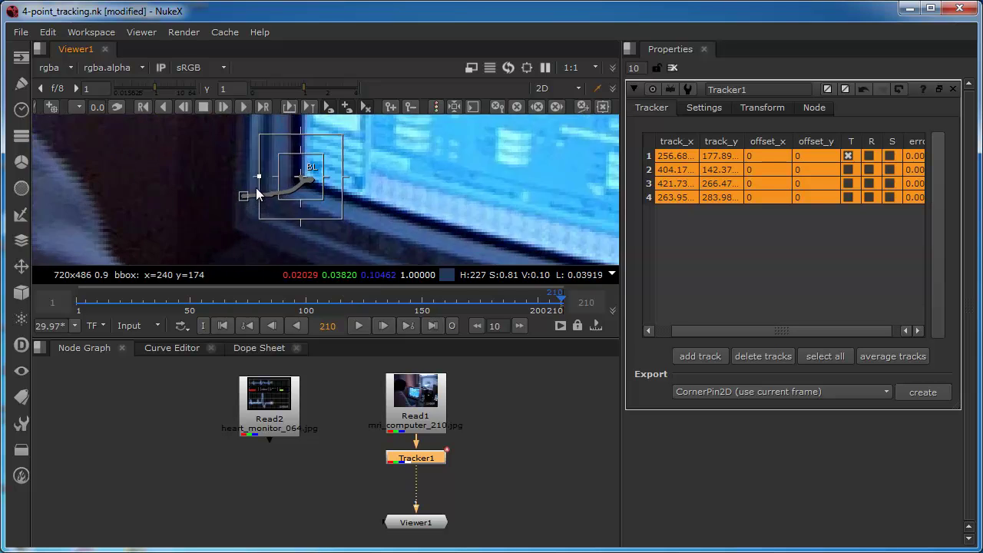
{"action": "scroll", "coordinate": [256, 187], "scroll_direction": "up", "scroll_amount": 3}
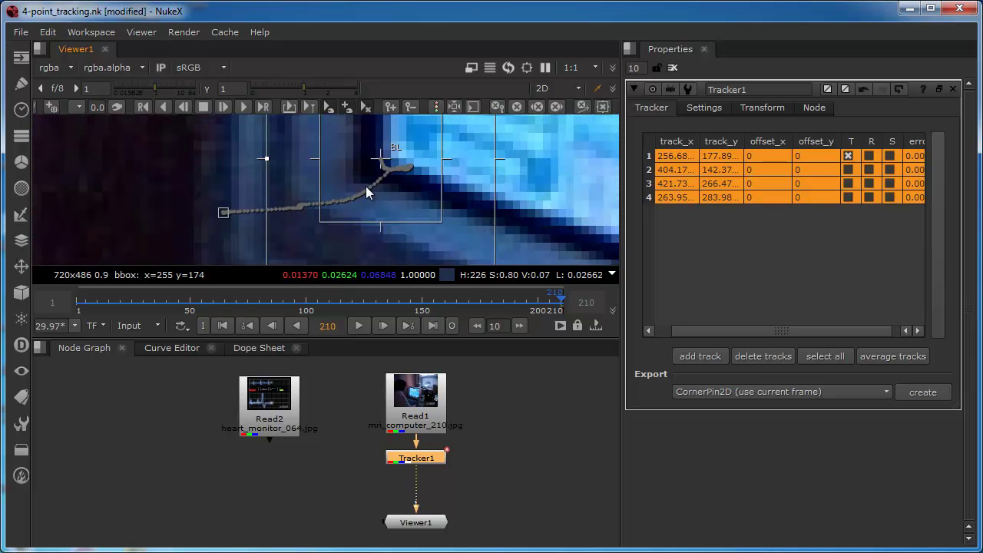
{"action": "scroll", "coordinate": [412, 201], "scroll_direction": "down", "scroll_amount": 3}
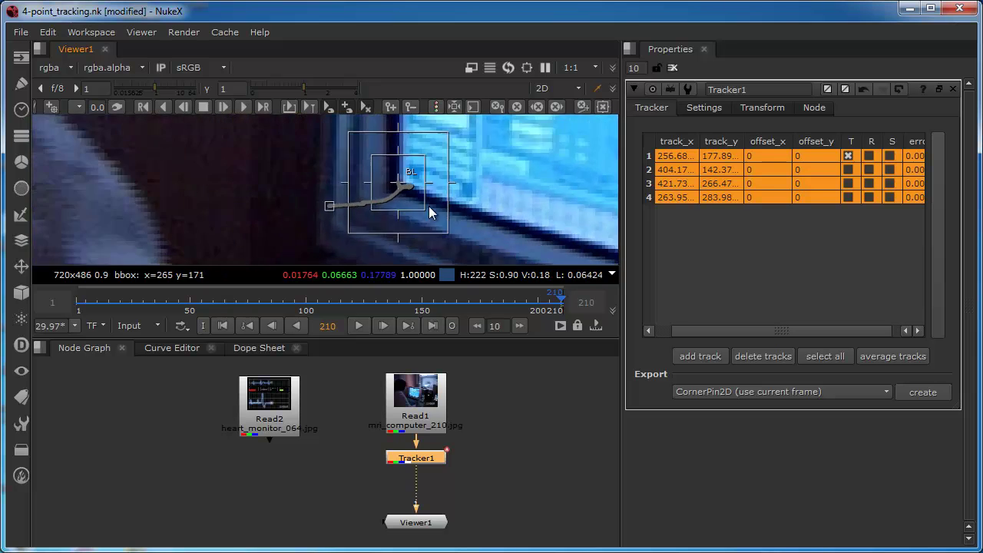
{"action": "scroll", "coordinate": [459, 208], "scroll_direction": "down", "scroll_amount": 5}
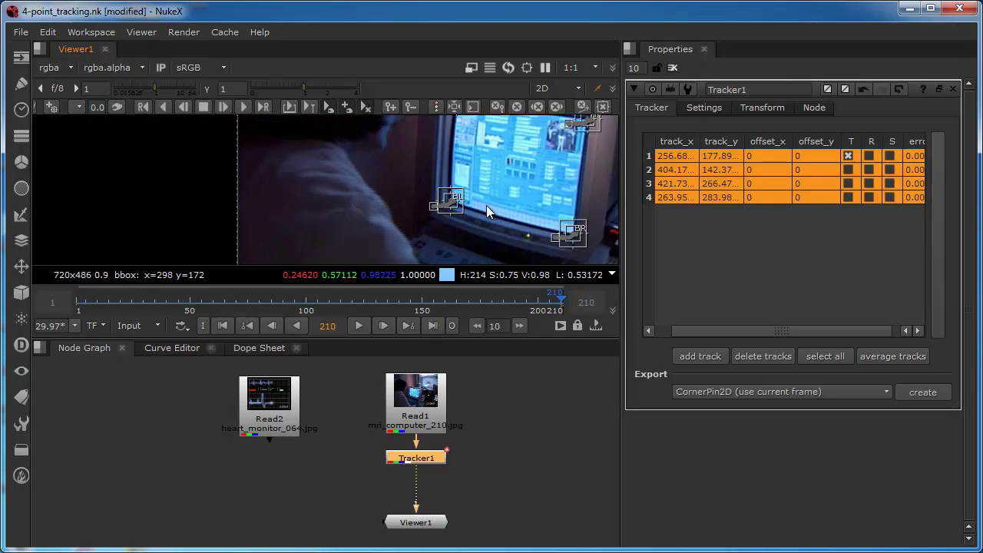
{"action": "scroll", "coordinate": [436, 205], "scroll_direction": "down", "scroll_amount": 4}
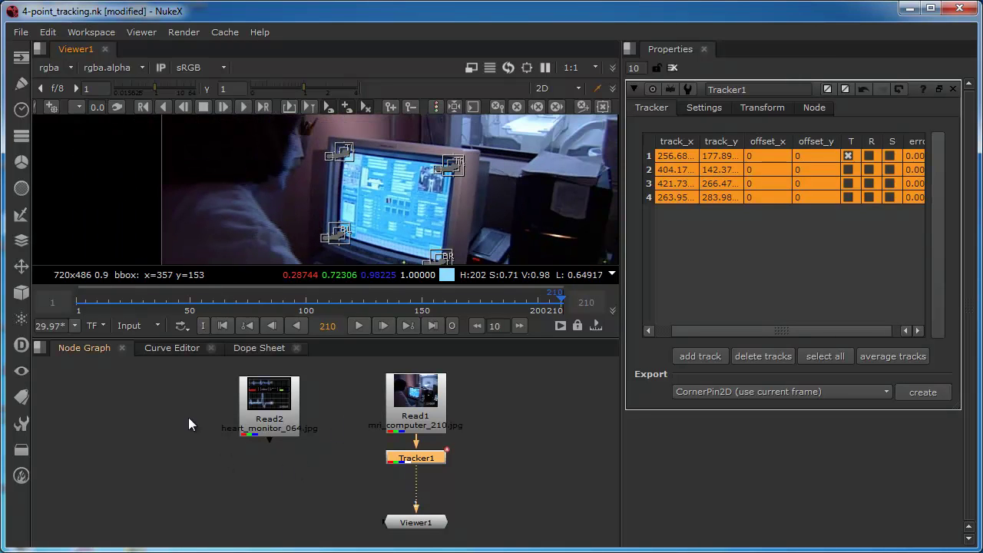
- Clear the track selection, pick BL, and play the shot to check it, then return to the start
{"action": "key", "text": "ctrl+a"}
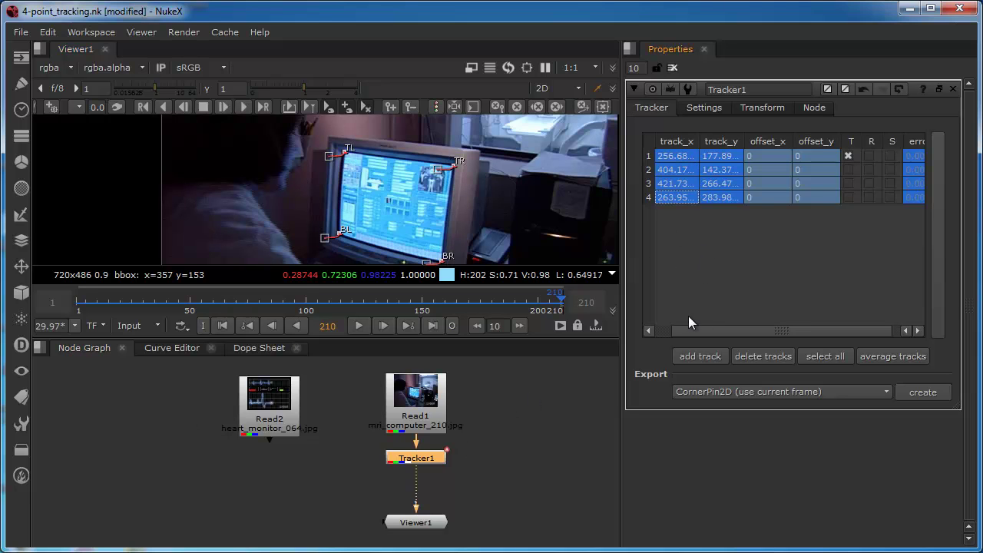
{"action": "left_click_drag", "start_coordinate": [706, 331], "coordinate": [623, 340]}
{"action": "left_click", "coordinate": [686, 158]}
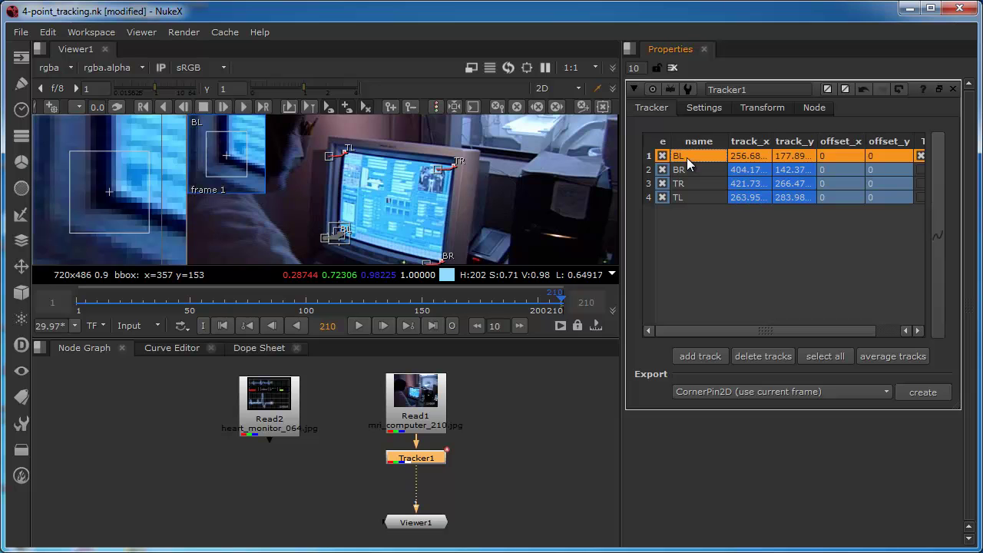
{"action": "left_click", "coordinate": [359, 325]}
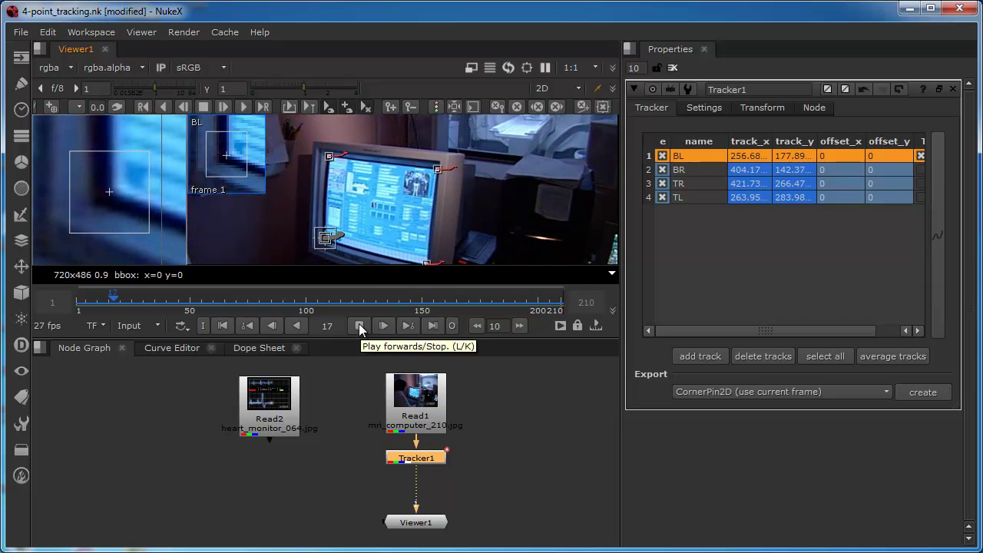
{"action": "left_click", "coordinate": [359, 326]}
{"action": "left_click_drag", "start_coordinate": [154, 301], "coordinate": [116, 304]}
- Review BR during playback, stop at frame 149, and inspect the TR and TL tracks there
{"action": "left_click", "coordinate": [701, 169]}
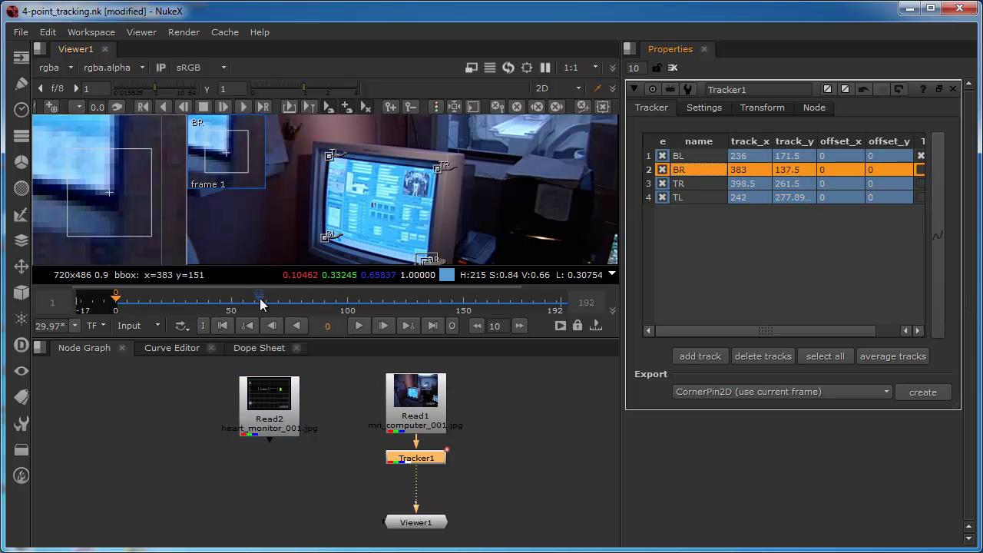
{"action": "left_click", "coordinate": [360, 326]}
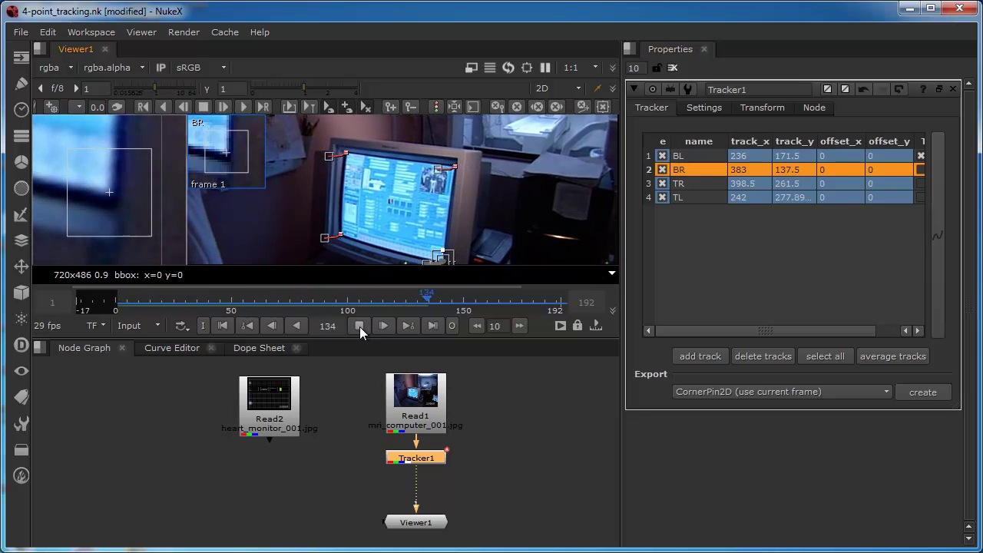
{"action": "left_click", "coordinate": [360, 326]}
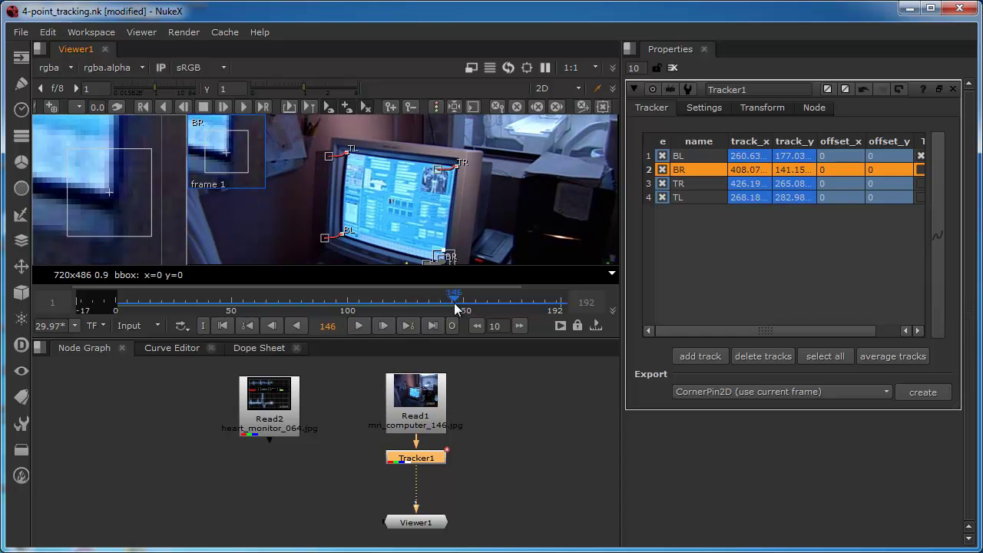
{"action": "left_click_drag", "start_coordinate": [455, 299], "coordinate": [461, 297]}
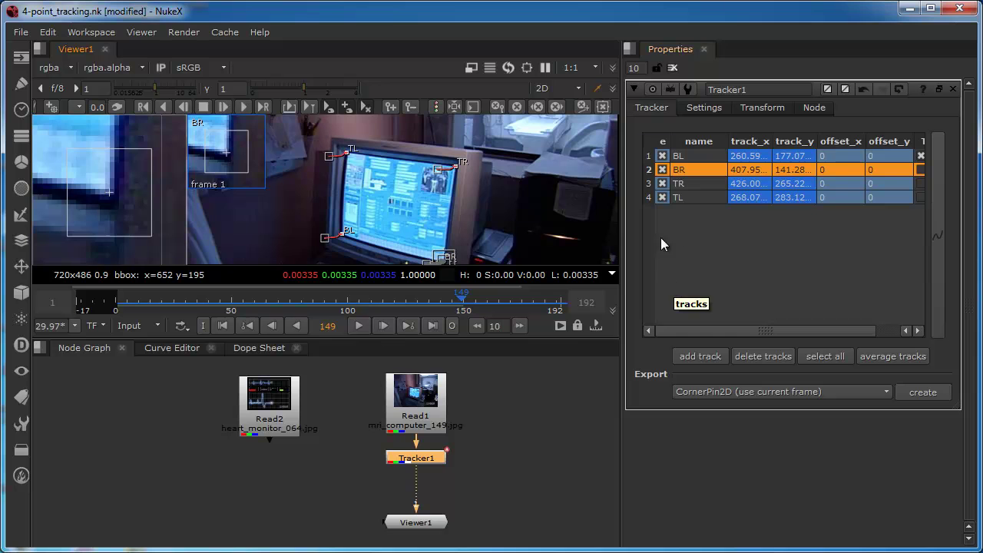
{"action": "left_click", "coordinate": [685, 186]}
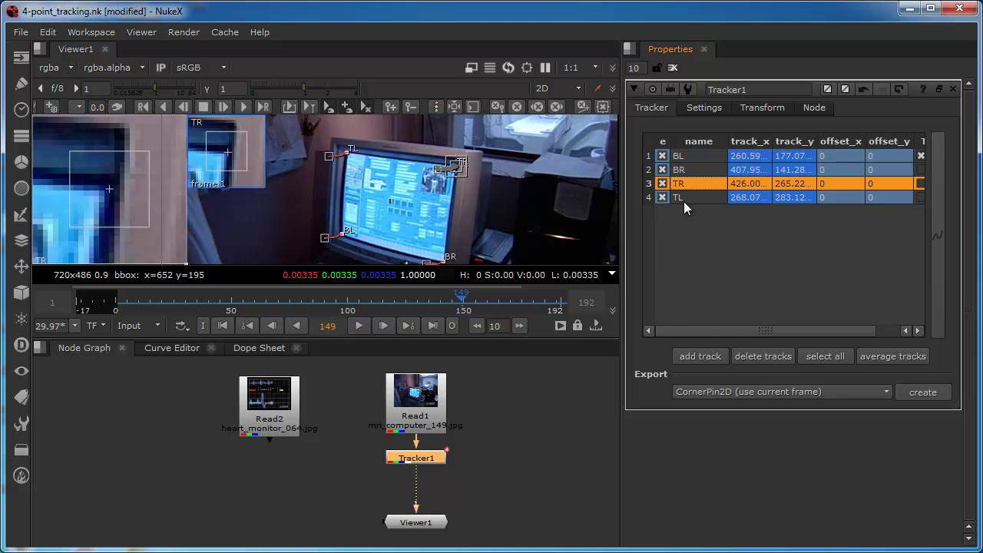
{"action": "left_click", "coordinate": [684, 198]}
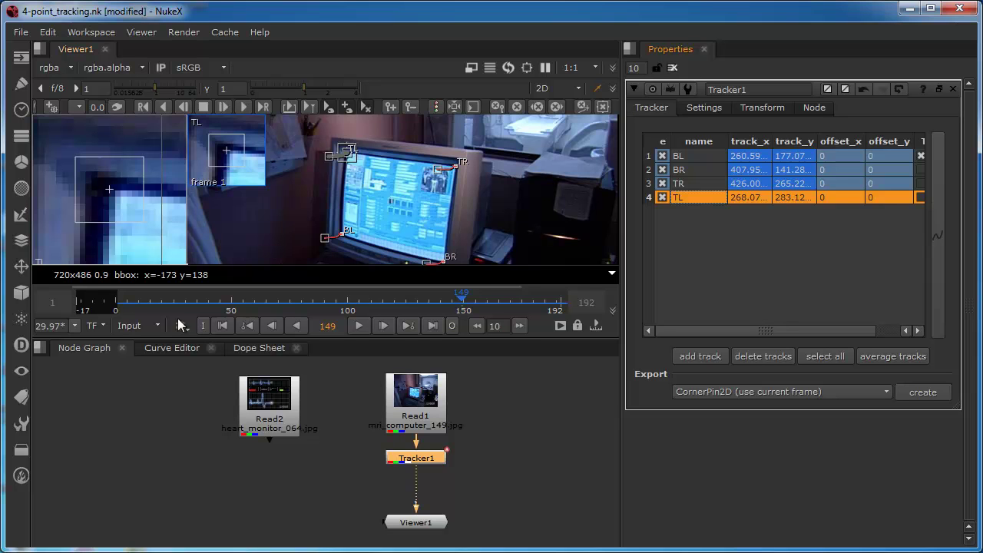
- Add Merge1 from Read2 below it, wire its B input to Tracker1, and feed Viewer1 from it
{"action": "left_click", "coordinate": [266, 415]}
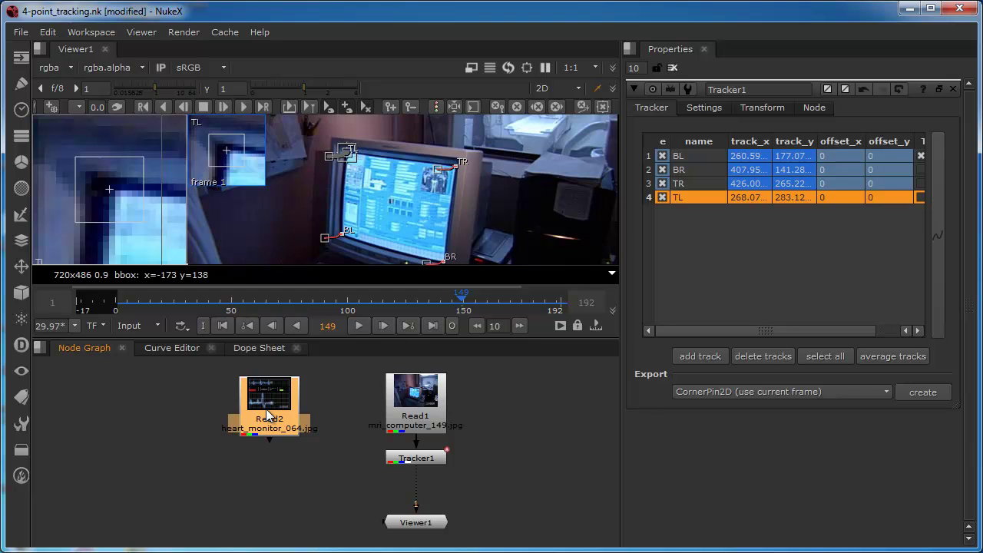
{"action": "key", "text": "m"}
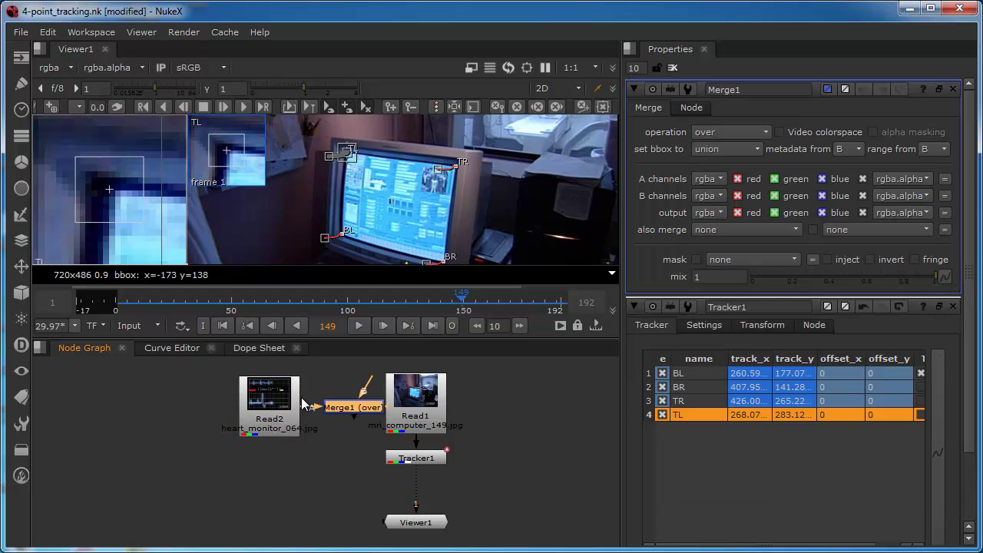
{"action": "left_click_drag", "start_coordinate": [354, 412], "coordinate": [272, 498]}
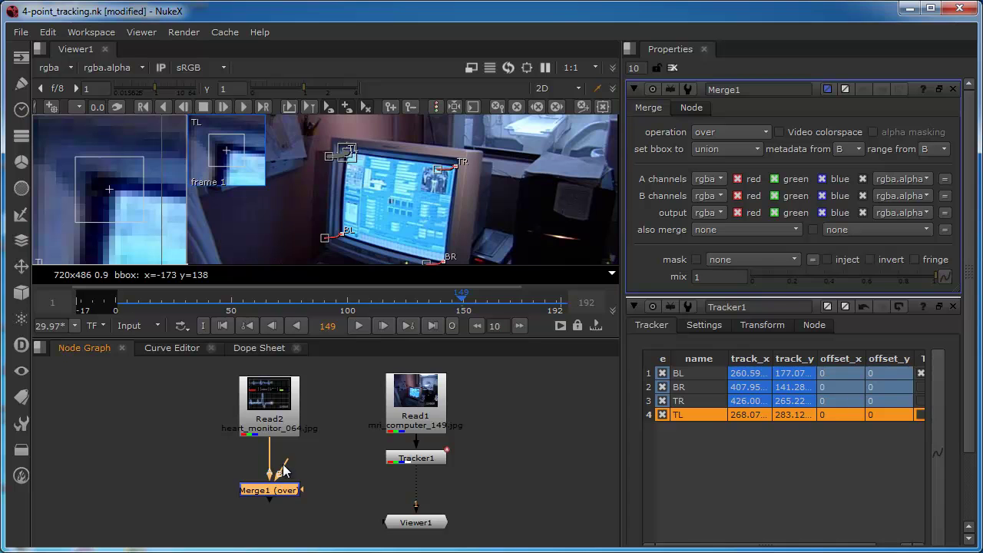
{"action": "left_click_drag", "start_coordinate": [283, 470], "coordinate": [415, 458]}
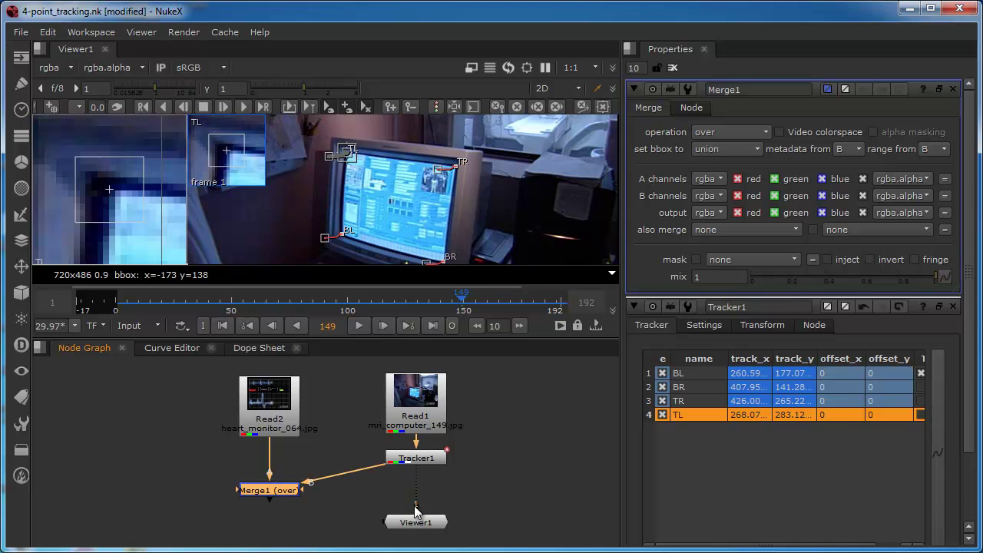
{"action": "mouse_move", "coordinate": [416, 509]}
{"action": "left_mouse_down"}
{"action": "mouse_move", "coordinate": [283, 491]}
{"action": "mouse_move", "coordinate": [418, 496]}
{"action": "mouse_move", "coordinate": [416, 526]}
{"action": "left_mouse_up"}
- Insert a Dot to bend the heart-monitor pipe into Merge1's A input
{"action": "key", "text": "ctrl"}
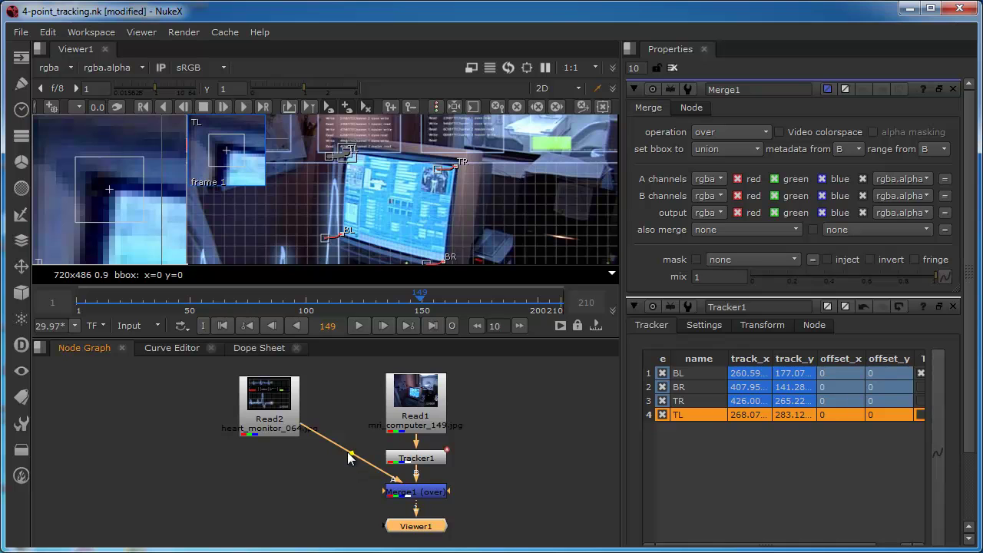
{"action": "left_click_drag", "start_coordinate": [350, 457], "coordinate": [270, 495], "text": "ctrl"}
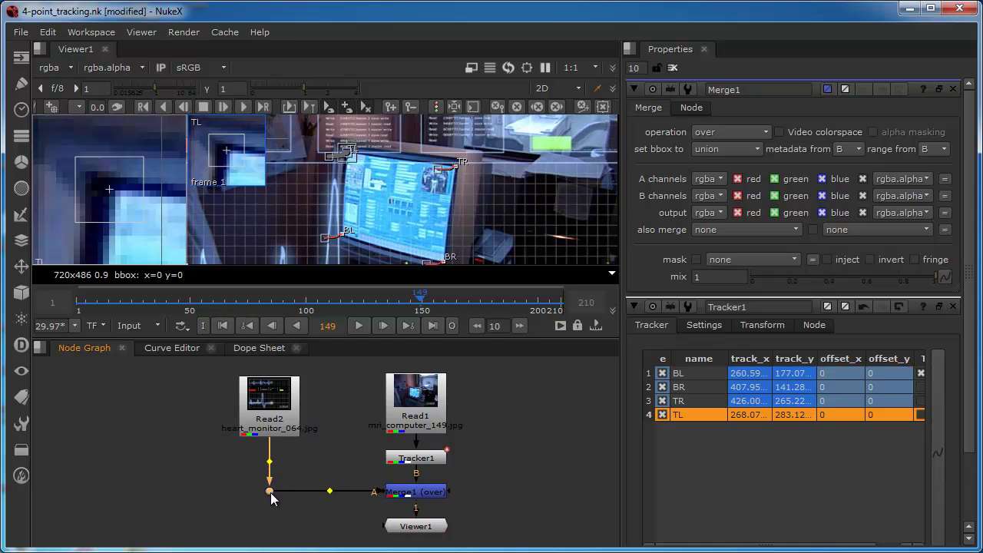
{"action": "left_click", "coordinate": [250, 418]}
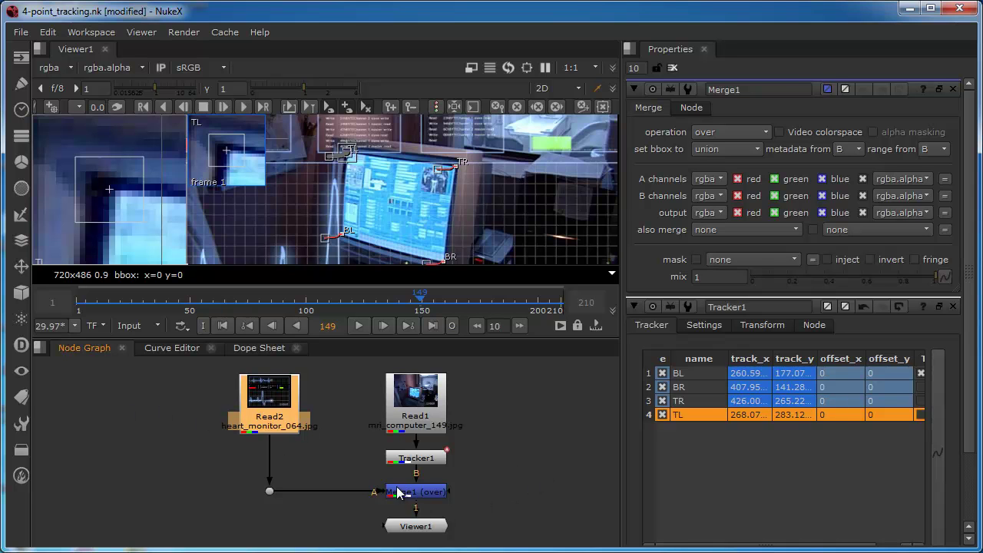
{"action": "scroll", "coordinate": [321, 175], "scroll_direction": "down", "scroll_amount": 4}
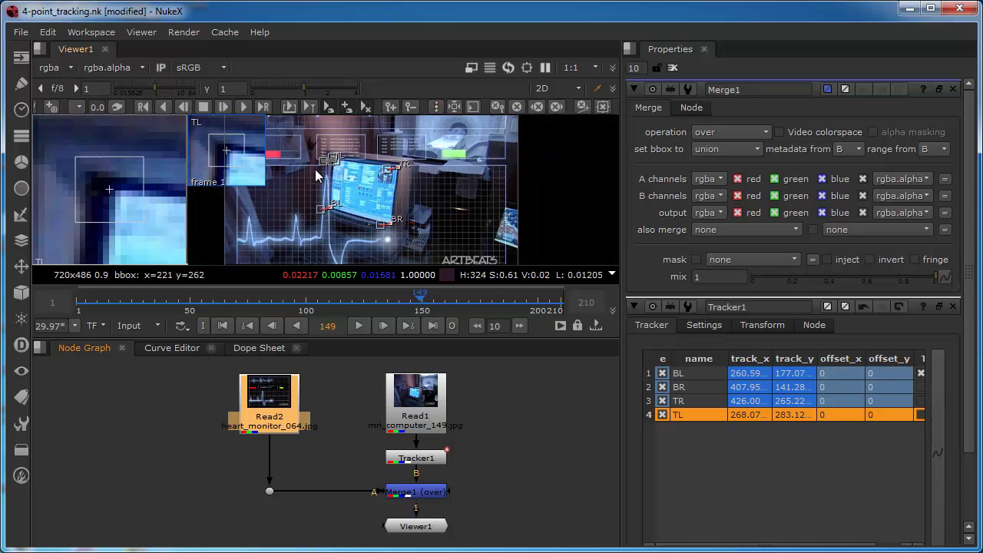
{"action": "scroll", "coordinate": [320, 175], "scroll_direction": "up", "scroll_amount": 3}
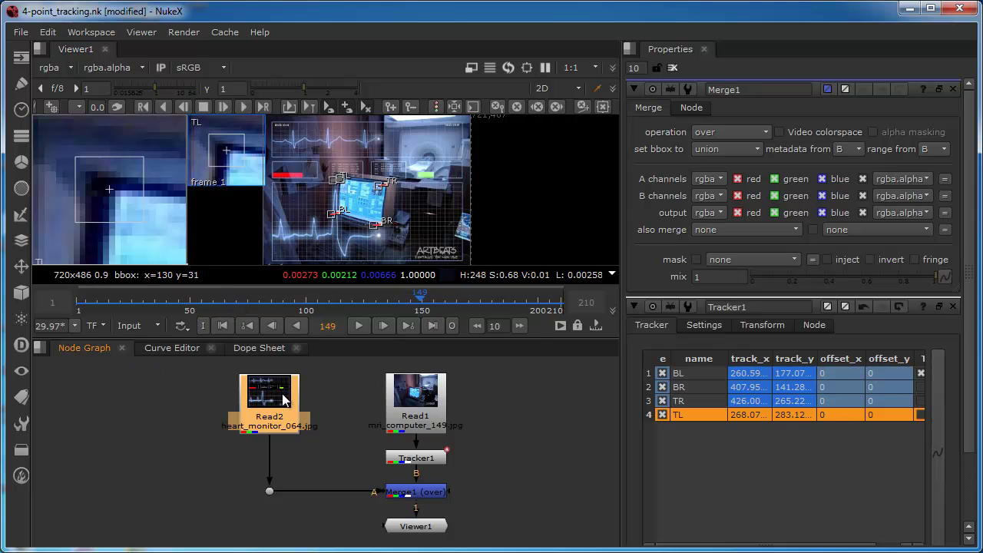
{"action": "scroll", "coordinate": [384, 230], "scroll_direction": "down", "scroll_amount": 1}
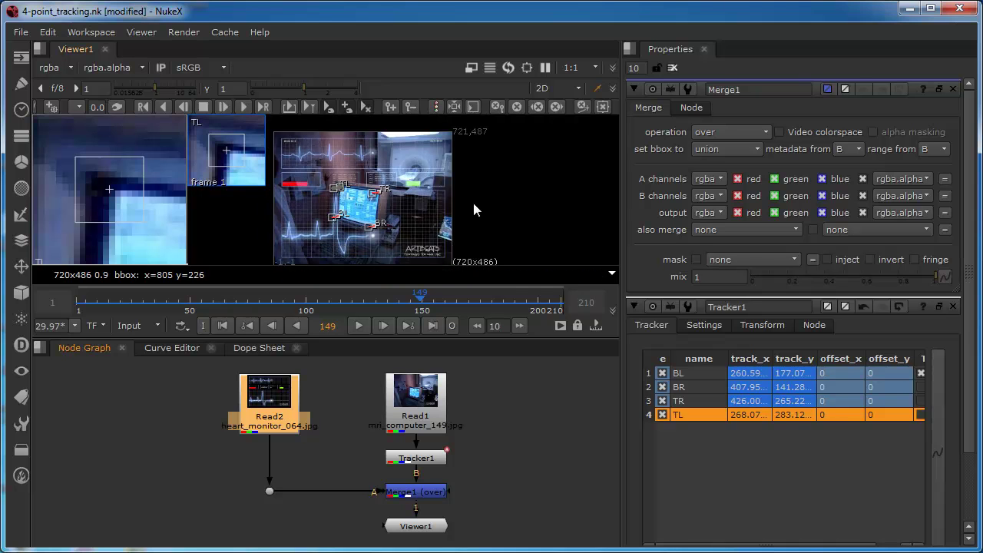
{"action": "scroll", "coordinate": [473, 202], "scroll_direction": "down", "scroll_amount": 1}
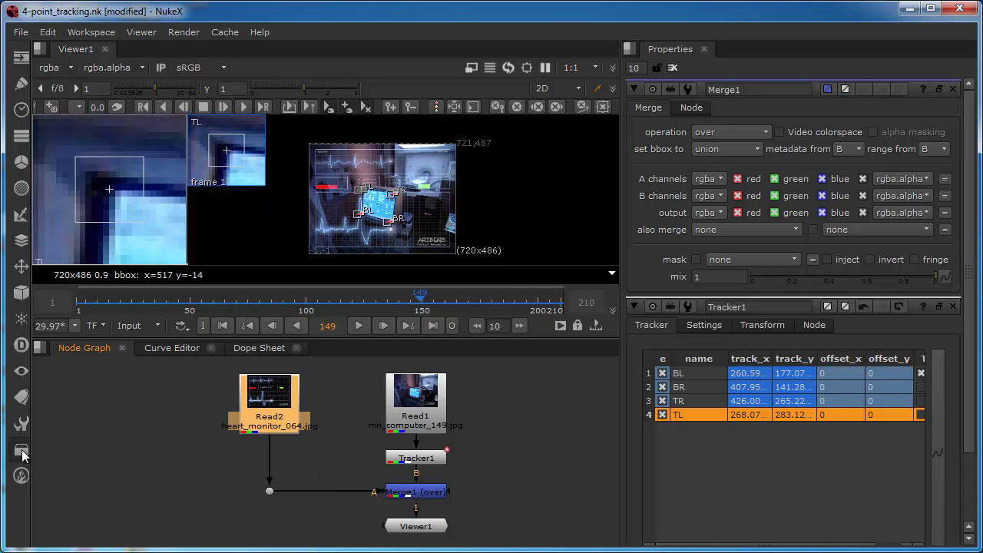
- Add a CornerPin2D node under the heart-monitor Read2 node
{"action": "left_click", "coordinate": [169, 400]}
{"action": "left_click", "coordinate": [276, 395]}
{"action": "key", "text": "Tab"}
{"action": "type", "text": "corn"}
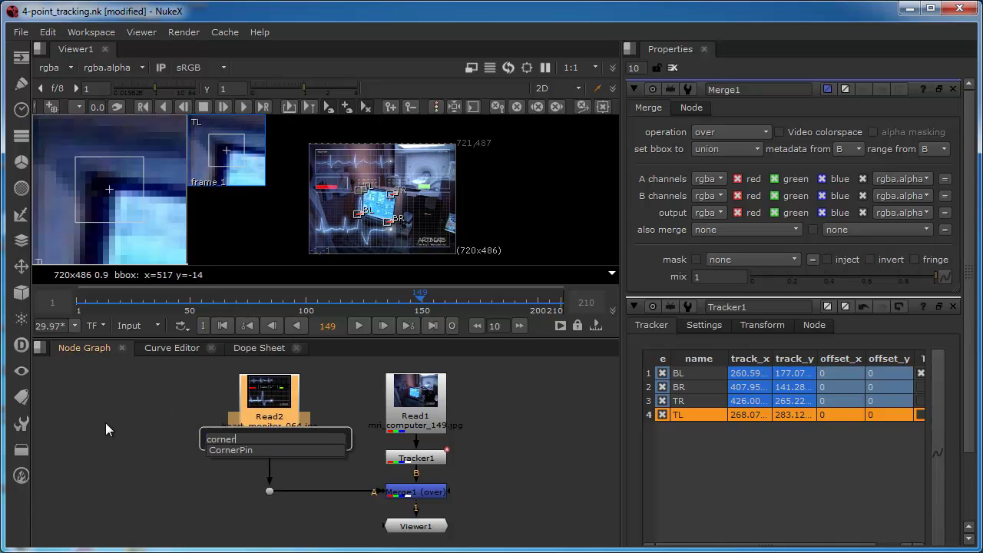
{"action": "left_click", "coordinate": [223, 451]}
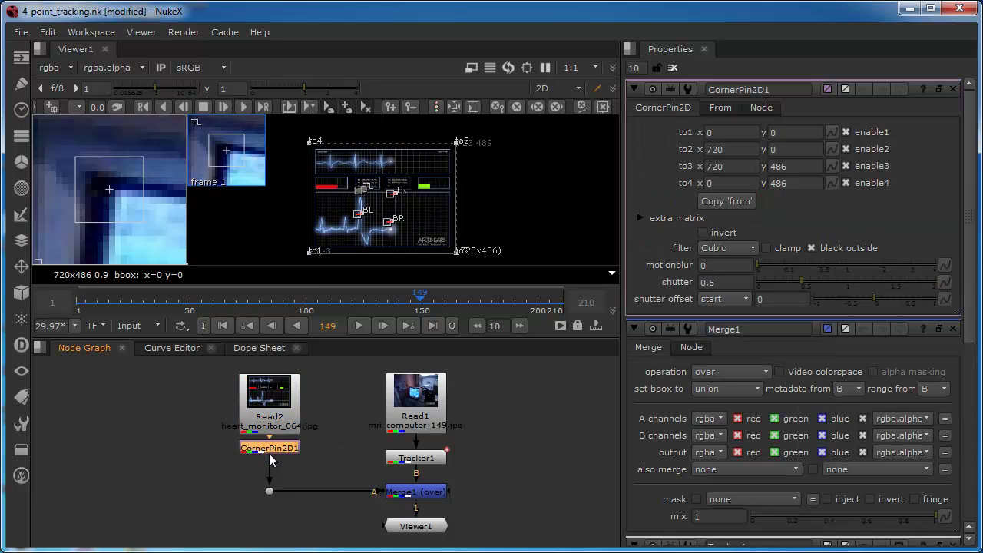
{"action": "left_click_drag", "start_coordinate": [267, 448], "coordinate": [267, 455]}
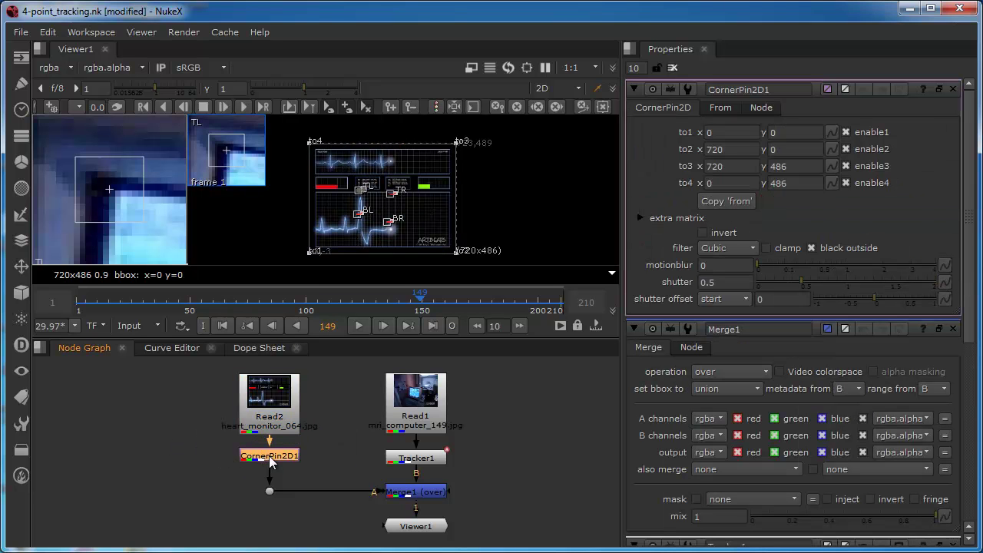
- Limit the Properties bin to 1 open panel and recentre the heart-monitor image in the viewer
{"action": "double_click", "coordinate": [643, 68]}
{"action": "type", "text": "1"}
{"action": "key", "text": "Return"}
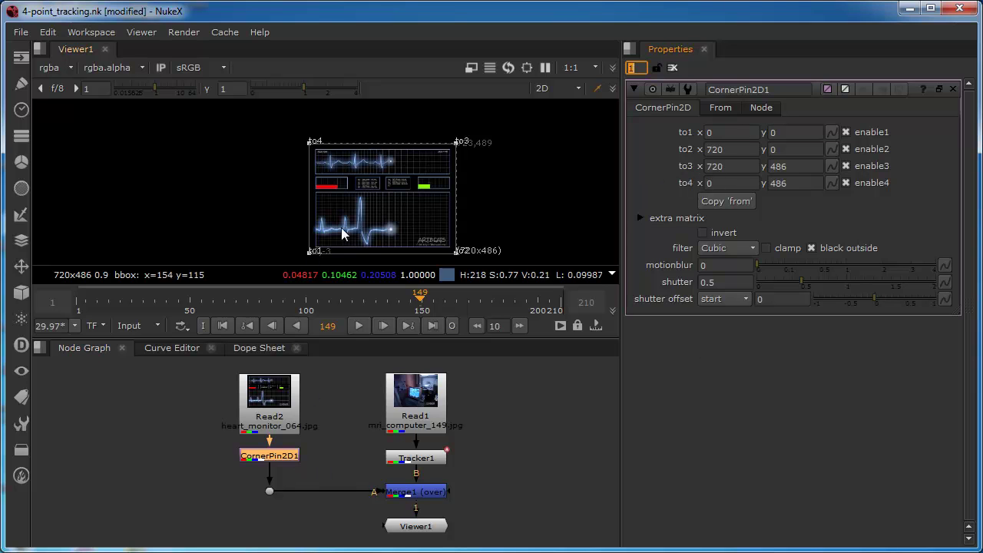
{"action": "scroll", "coordinate": [305, 257], "scroll_direction": "up", "scroll_amount": 2}
{"action": "scroll", "coordinate": [394, 199], "scroll_direction": "down", "scroll_amount": 1}
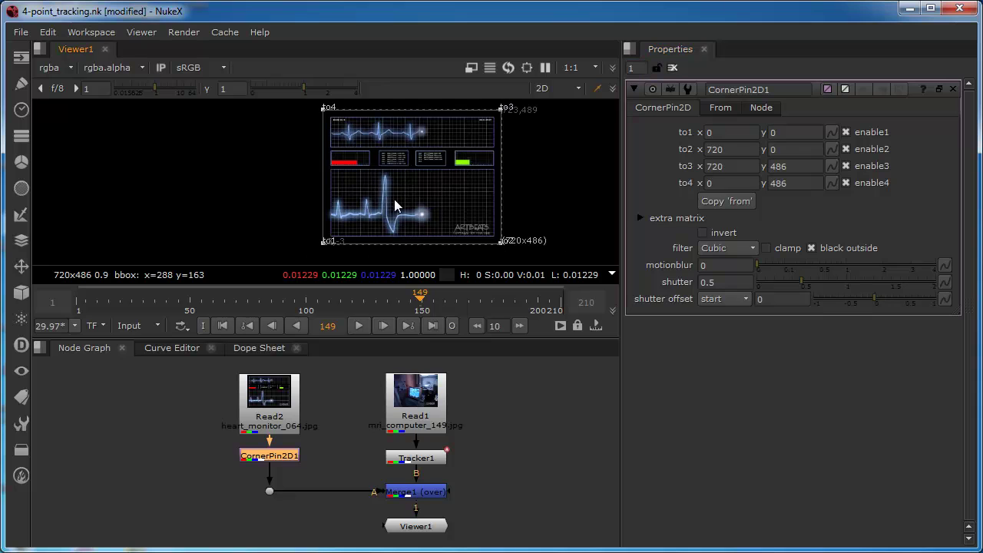
{"action": "middle_click_drag", "start_coordinate": [395, 199], "coordinate": [334, 204]}
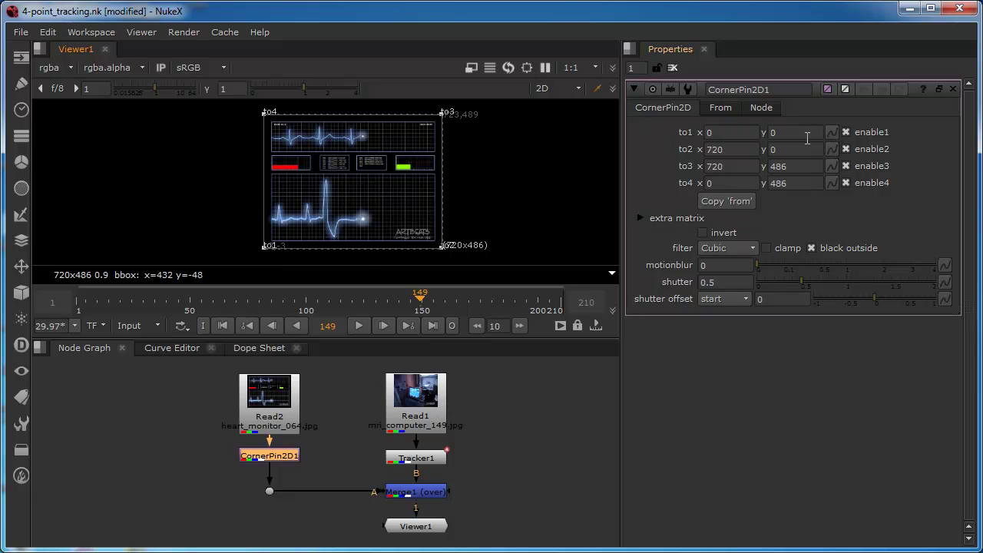
- Float the CornerPin2D1 properties panel as a separate window and move it left
{"action": "left_click", "coordinate": [833, 134]}
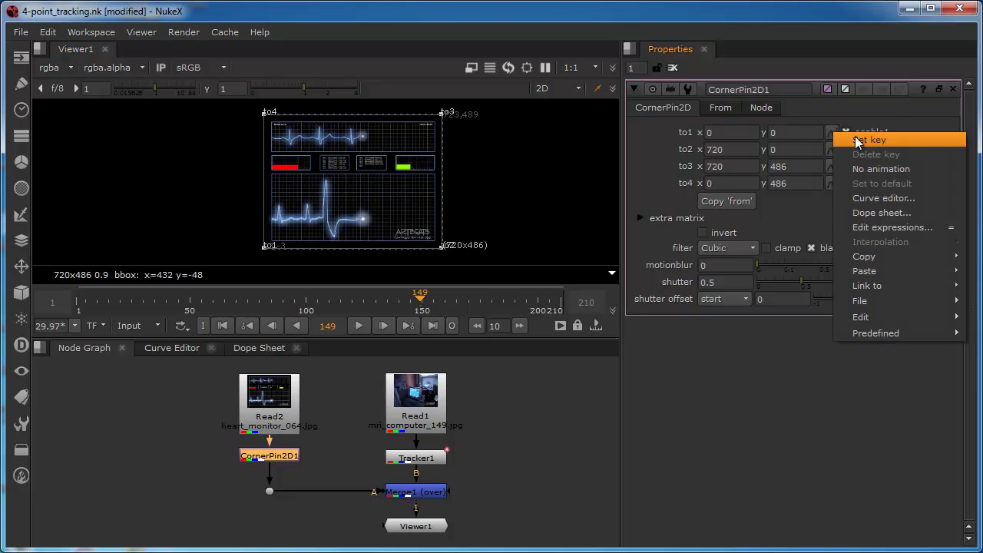
{"action": "mouse_move", "coordinate": [862, 286]}
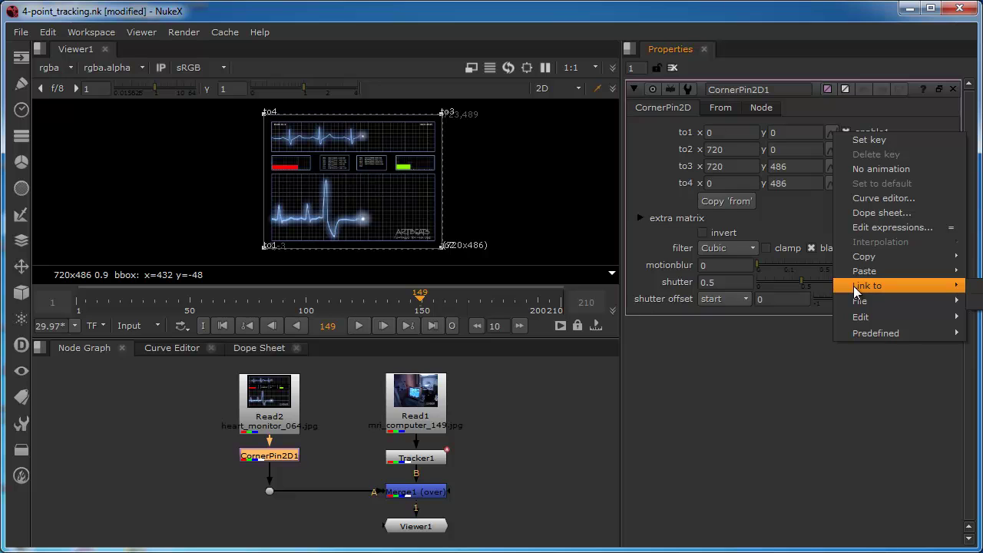
{"action": "left_click", "coordinate": [939, 89]}
{"action": "left_click_drag", "start_coordinate": [849, 87], "coordinate": [445, 106]}
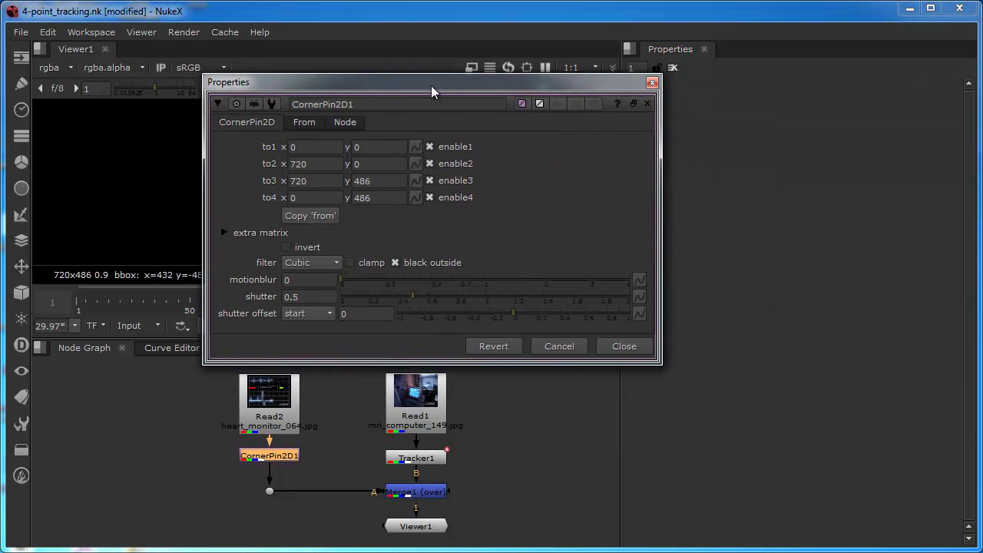
{"action": "left_click_drag", "start_coordinate": [428, 85], "coordinate": [425, 86]}
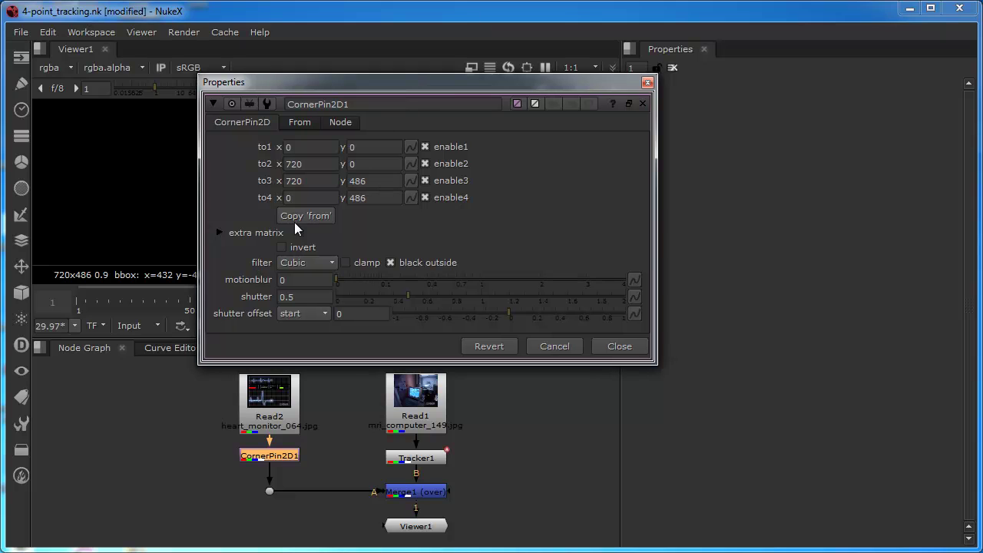
- Link the to1 corner to Tracker1's BL track
{"action": "left_click", "coordinate": [412, 150]}
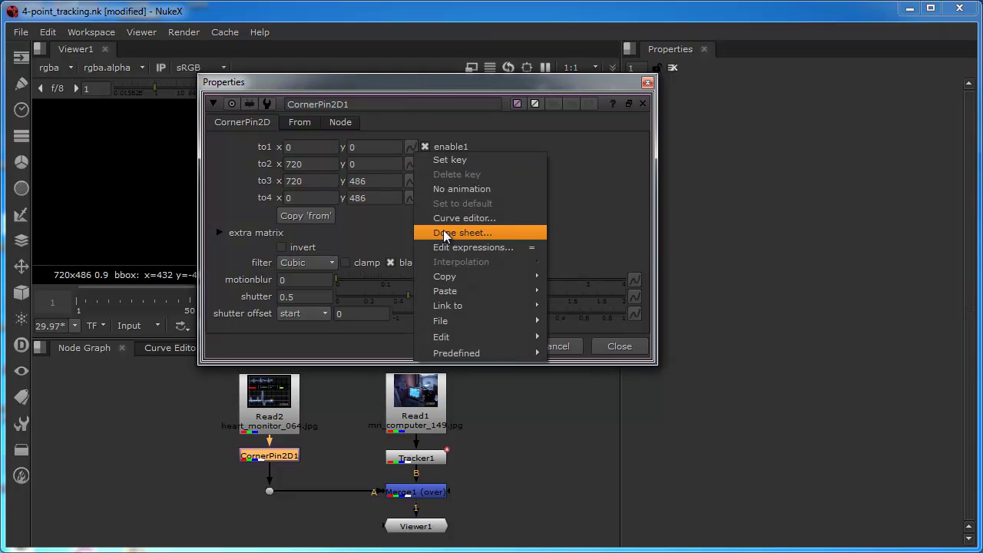
{"action": "mouse_move", "coordinate": [456, 304]}
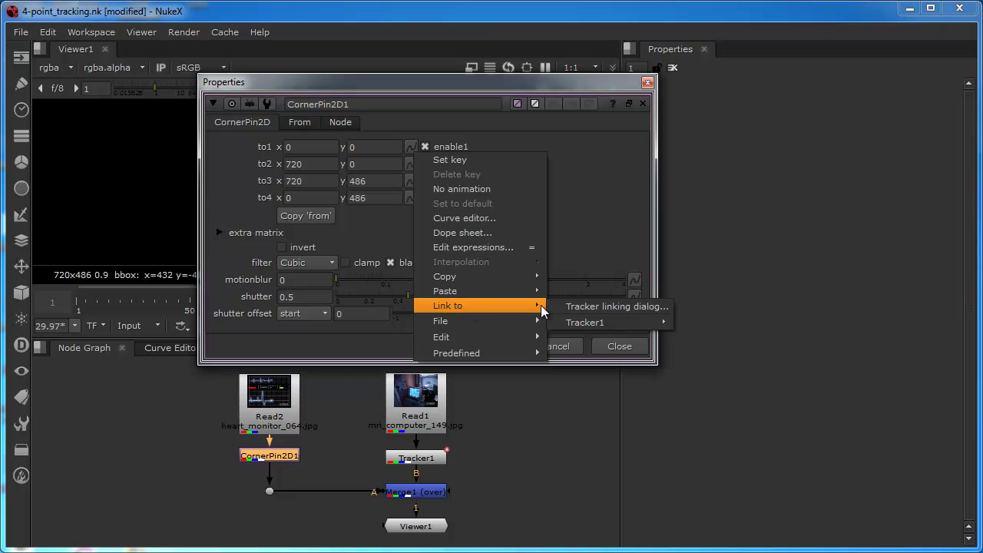
{"action": "mouse_move", "coordinate": [582, 325]}
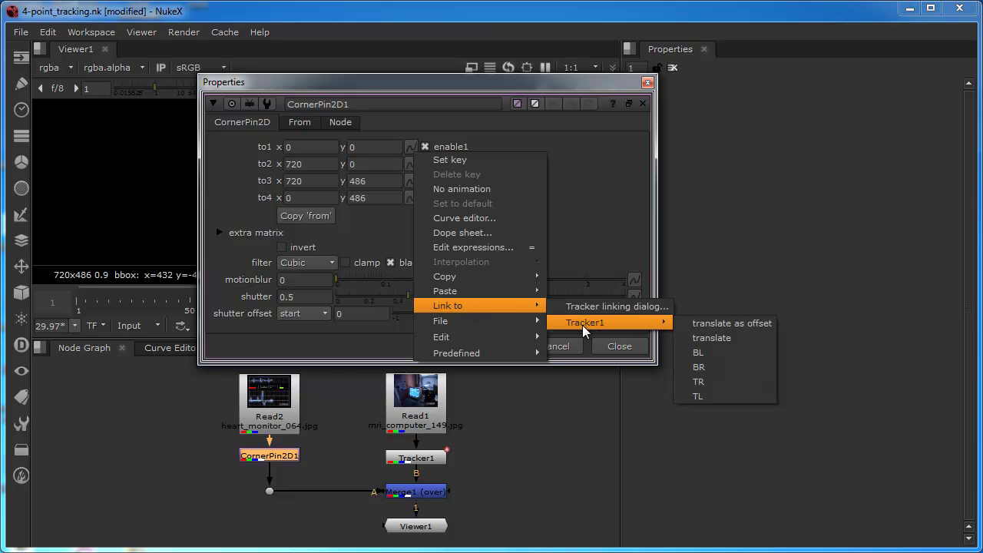
{"action": "left_click", "coordinate": [691, 352]}
{"action": "left_click_drag", "start_coordinate": [426, 80], "coordinate": [770, 209]}
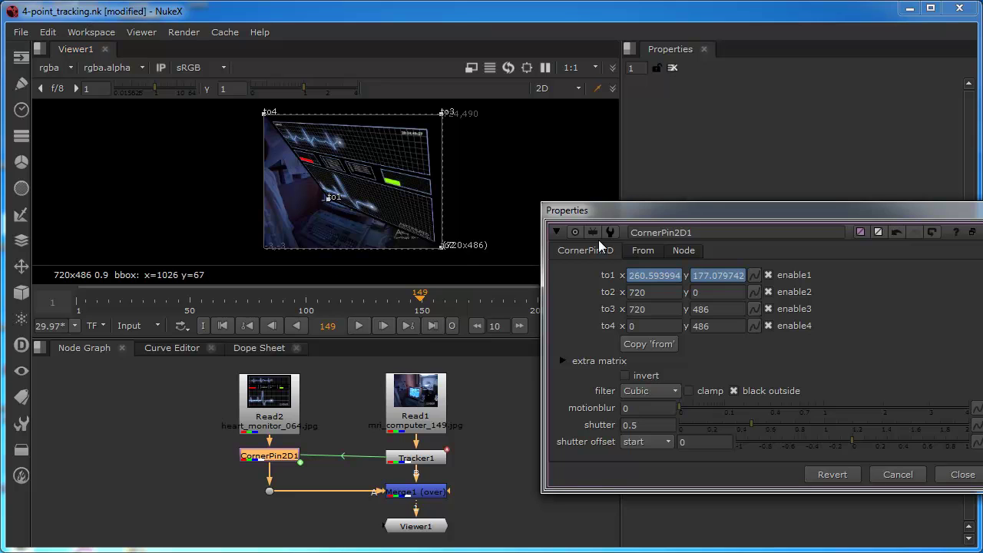
{"action": "left_click_drag", "start_coordinate": [645, 217], "coordinate": [250, 155]}
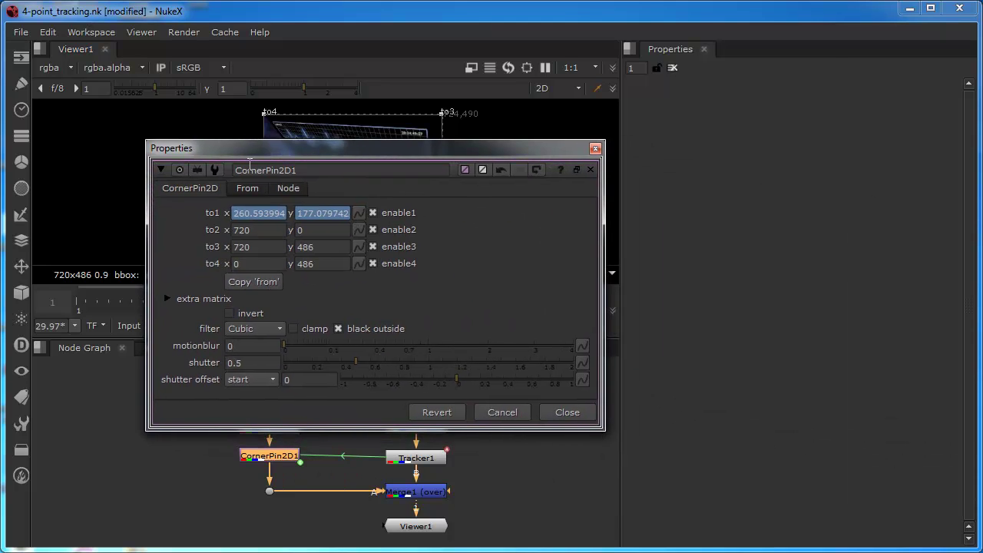
- Link the to2 corner to Tracker1's BR track
{"action": "left_click", "coordinate": [360, 230]}
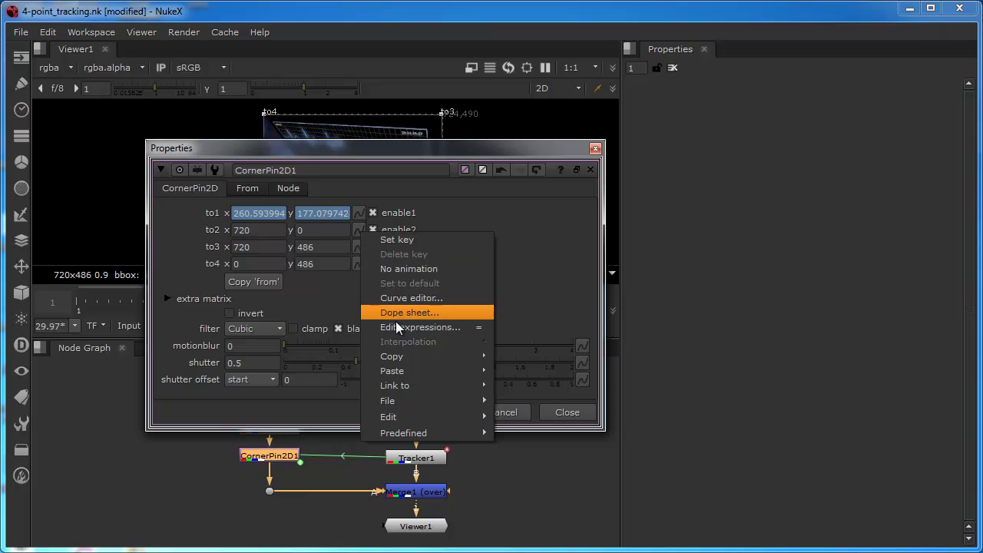
{"action": "mouse_move", "coordinate": [398, 385]}
{"action": "mouse_move", "coordinate": [536, 404]}
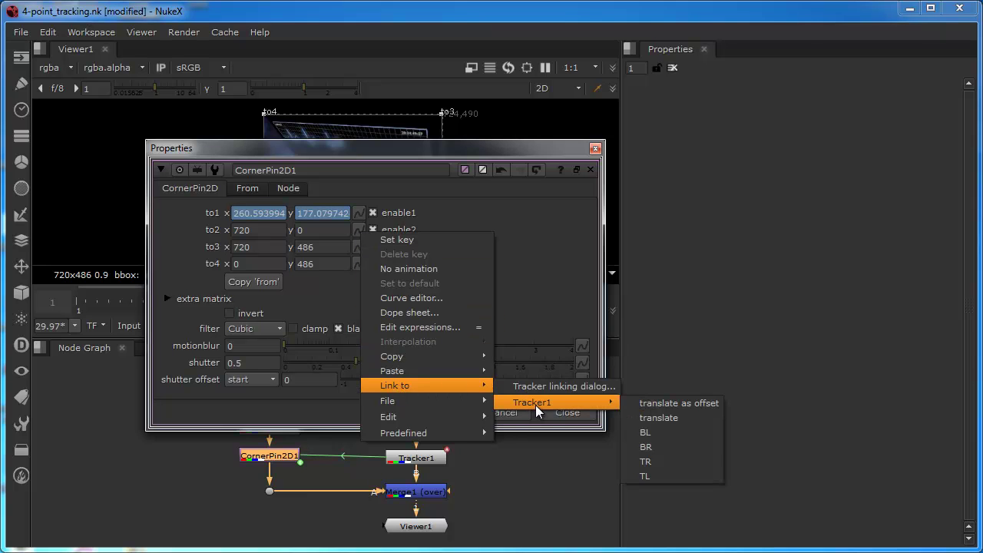
{"action": "left_click", "coordinate": [648, 448]}
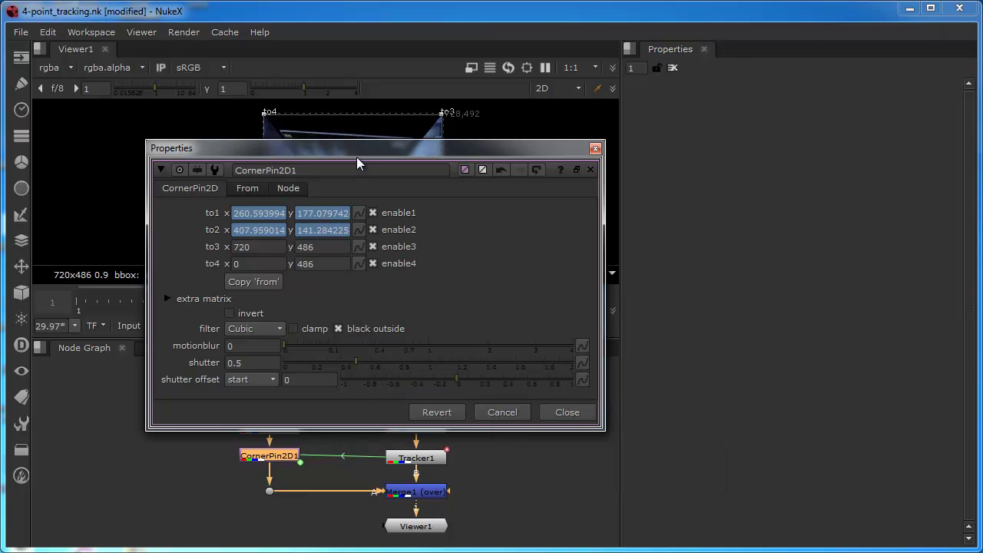
{"action": "left_click_drag", "start_coordinate": [357, 151], "coordinate": [755, 188]}
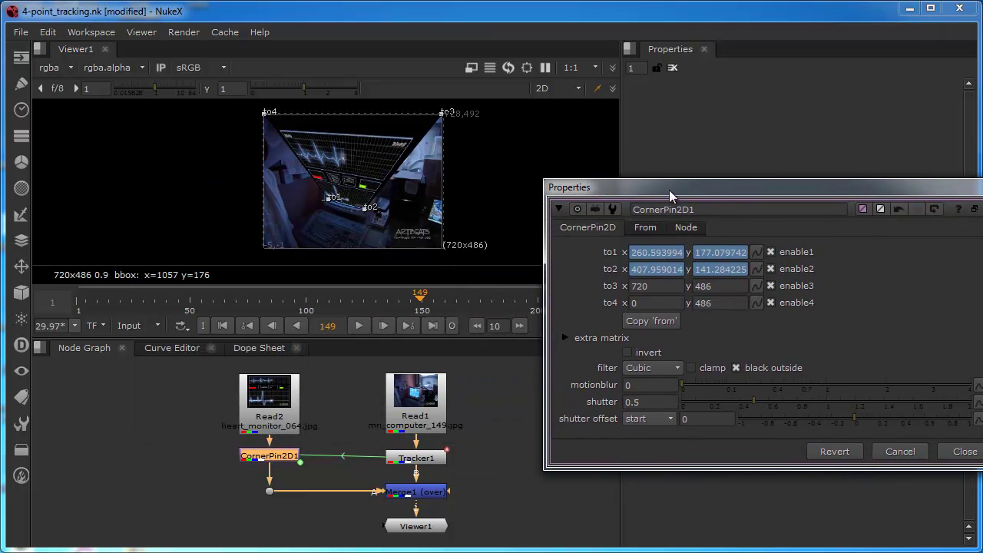
{"action": "left_click_drag", "start_coordinate": [670, 190], "coordinate": [389, 116]}
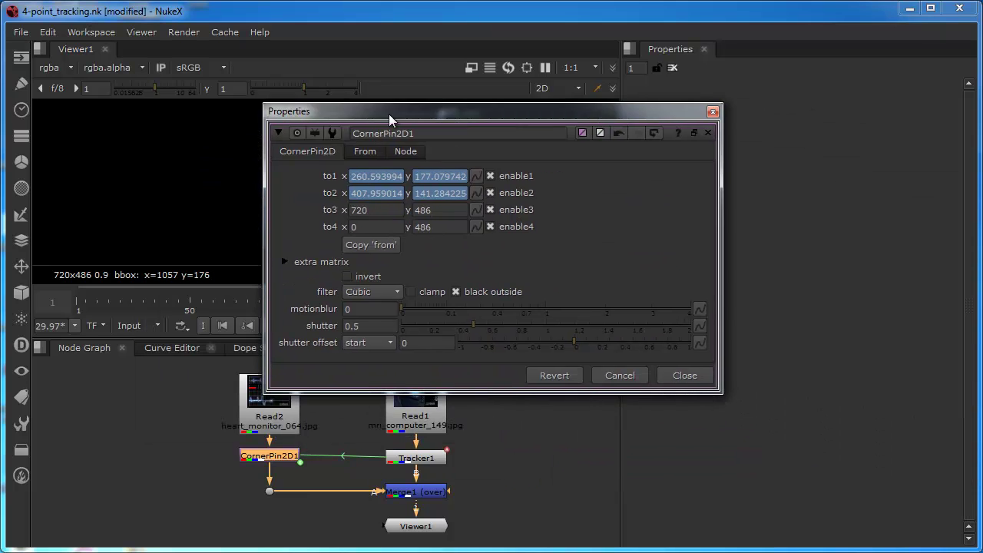
- Link the to3 and to4 corners to Tracker1's TR and TL tracks
{"action": "right_click", "coordinate": [477, 213]}
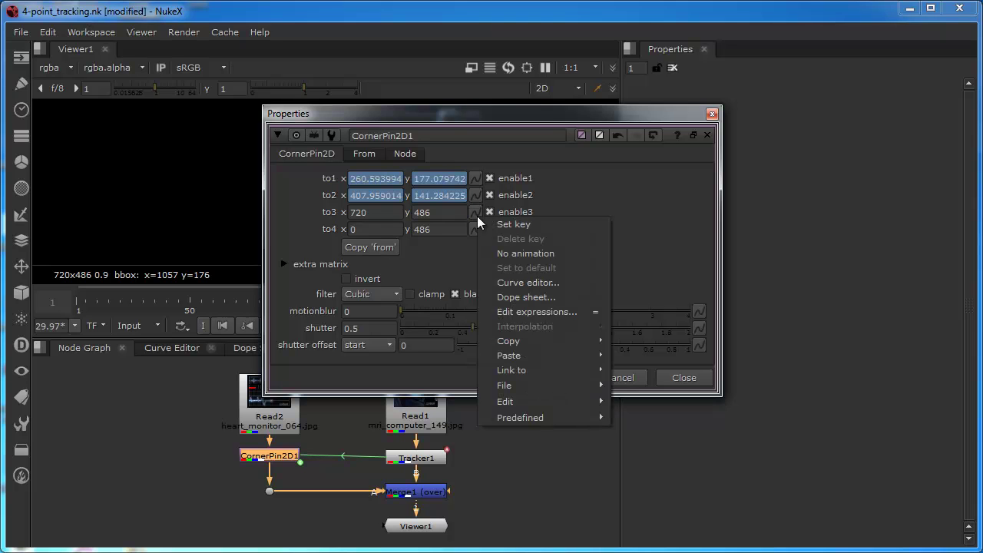
{"action": "mouse_move", "coordinate": [535, 371]}
{"action": "mouse_move", "coordinate": [649, 386]}
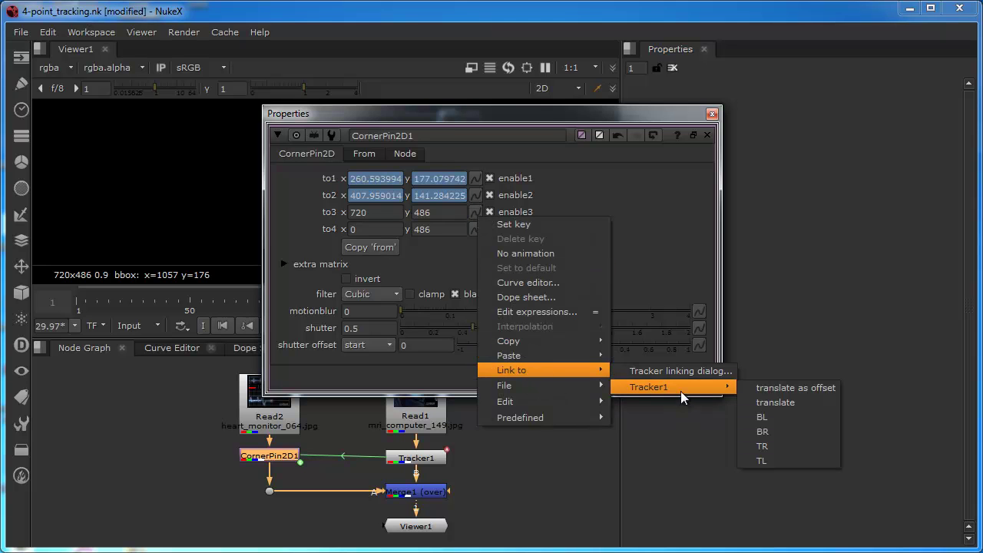
{"action": "left_click", "coordinate": [775, 445]}
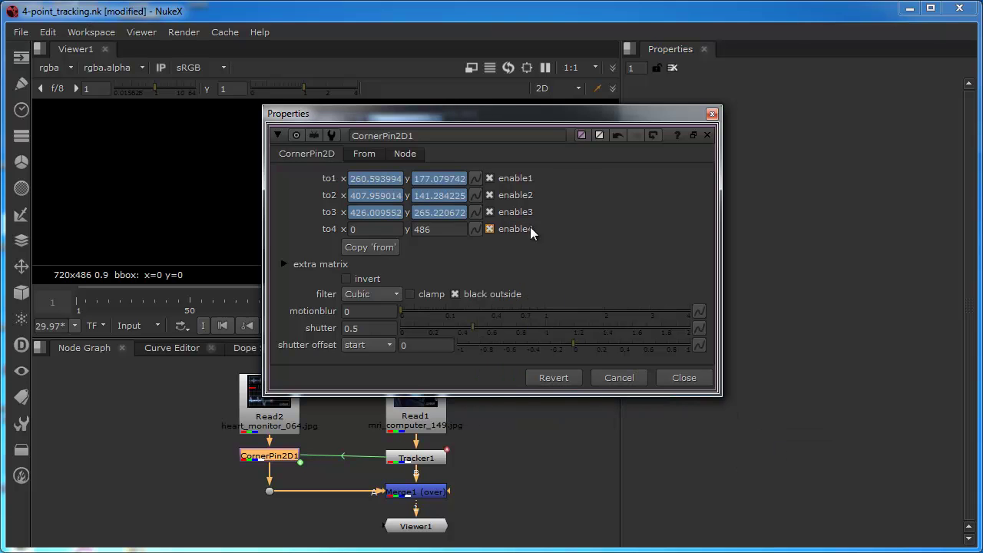
{"action": "right_click", "coordinate": [476, 229]}
{"action": "mouse_move", "coordinate": [560, 381]}
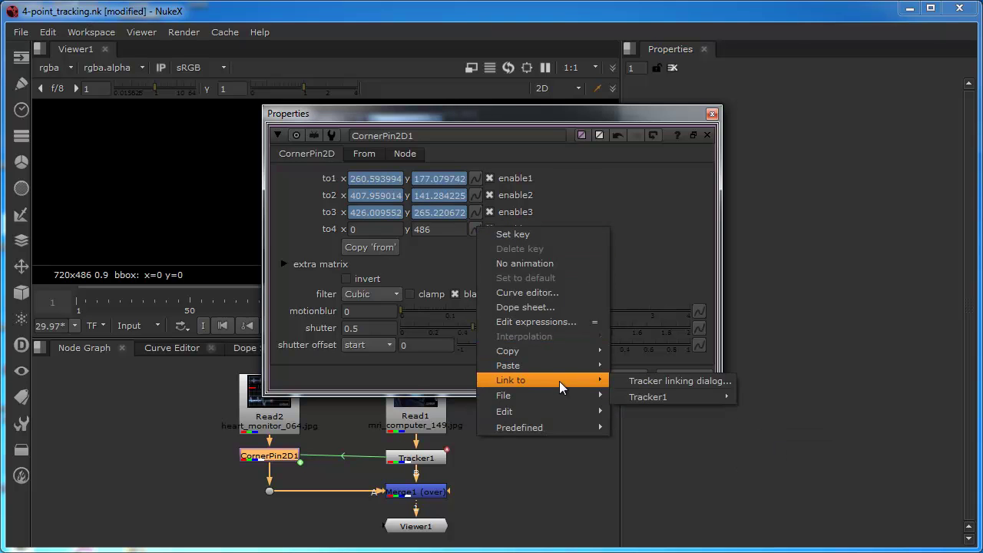
{"action": "mouse_move", "coordinate": [648, 397]}
{"action": "left_click", "coordinate": [753, 469]}
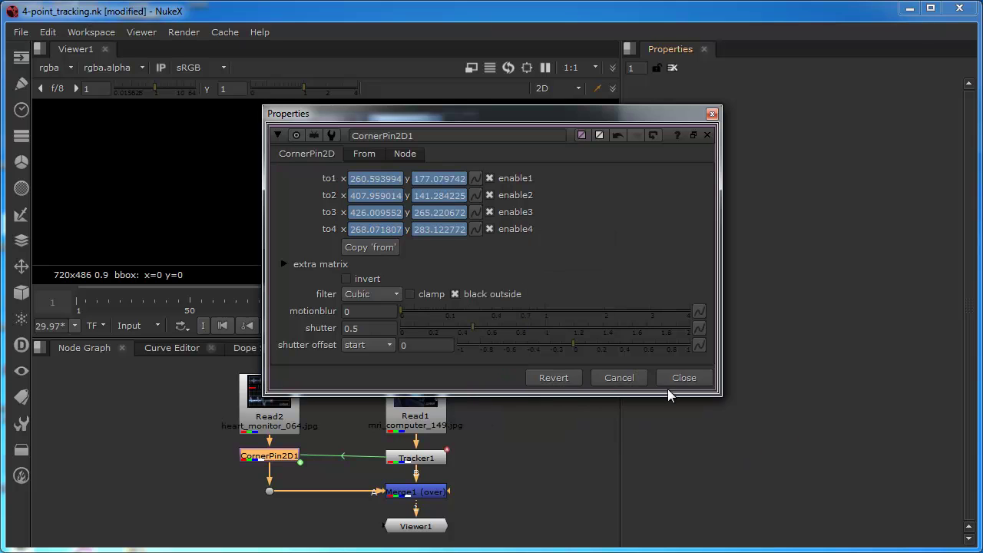
- Close the corner-pin properties, zoom the viewer, and play the shot through to frame 78
{"action": "left_click", "coordinate": [683, 378]}
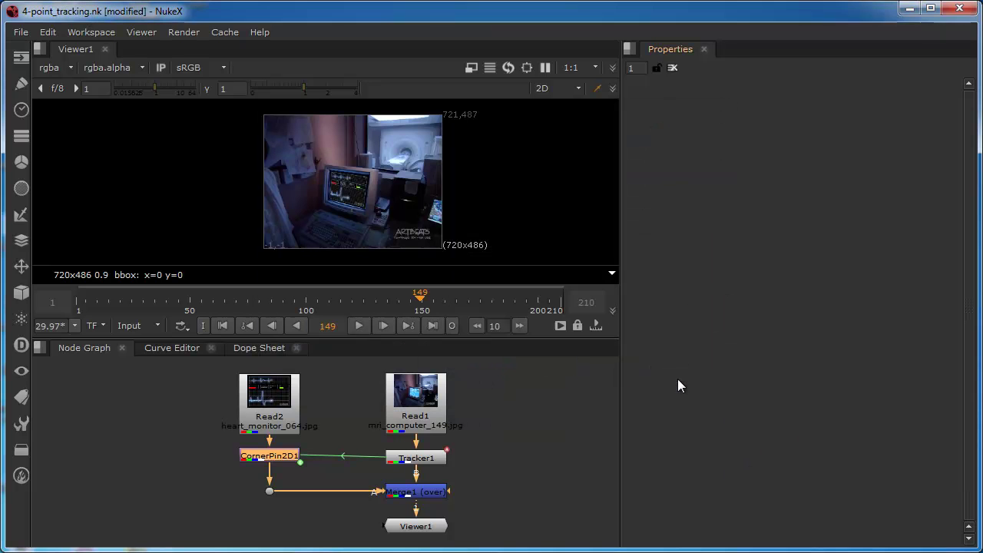
{"action": "scroll", "coordinate": [309, 191], "scroll_direction": "up", "scroll_amount": 2}
{"action": "scroll", "coordinate": [311, 185], "scroll_direction": "up", "scroll_amount": 1}
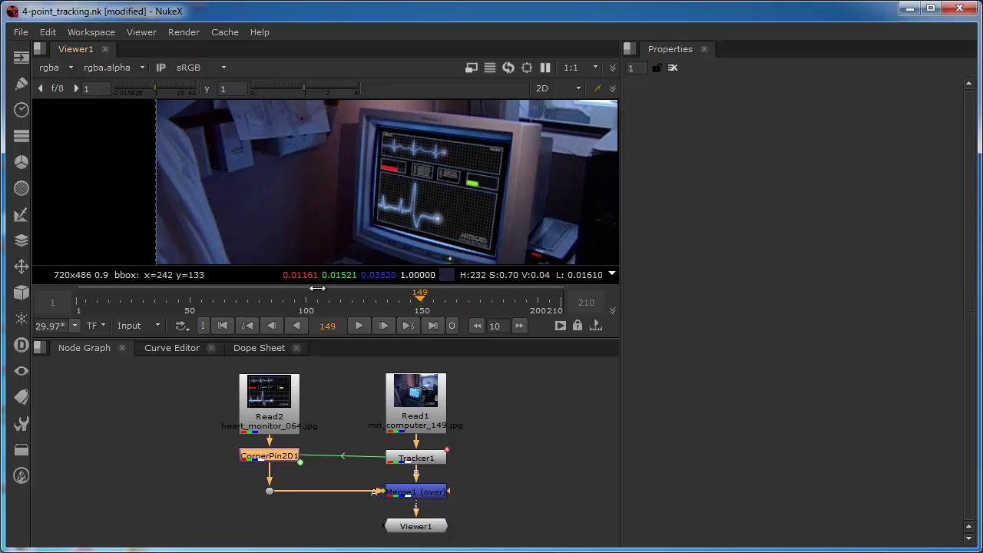
{"action": "left_click", "coordinate": [359, 325]}
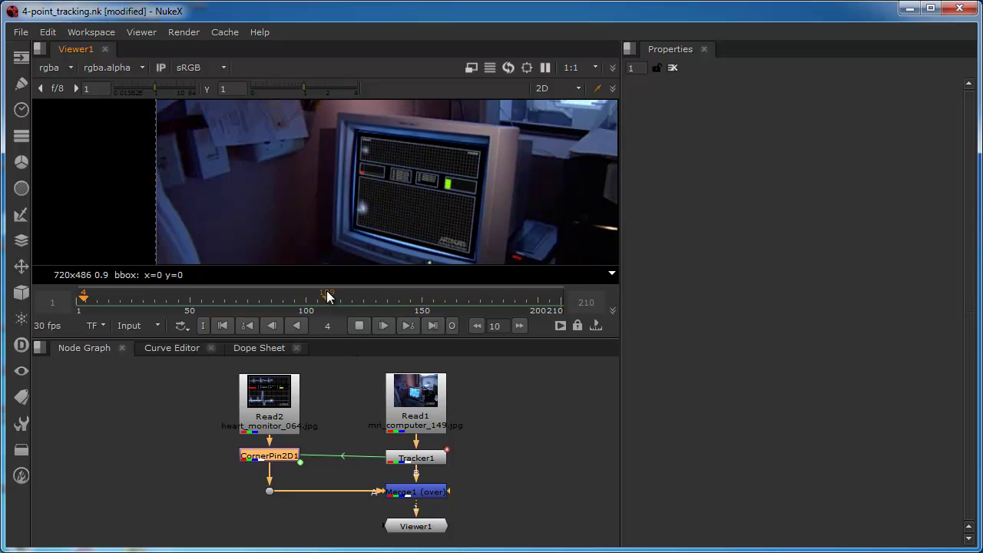
{"action": "left_click", "coordinate": [359, 326]}
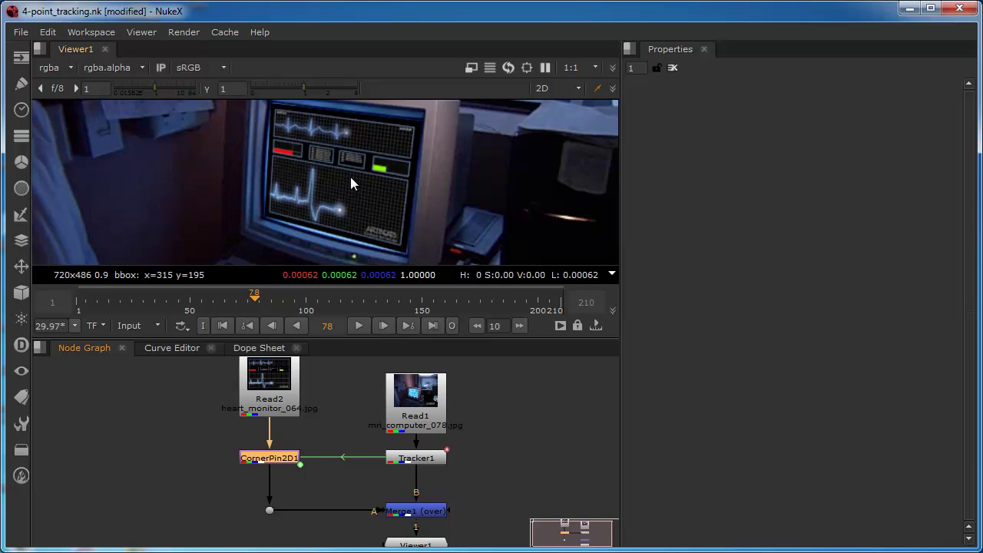
{"action": "scroll", "coordinate": [311, 186], "scroll_direction": "up", "scroll_amount": 3}
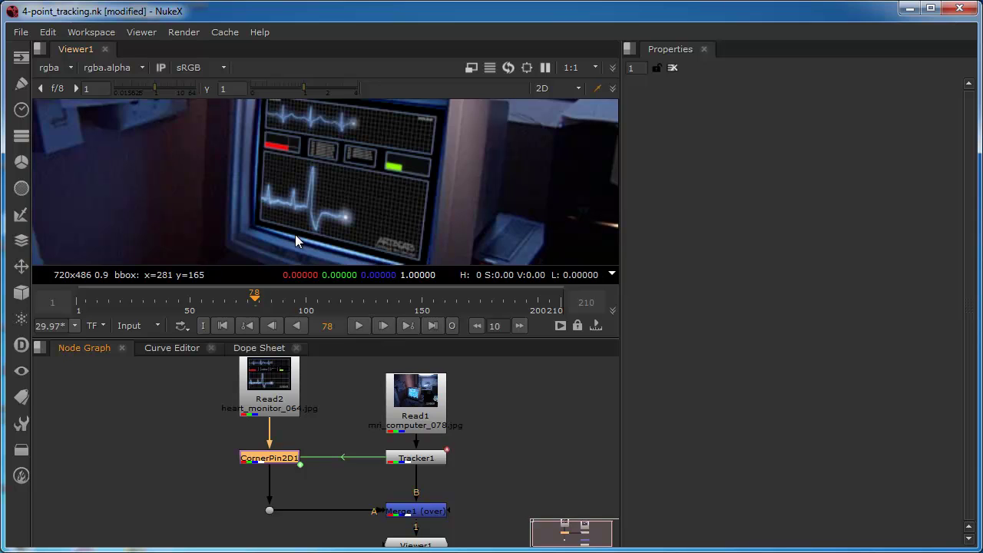
{"action": "left_click_drag", "start_coordinate": [296, 235], "coordinate": [262, 208], "text": "ctrl"}
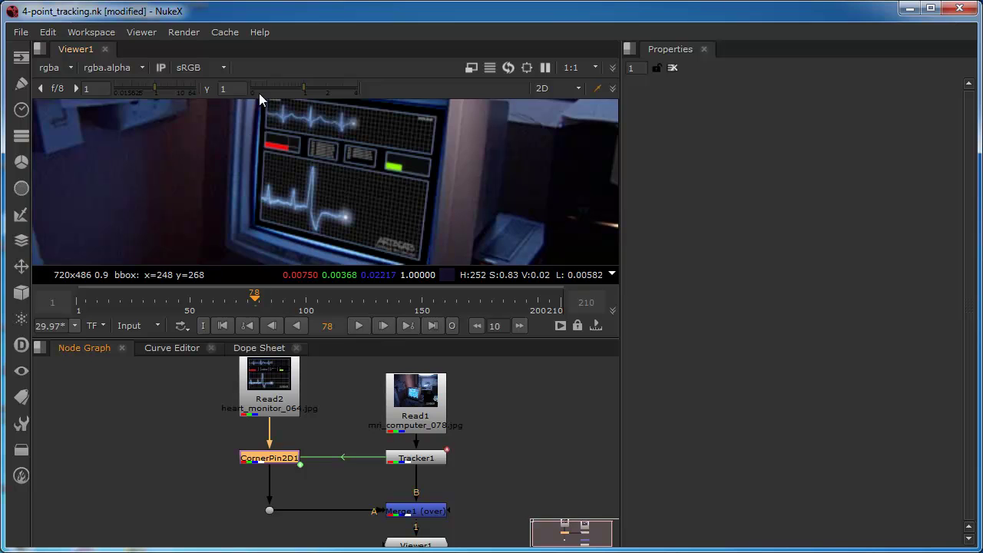
{"action": "scroll", "coordinate": [482, 159], "scroll_direction": "down", "scroll_amount": 2}
{"action": "scroll", "coordinate": [482, 161], "scroll_direction": "up", "scroll_amount": 2}
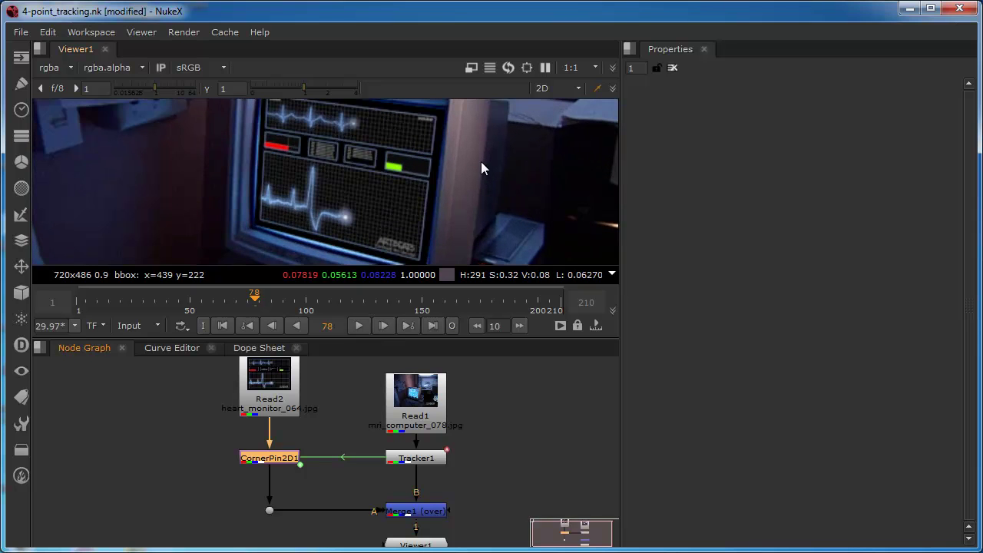
{"action": "scroll", "coordinate": [479, 168], "scroll_direction": "down", "scroll_amount": 1}
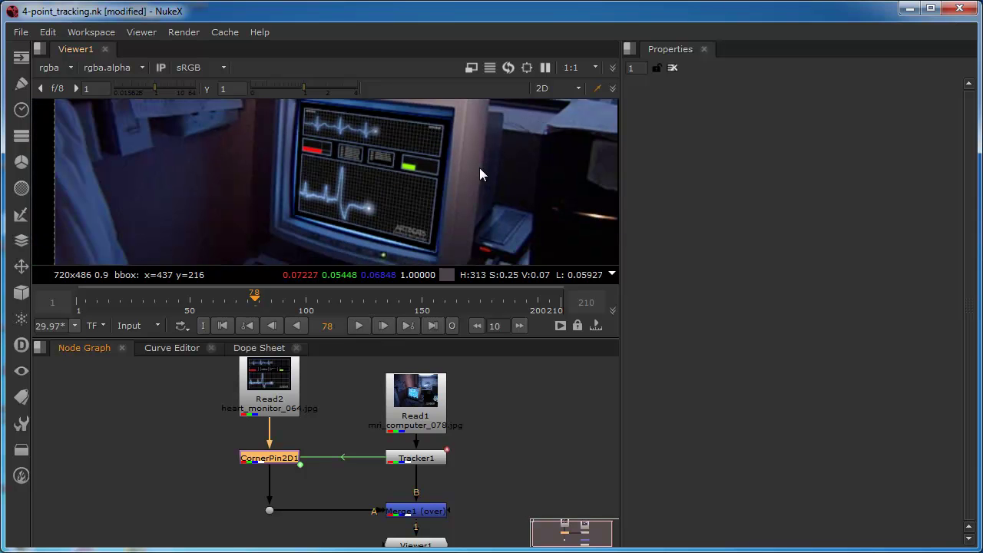
{"action": "scroll", "coordinate": [311, 251], "scroll_direction": "up", "scroll_amount": 4}
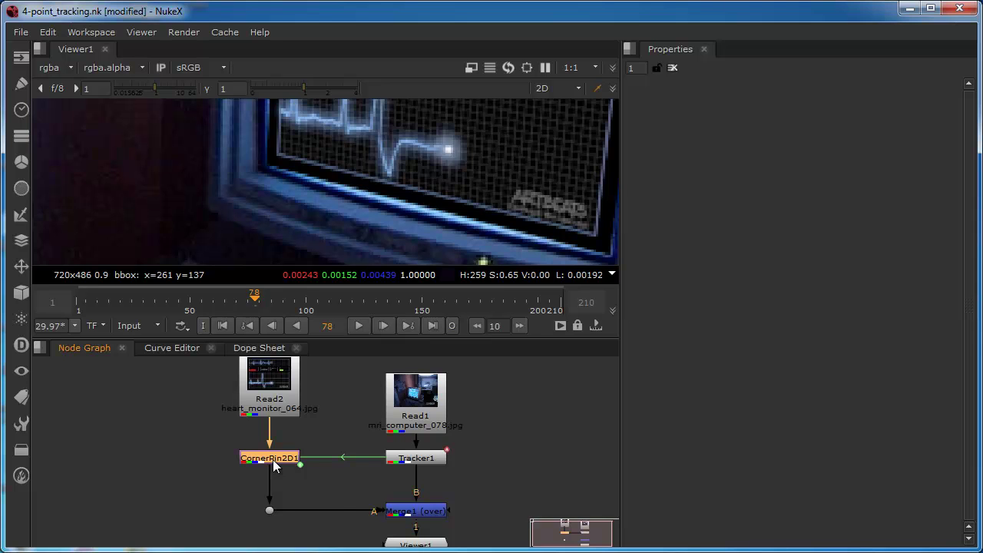
- Add an EdgeBlur node after CornerPin2D1 and set its size to 2
{"action": "key", "text": "Tab"}
{"action": "type", "text": "edge"}
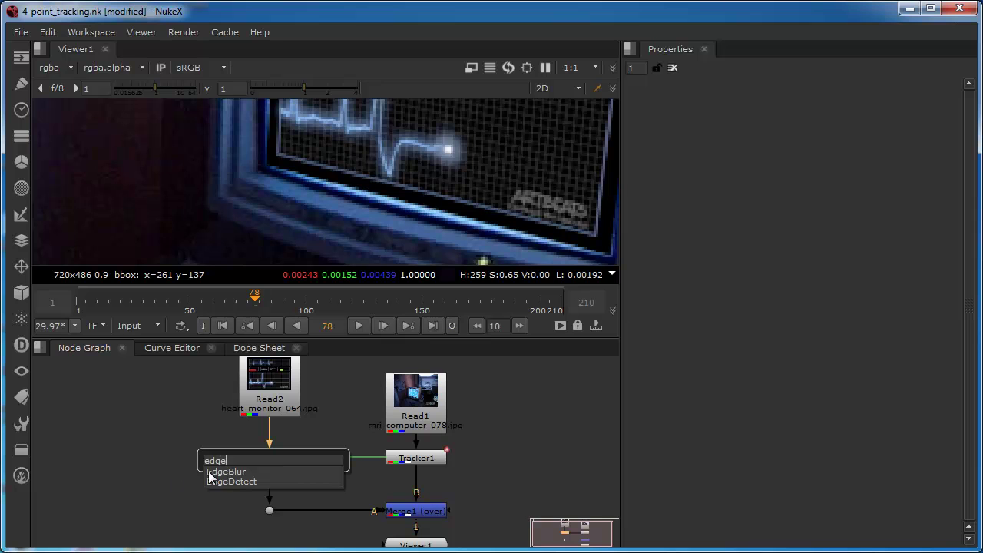
{"action": "left_click", "coordinate": [240, 472]}
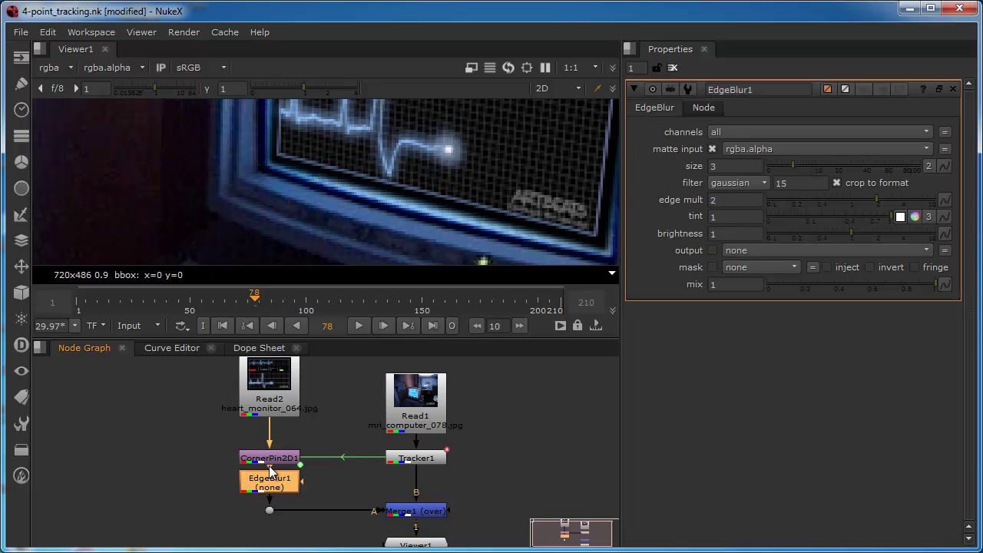
{"action": "key", "text": "d"}
{"action": "key", "text": "d"}
{"action": "key", "text": "d"}
{"action": "key", "text": "d"}
{"action": "key", "text": "d"}
{"action": "key", "text": "d"}
{"action": "key", "text": "d"}
{"action": "key", "text": "d"}
{"action": "key", "text": "d"}
{"action": "key", "text": "d"}
{"action": "mouse_move", "coordinate": [795, 169]}
{"action": "left_mouse_down"}
{"action": "mouse_move", "coordinate": [839, 168]}
{"action": "mouse_move", "coordinate": [767, 185]}
{"action": "mouse_move", "coordinate": [789, 184]}
{"action": "left_mouse_up"}
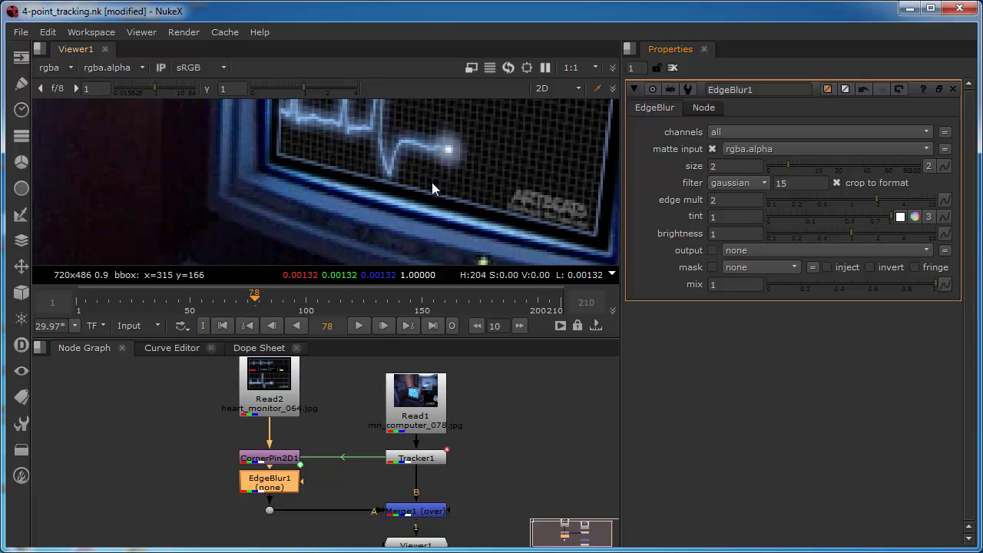
{"action": "scroll", "coordinate": [437, 169], "scroll_direction": "down", "scroll_amount": 2}
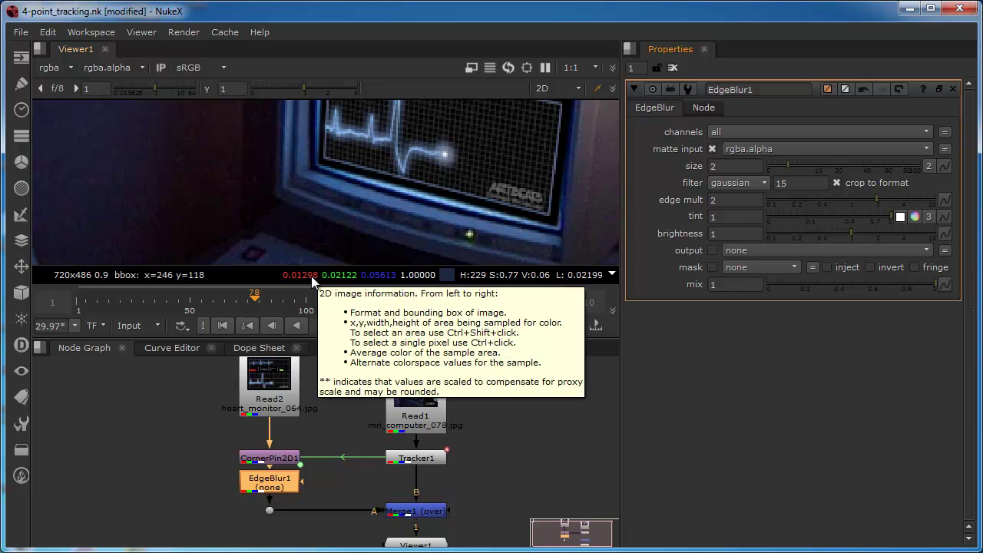
- Add a GridWarp node after the heart-monitor Read2 node
{"action": "left_click", "coordinate": [270, 384]}
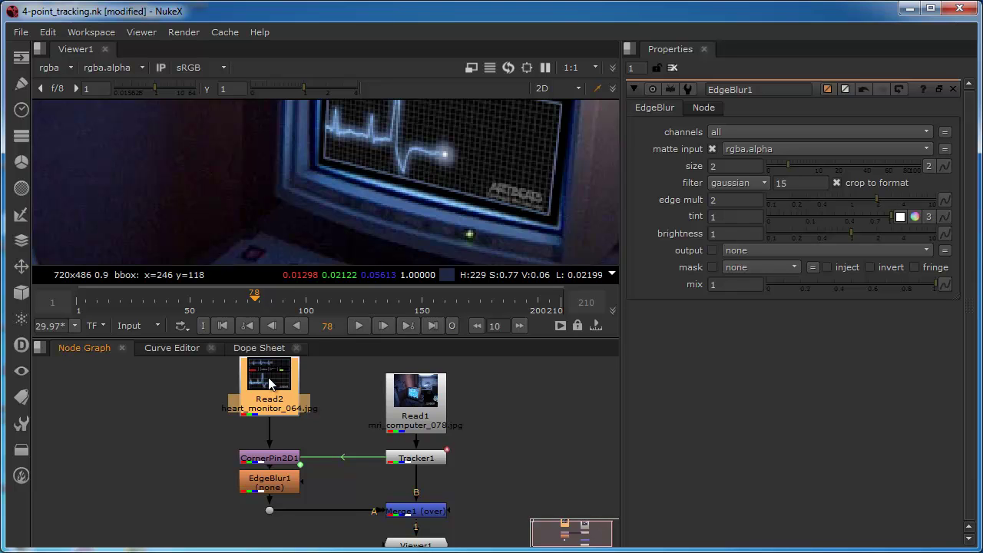
{"action": "key", "text": "Tab"}
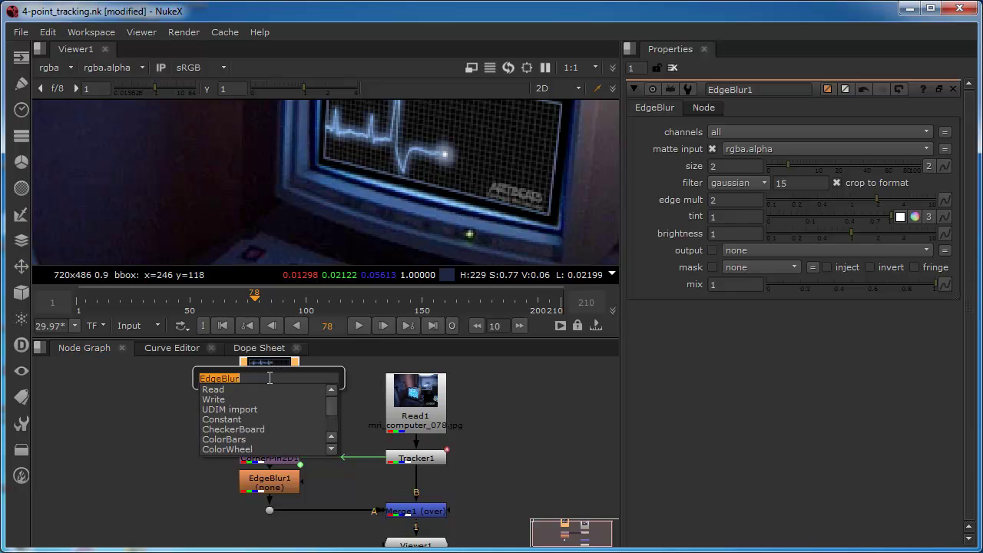
{"action": "type", "text": "grid"}
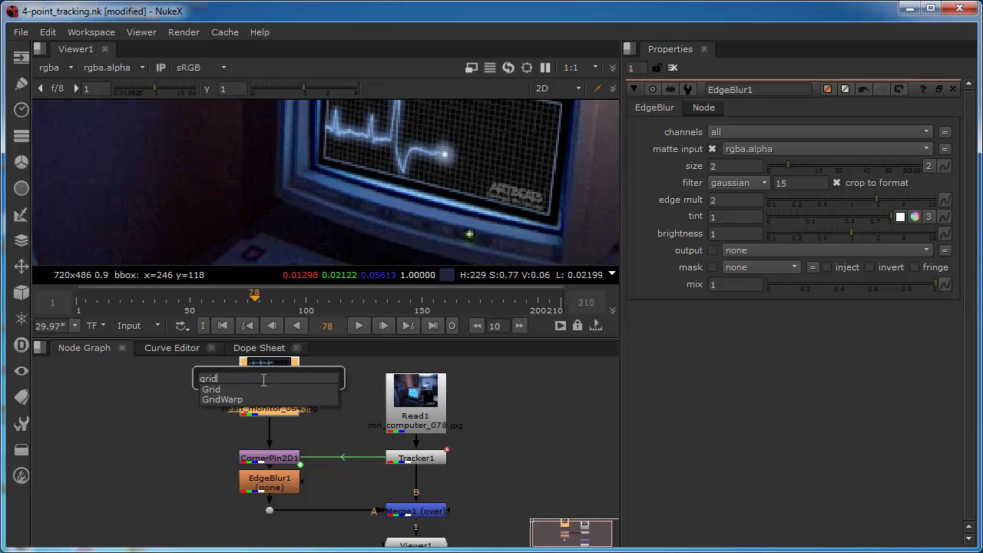
{"action": "left_click", "coordinate": [231, 400]}
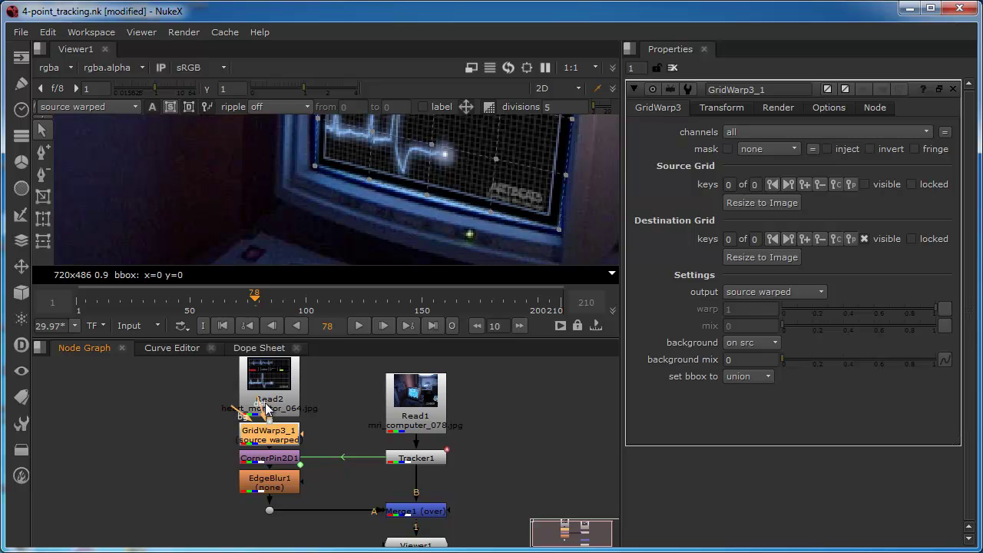
- Drag a bottom destination grid point down to bend the graphic's lower edge
{"action": "scroll", "coordinate": [465, 155], "scroll_direction": "up", "scroll_amount": 2}
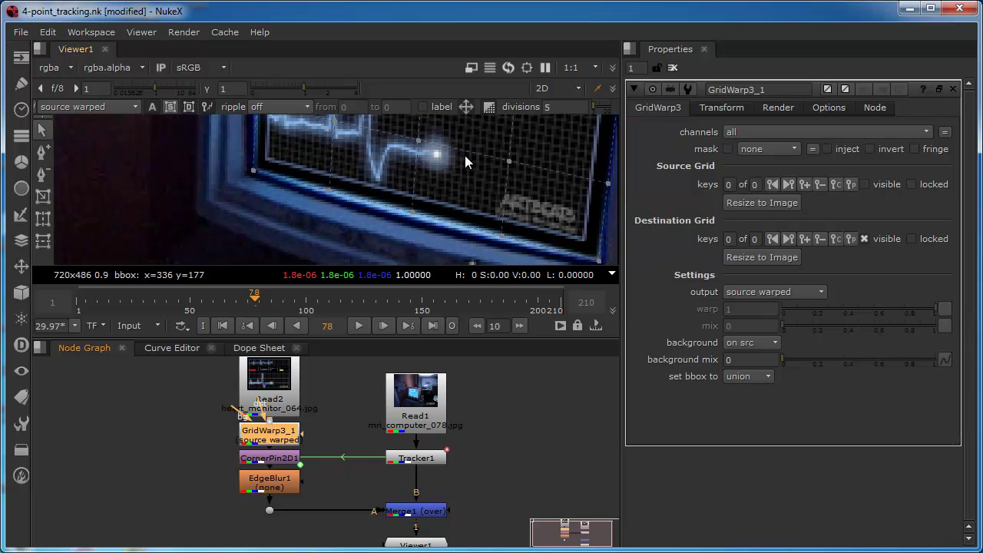
{"action": "scroll", "coordinate": [465, 155], "scroll_direction": "down", "scroll_amount": 2}
{"action": "scroll", "coordinate": [465, 155], "scroll_direction": "up", "scroll_amount": 2}
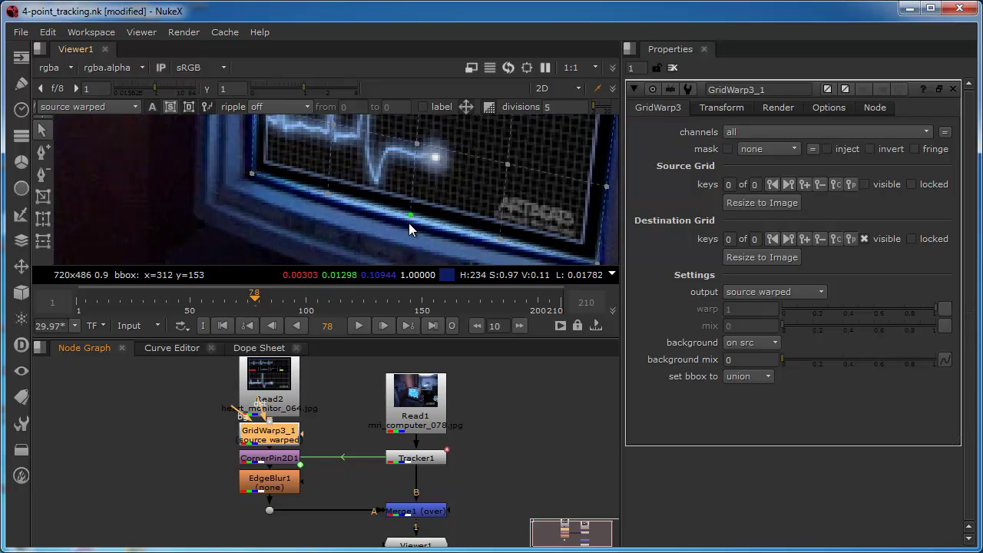
{"action": "left_click", "coordinate": [416, 145]}
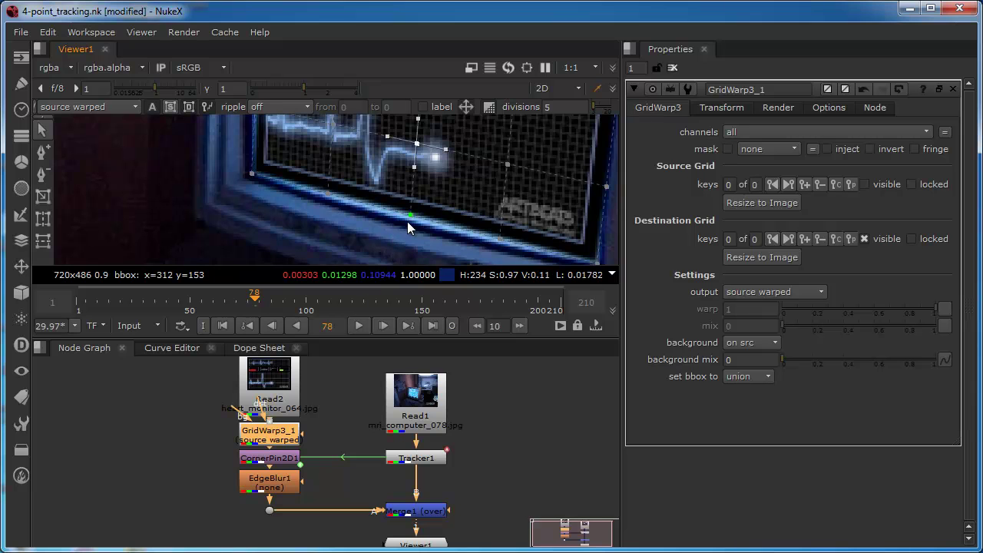
{"action": "left_click_drag", "start_coordinate": [409, 215], "coordinate": [408, 222]}
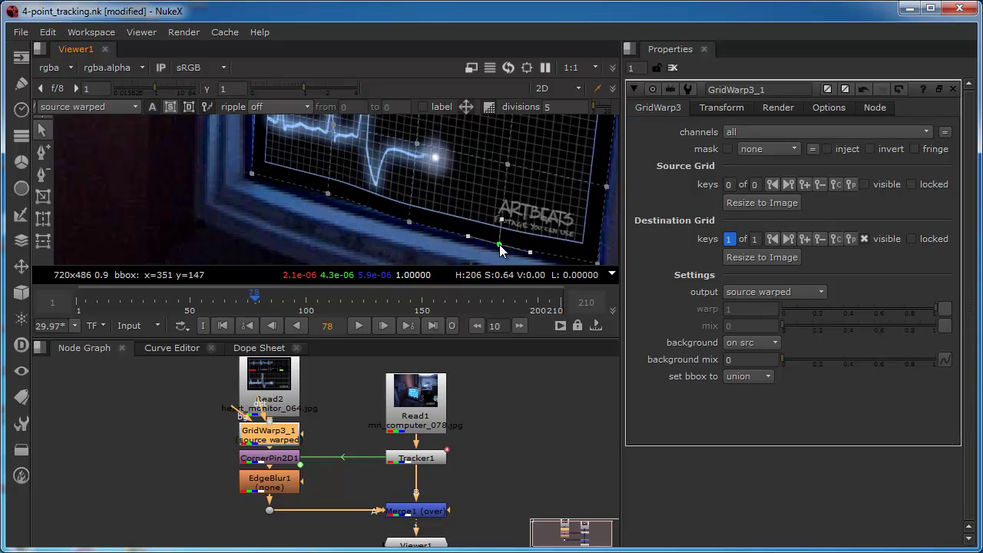
- Nudge another bottom-line grid point slightly lower
{"action": "left_click", "coordinate": [328, 194]}
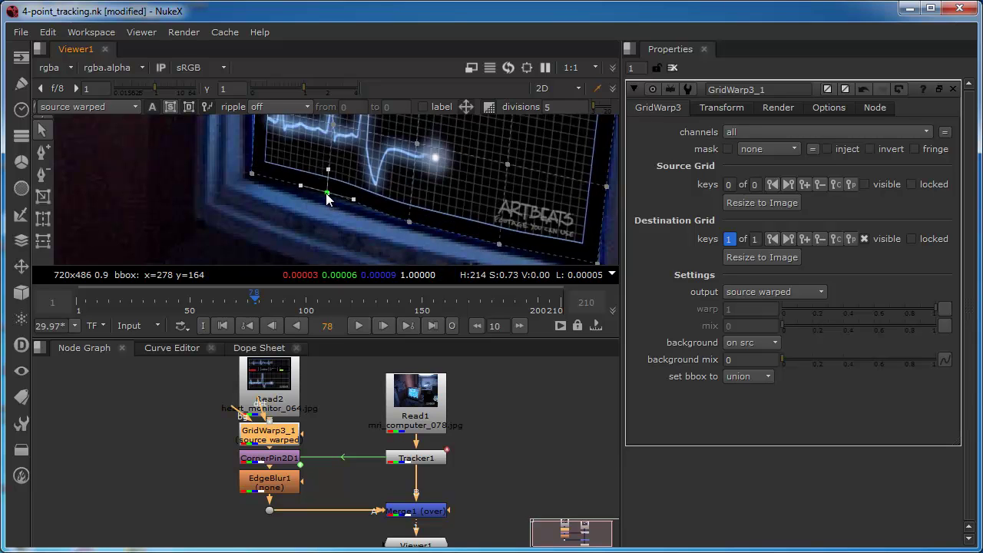
{"action": "left_click_drag", "start_coordinate": [326, 195], "coordinate": [327, 197]}
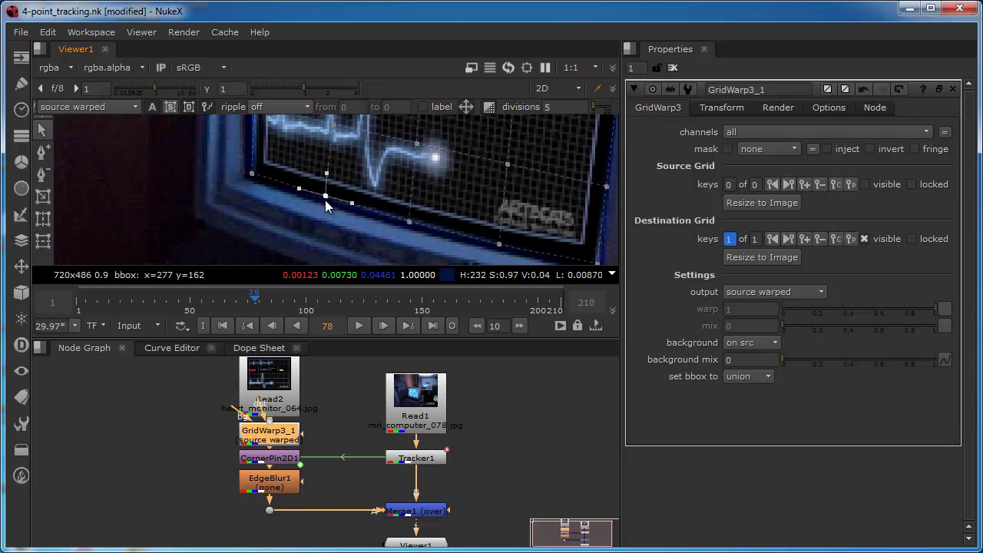
{"action": "scroll", "coordinate": [358, 185], "scroll_direction": "down", "scroll_amount": 2}
{"action": "scroll", "coordinate": [361, 159], "scroll_direction": "down", "scroll_amount": 1}
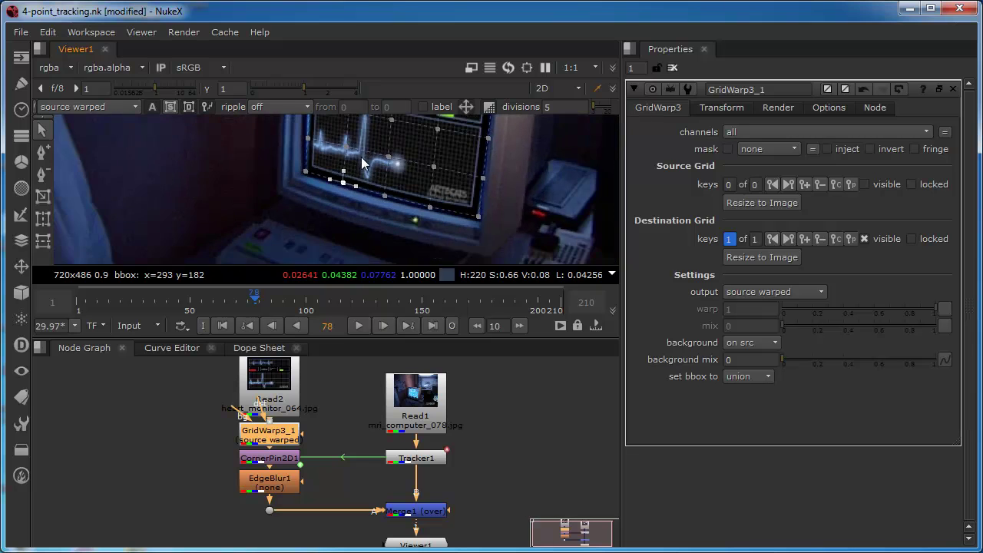
{"action": "scroll", "coordinate": [366, 157], "scroll_direction": "down", "scroll_amount": 2}
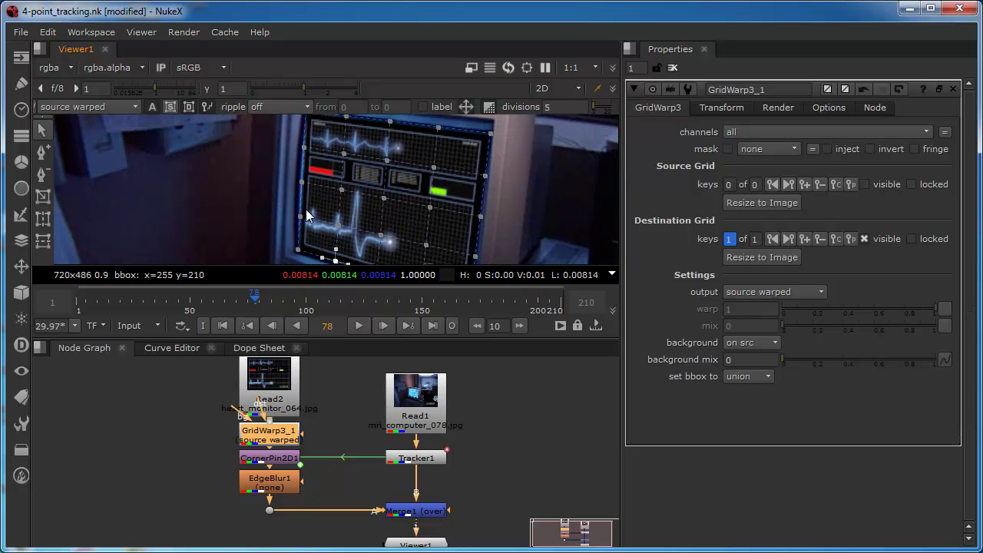
{"action": "scroll", "coordinate": [305, 184], "scroll_direction": "up", "scroll_amount": 2}
{"action": "scroll", "coordinate": [305, 179], "scroll_direction": "up", "scroll_amount": 1}
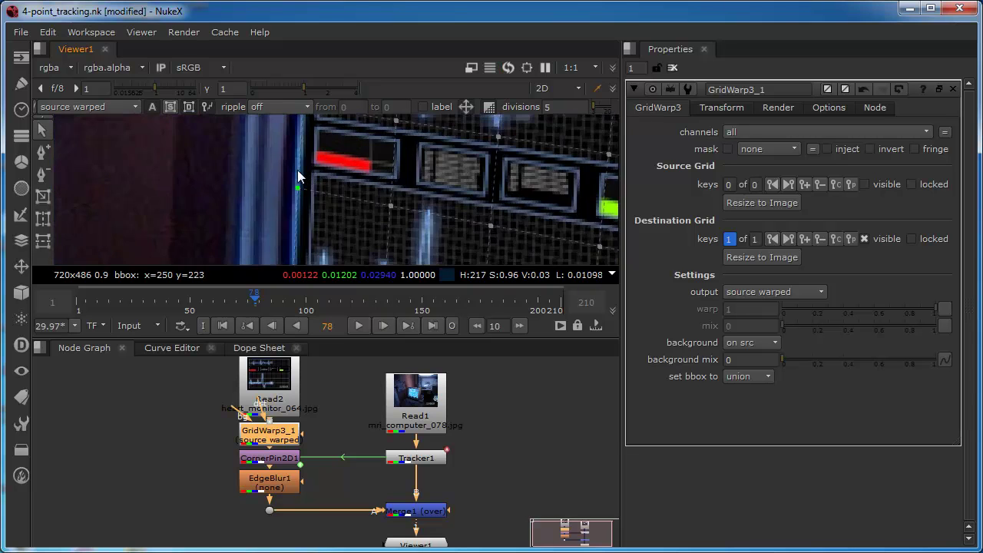
- Pull the left-edge grid points and tangent onto the CRT screen's curved edge
{"action": "left_click", "coordinate": [296, 188]}
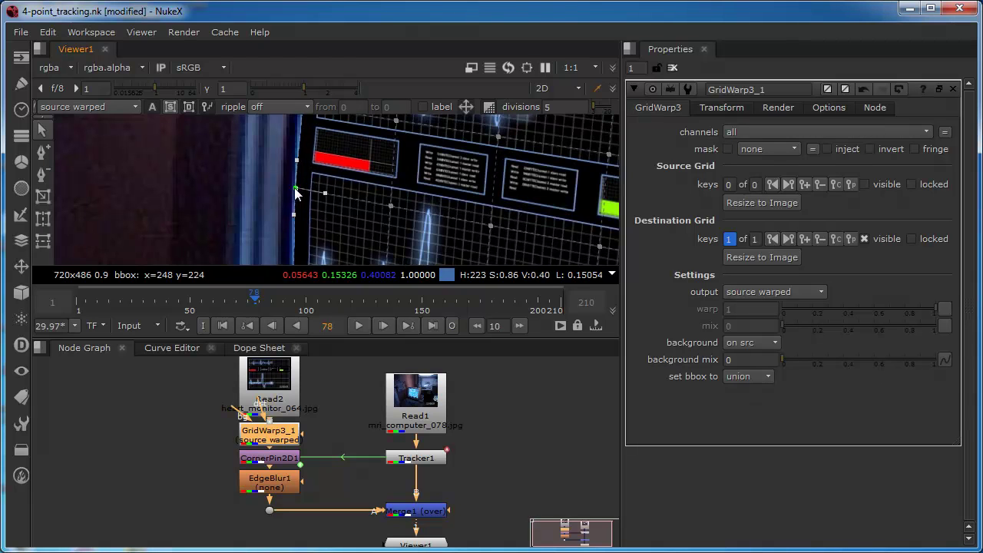
{"action": "mouse_move", "coordinate": [300, 188]}
{"action": "left_mouse_down"}
{"action": "mouse_move", "coordinate": [338, 164]}
{"action": "mouse_move", "coordinate": [306, 205]}
{"action": "left_mouse_up"}
{"action": "middle_click_drag", "start_coordinate": [339, 238], "coordinate": [370, 176]}
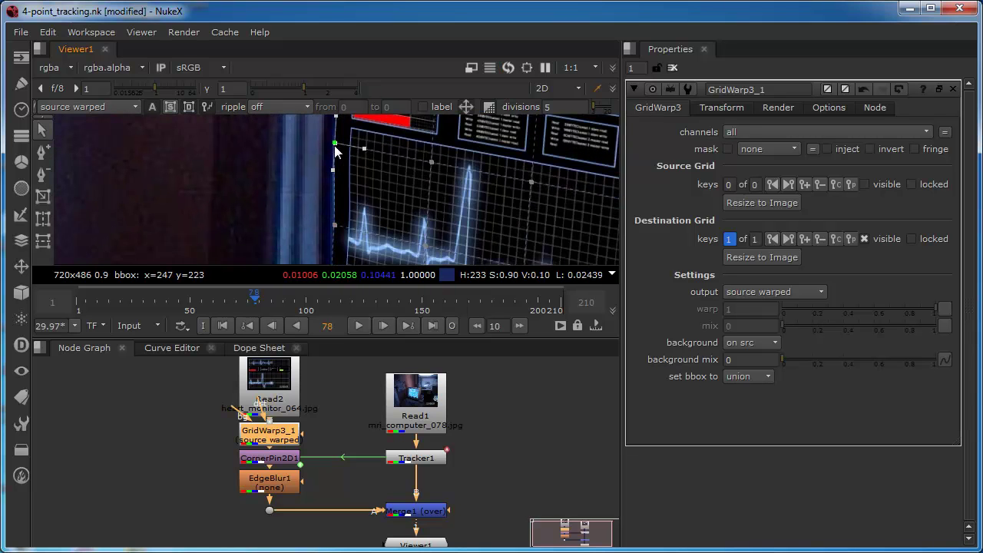
{"action": "left_click", "coordinate": [335, 225]}
{"action": "left_click_drag", "start_coordinate": [335, 229], "coordinate": [333, 230]}
{"action": "left_click", "coordinate": [334, 200]}
{"action": "scroll", "coordinate": [388, 196], "scroll_direction": "down", "scroll_amount": 3}
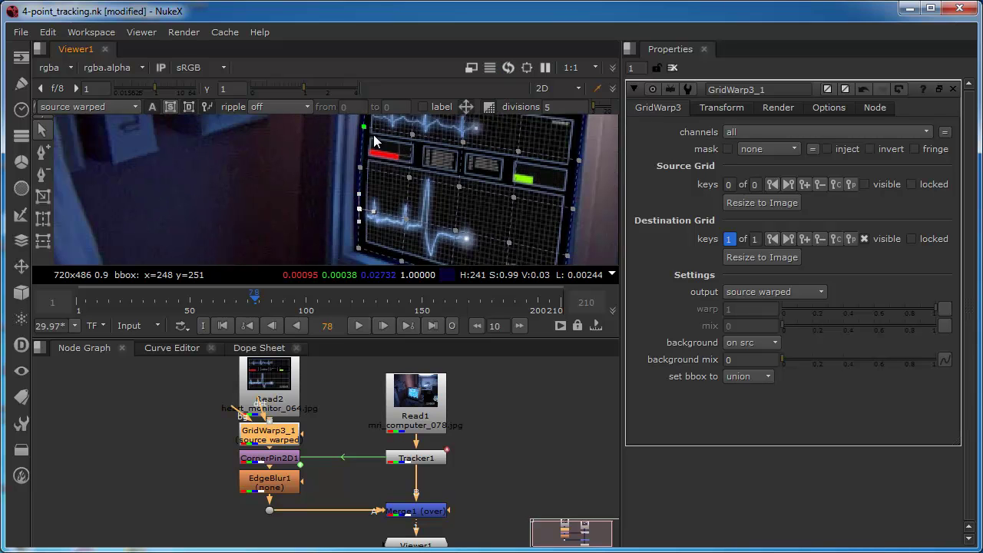
{"action": "scroll", "coordinate": [473, 183], "scroll_direction": "down", "scroll_amount": 1}
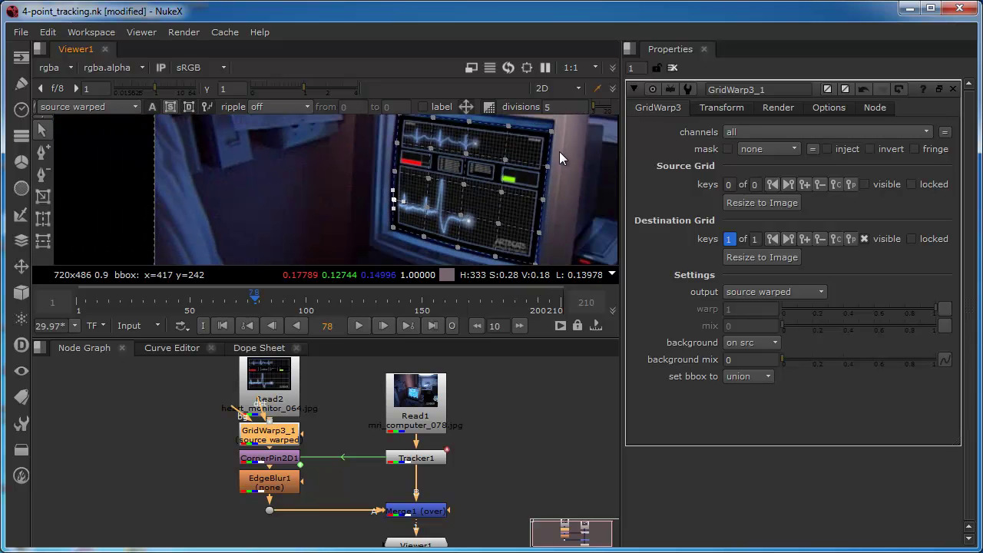
- Compare the merged composite against the warped graphic alone to check the fit
{"action": "key", "text": "1"}
{"action": "scroll", "coordinate": [412, 231], "scroll_direction": "up", "scroll_amount": 5}
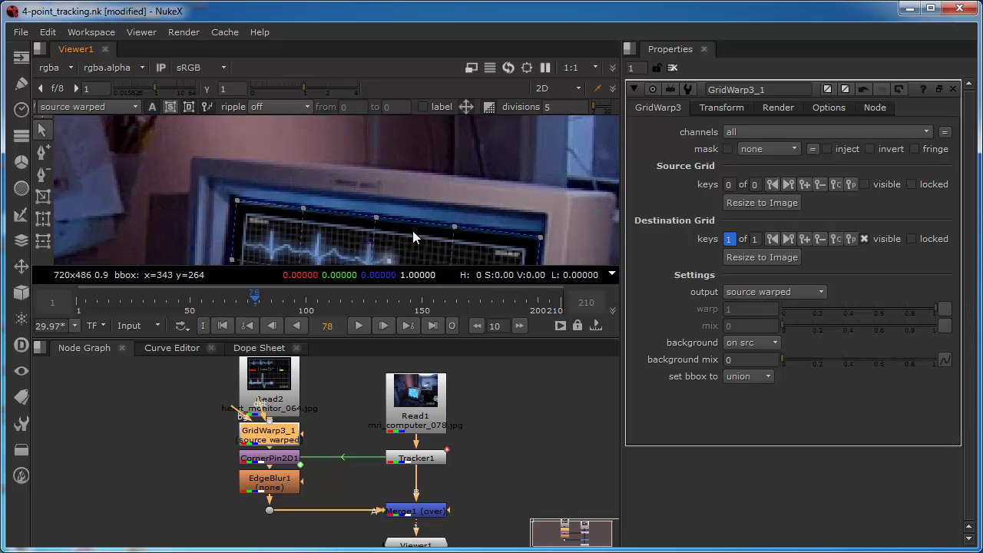
{"action": "scroll", "coordinate": [424, 231], "scroll_direction": "down", "scroll_amount": 3}
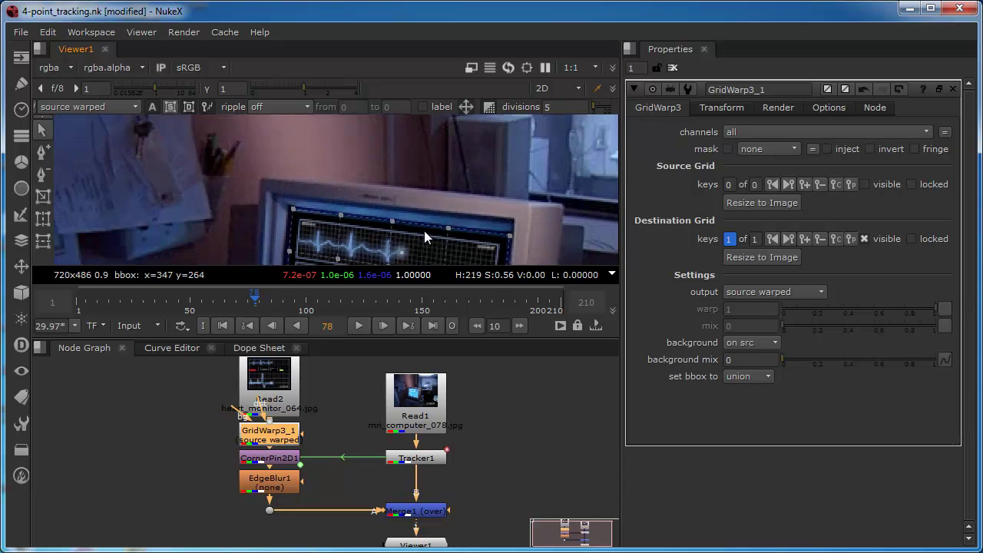
{"action": "key", "text": "2"}
{"action": "key", "text": "1"}
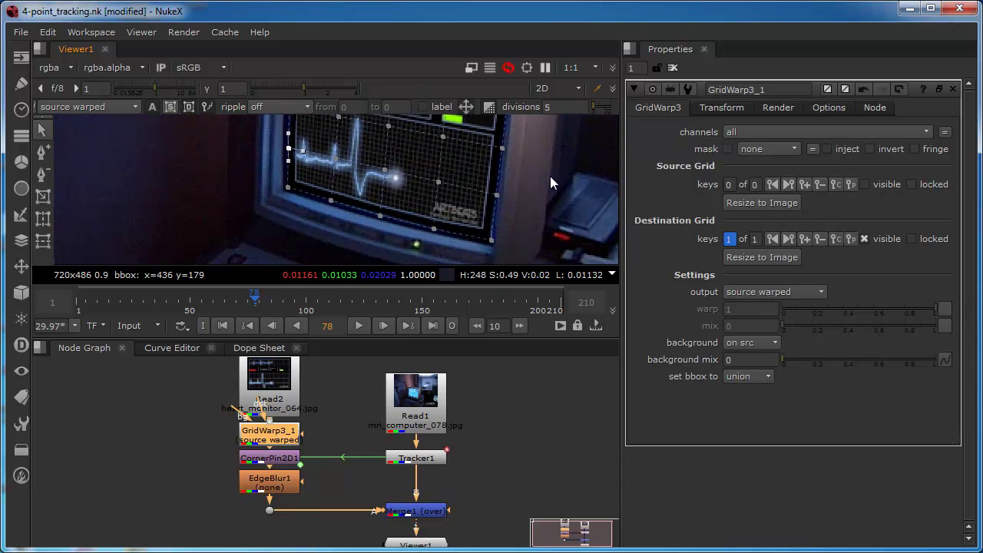
{"action": "scroll", "coordinate": [394, 176], "scroll_direction": "down", "scroll_amount": 1}
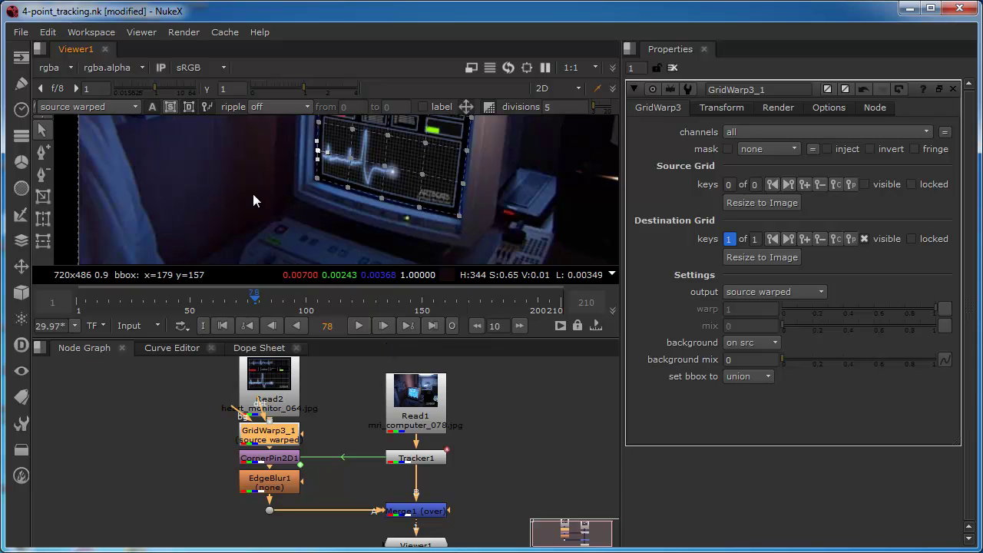
- Play the shot in a maximized viewer, stop at frame 40, and restore the layout
{"action": "key", "text": "space"}
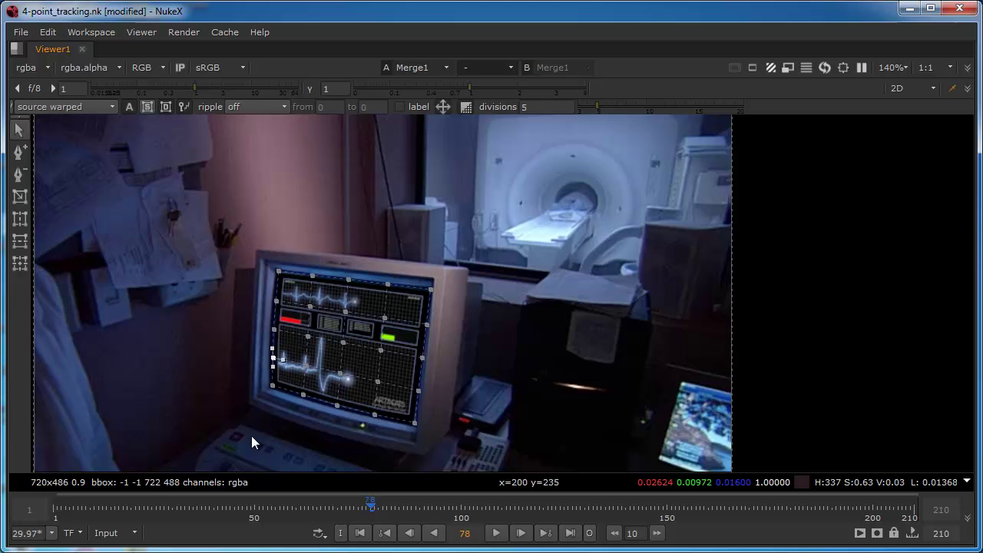
{"action": "left_click", "coordinate": [495, 534]}
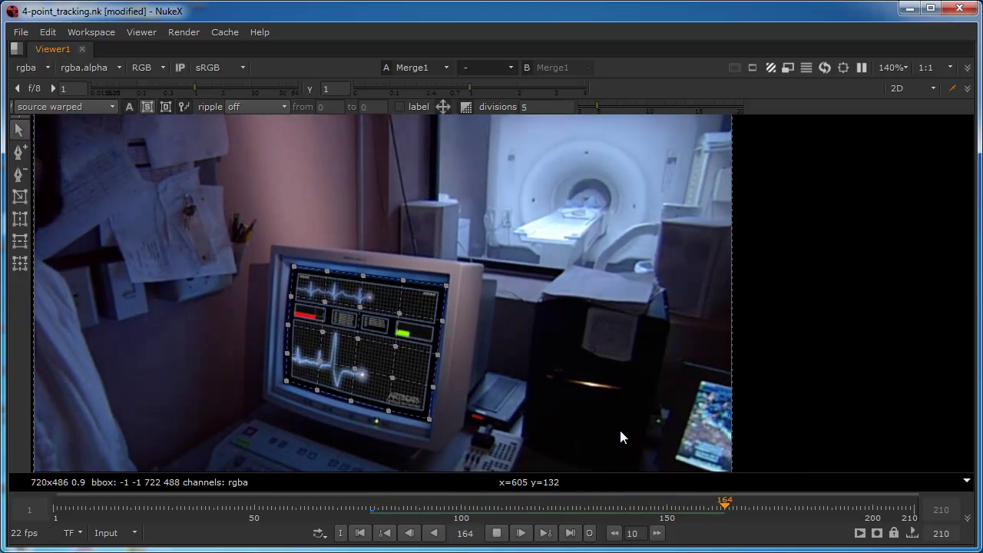
{"action": "left_click", "coordinate": [496, 533]}
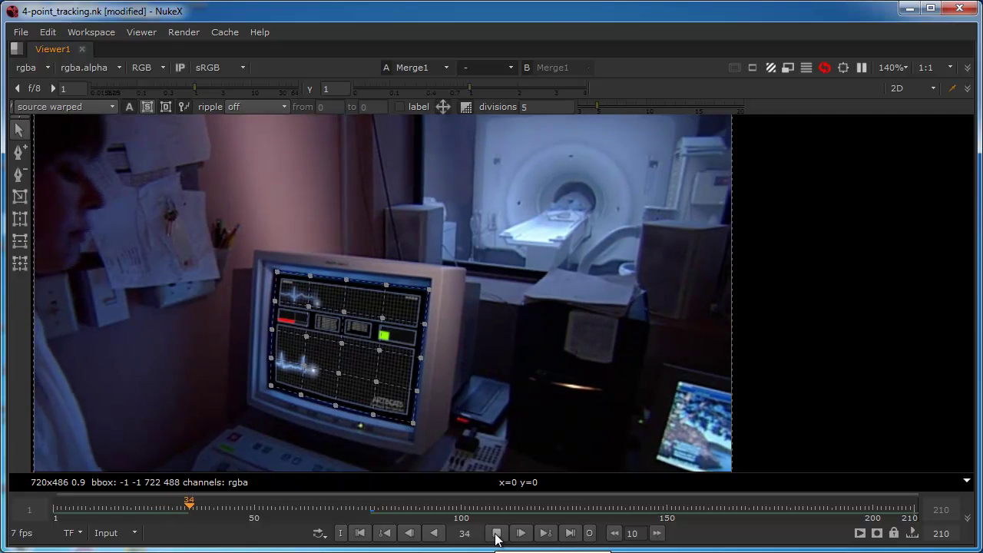
{"action": "left_click", "coordinate": [497, 533]}
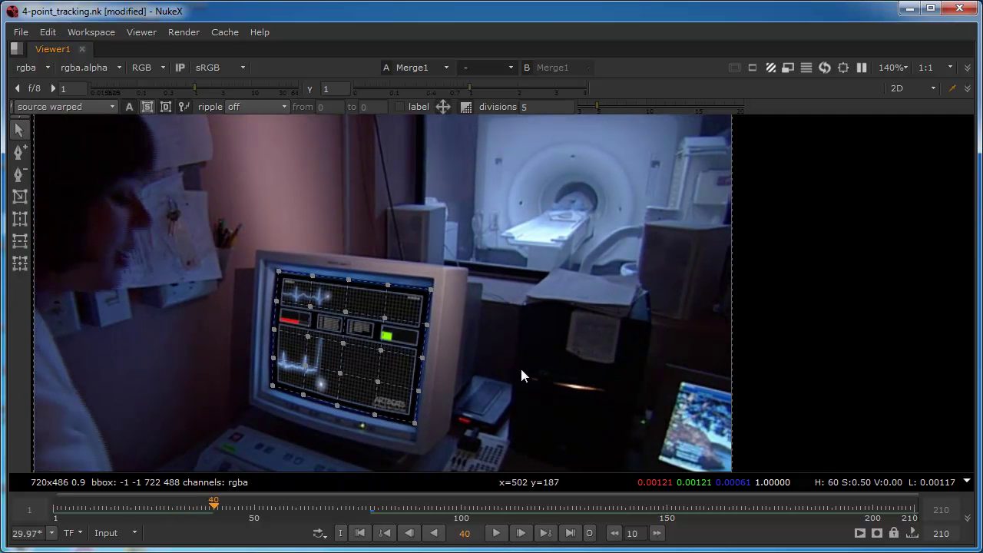
{"action": "scroll", "coordinate": [521, 371], "scroll_direction": "down", "scroll_amount": 1}
{"action": "key", "text": "space"}
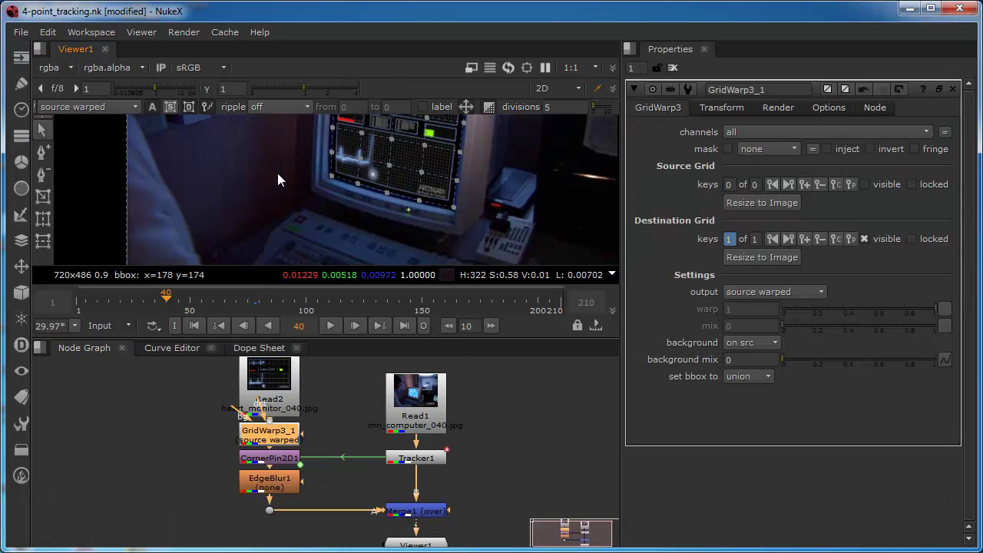
{"action": "scroll", "coordinate": [289, 175], "scroll_direction": "up", "scroll_amount": 1}
{"action": "scroll", "coordinate": [288, 175], "scroll_direction": "down", "scroll_amount": 3}
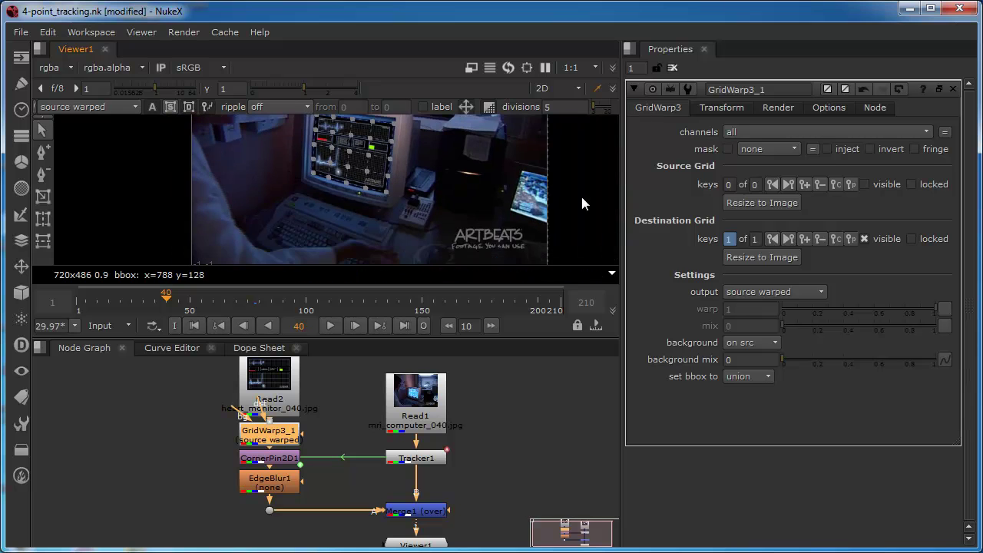
{"action": "middle_click_drag", "start_coordinate": [581, 194], "coordinate": [587, 228]}
{"action": "scroll", "coordinate": [588, 224], "scroll_direction": "up", "scroll_amount": 1}
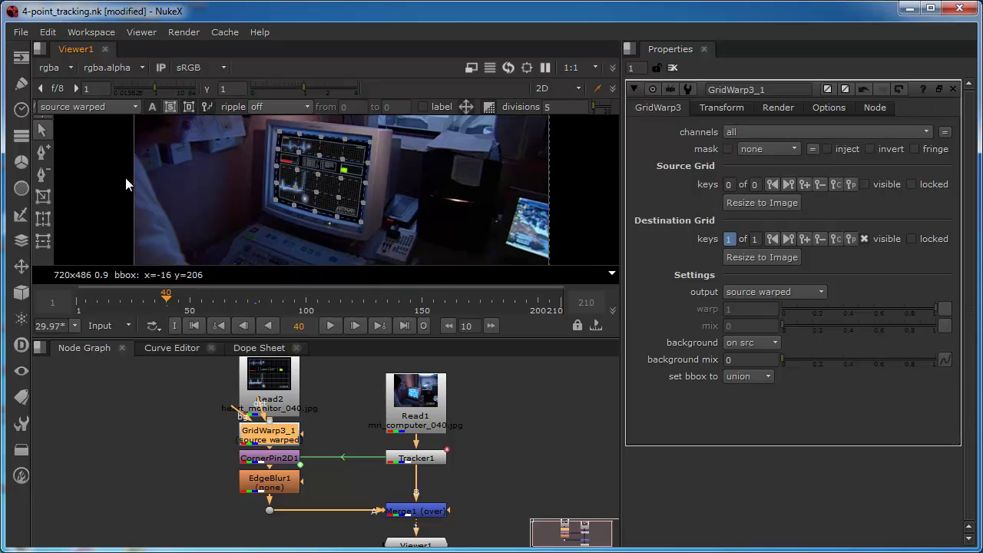
- Deselect GridWarp3_1 and close its properties to hide the warp grid overlay
{"action": "scroll", "coordinate": [208, 185], "scroll_direction": "up", "scroll_amount": 1}
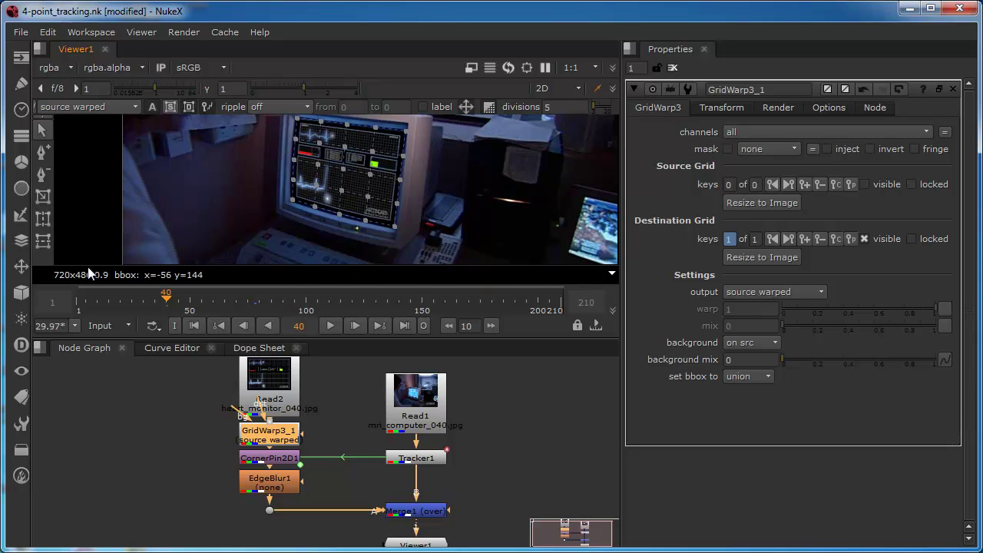
{"action": "left_click", "coordinate": [130, 388]}
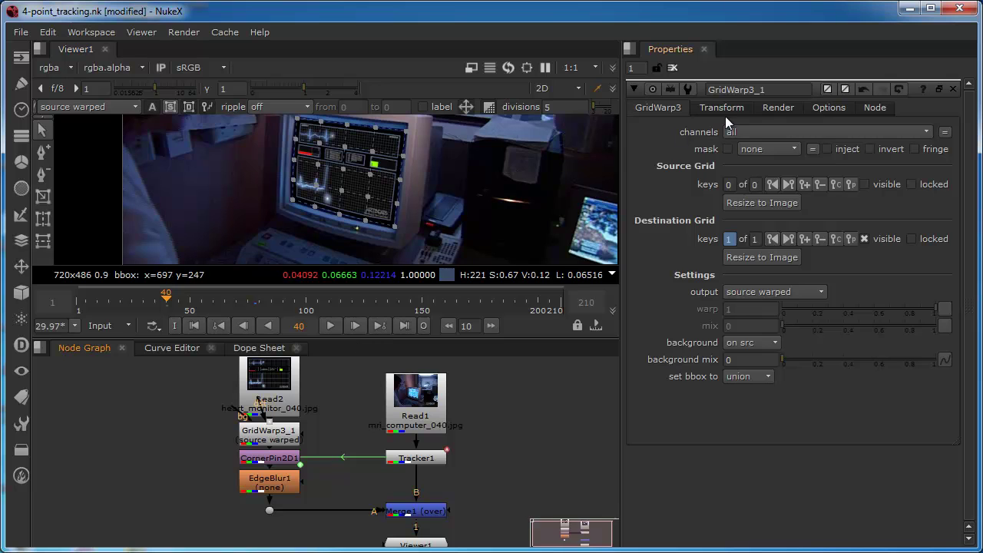
{"action": "left_click", "coordinate": [673, 68]}
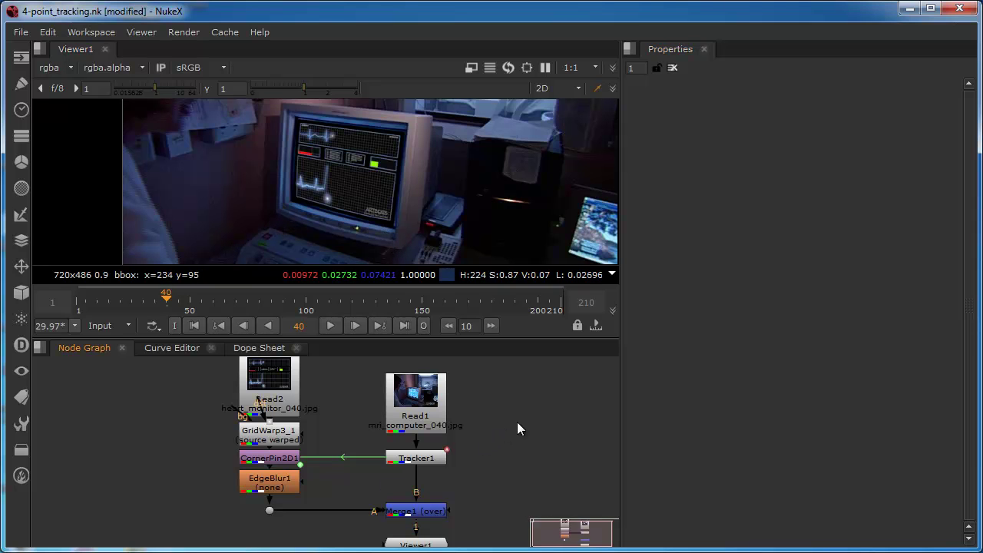
- Add a Roto1 node and switch its shape tool to Bezier
{"action": "key", "text": "Tab"}
{"action": "type", "text": "roto"}
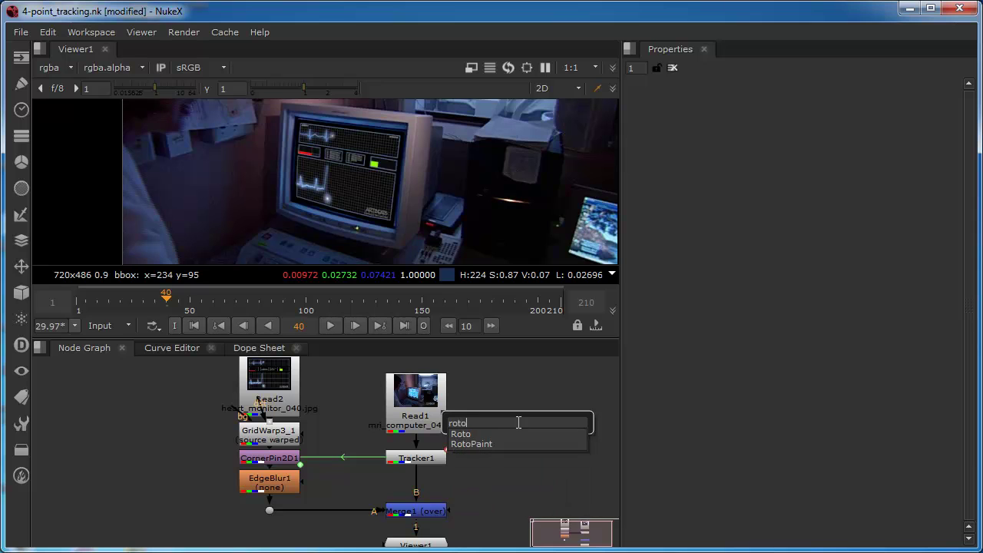
{"action": "left_click", "coordinate": [477, 434]}
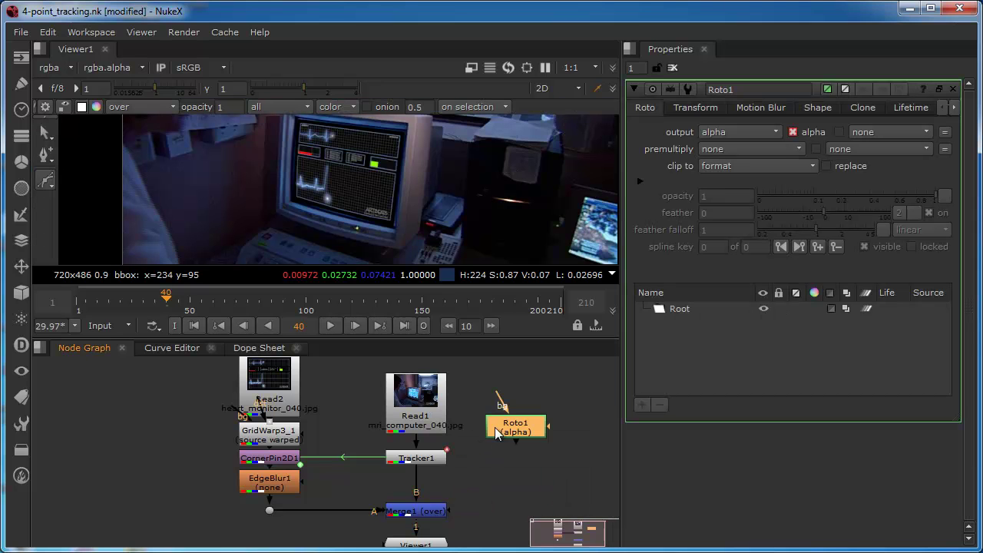
{"action": "left_click", "coordinate": [504, 451]}
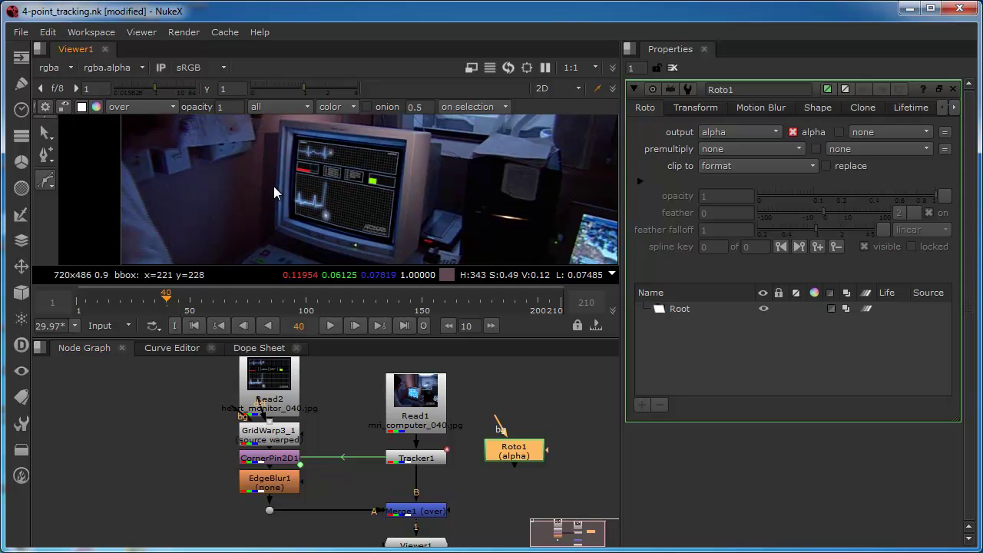
{"action": "right_click", "coordinate": [53, 182]}
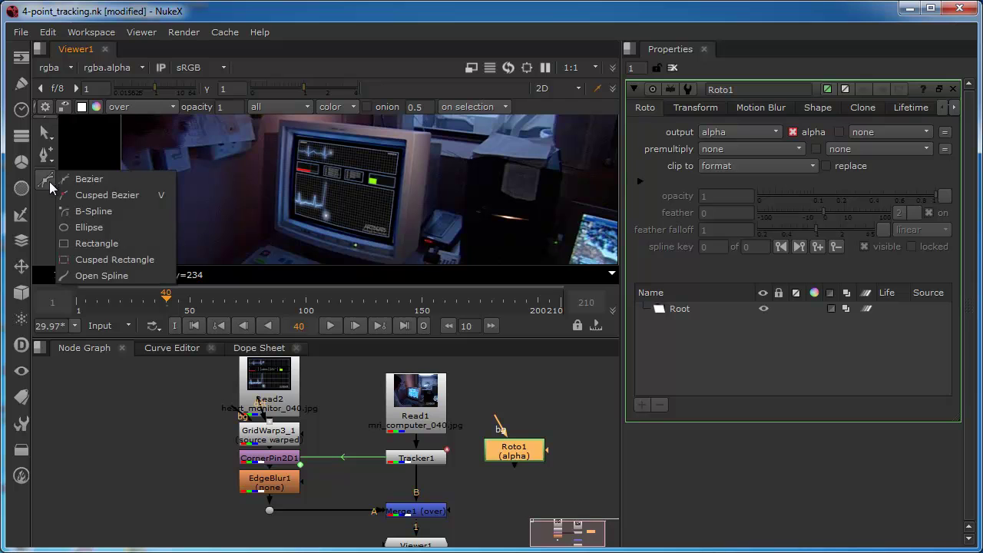
{"action": "left_click", "coordinate": [89, 179]}
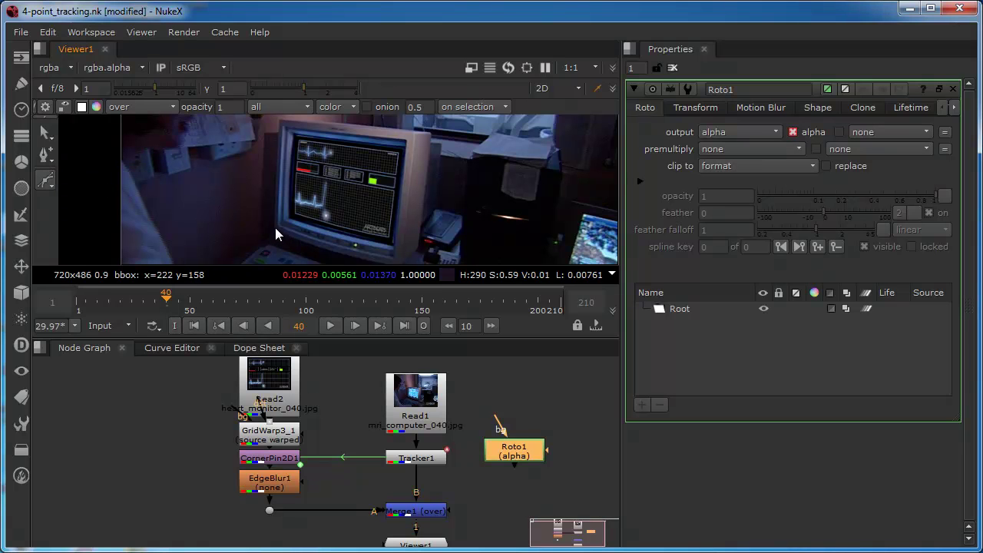
- Trace a closed Bezier around the CRT screen's corners with a smooth bottom-edge point
{"action": "left_click", "coordinate": [274, 228]}
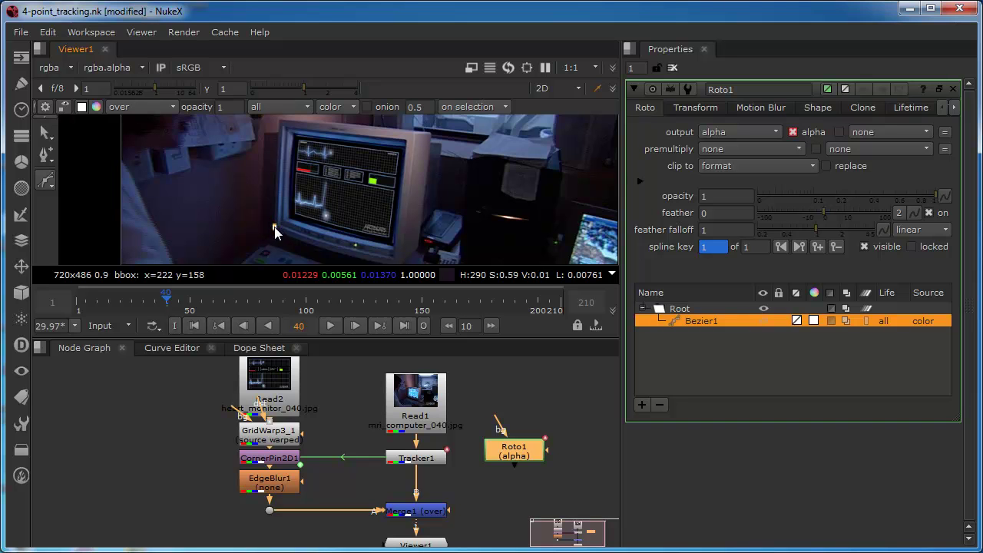
{"action": "left_click", "coordinate": [282, 125]}
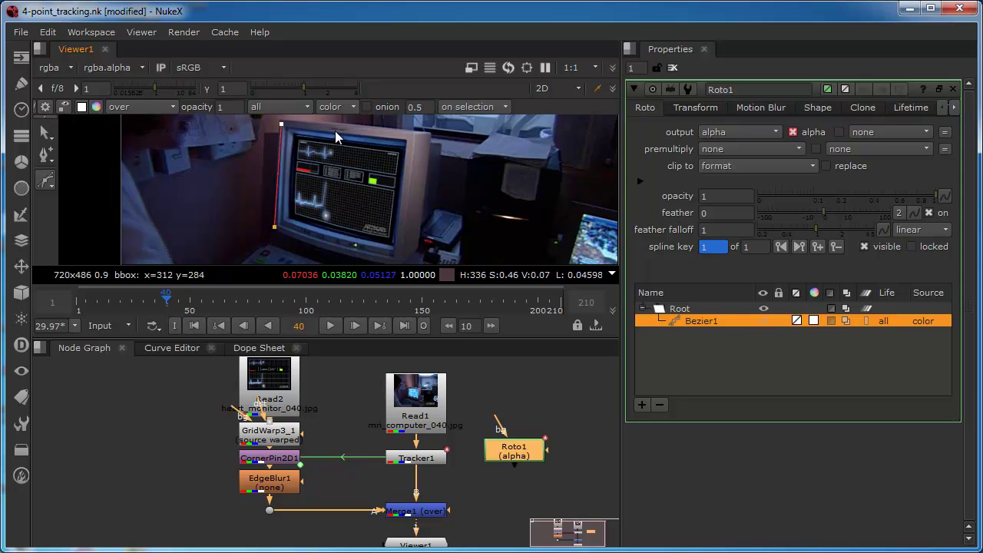
{"action": "left_click", "coordinate": [405, 140]}
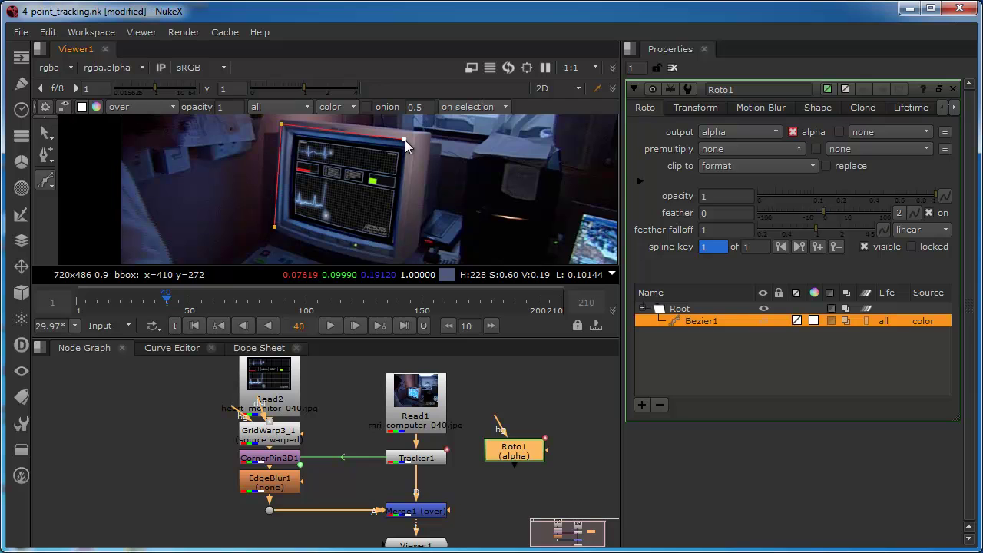
{"action": "left_click", "coordinate": [393, 261]}
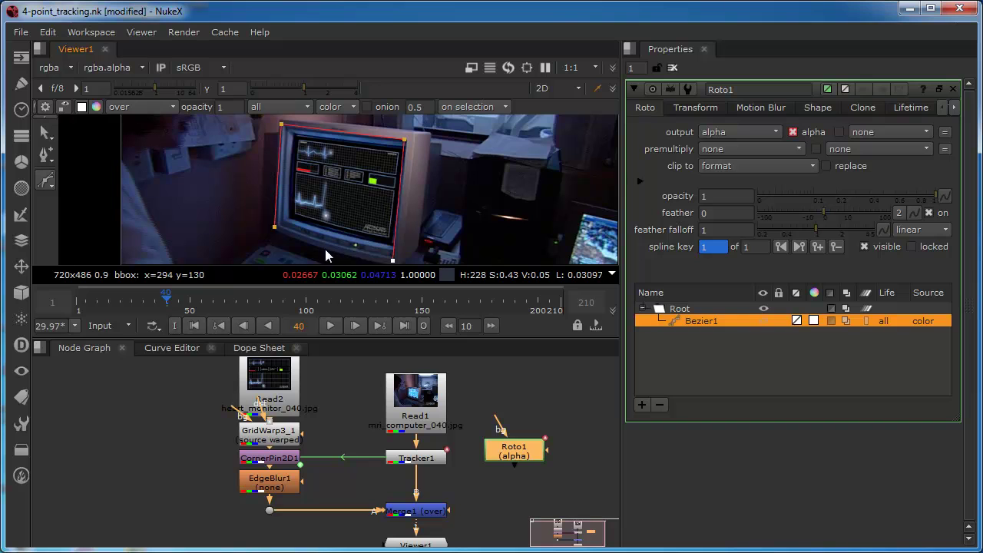
{"action": "left_click_drag", "start_coordinate": [325, 249], "coordinate": [310, 243]}
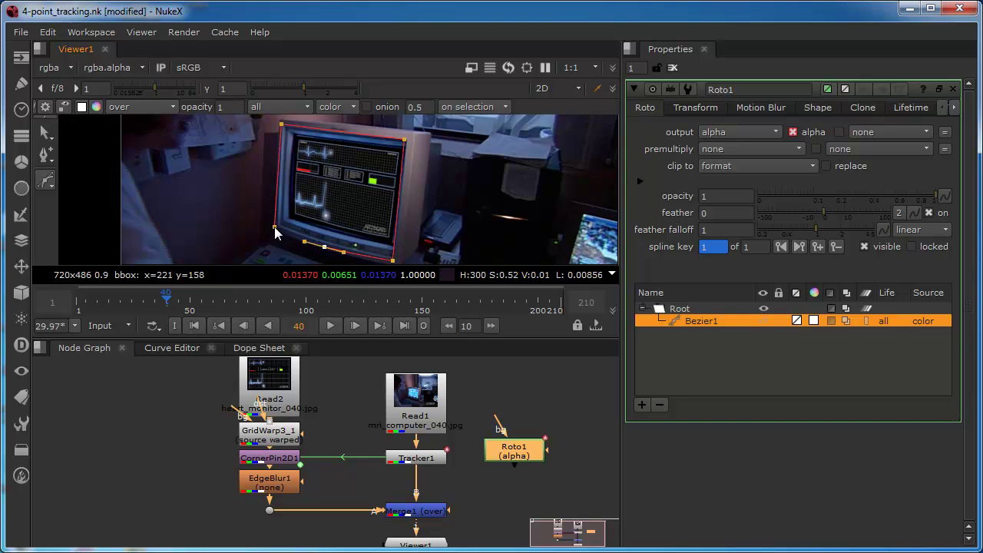
{"action": "left_click", "coordinate": [275, 227]}
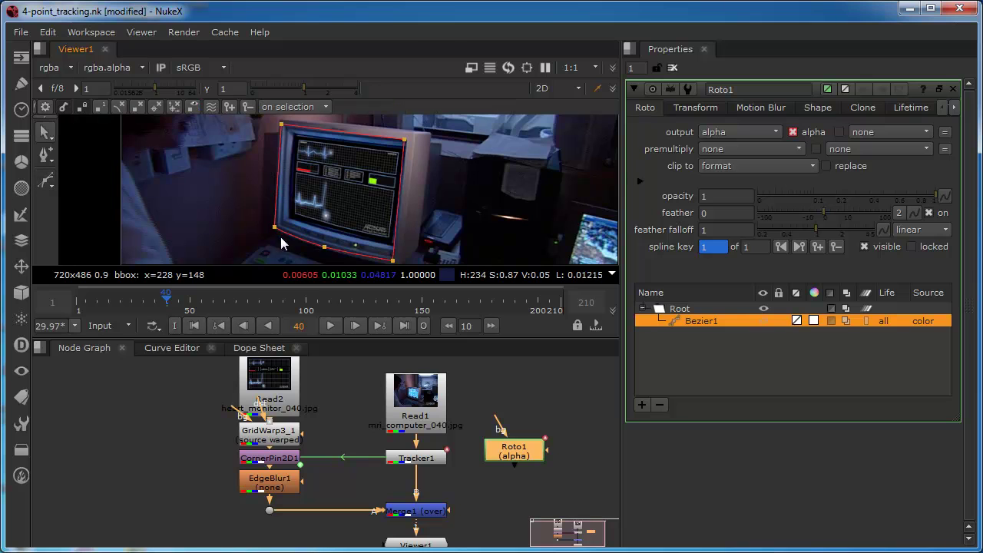
{"action": "left_click", "coordinate": [325, 249]}
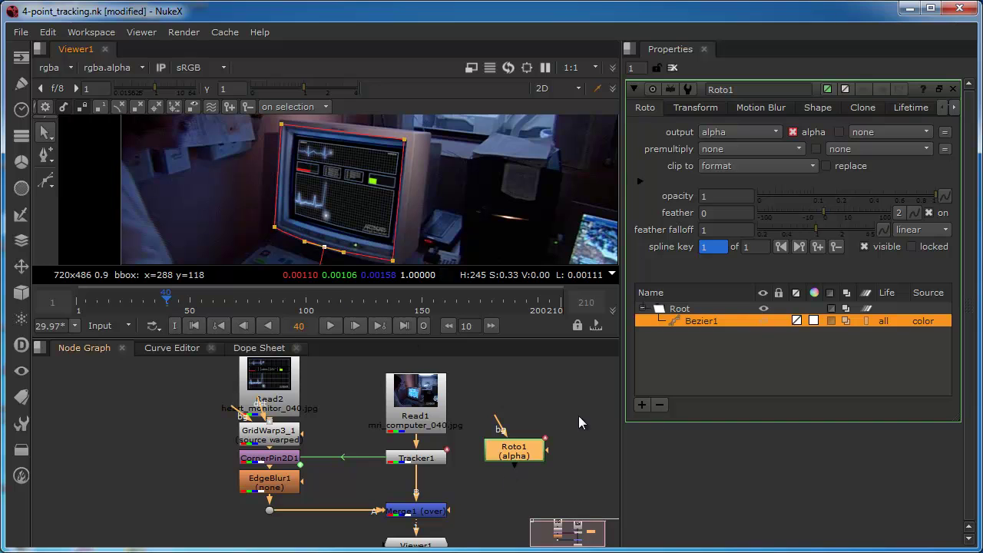
{"action": "left_click", "coordinate": [674, 68]}
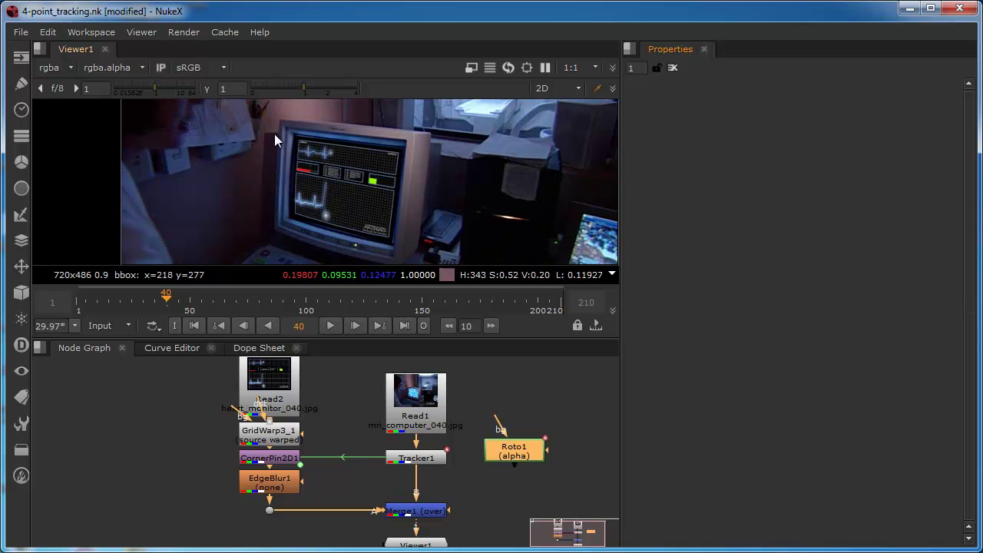
{"action": "left_click_drag", "start_coordinate": [514, 451], "coordinate": [517, 422]}
- Insert a ColorCorrect node between Tracker1 and Merge1
{"action": "left_click", "coordinate": [481, 468]}
{"action": "key", "text": "Tab"}
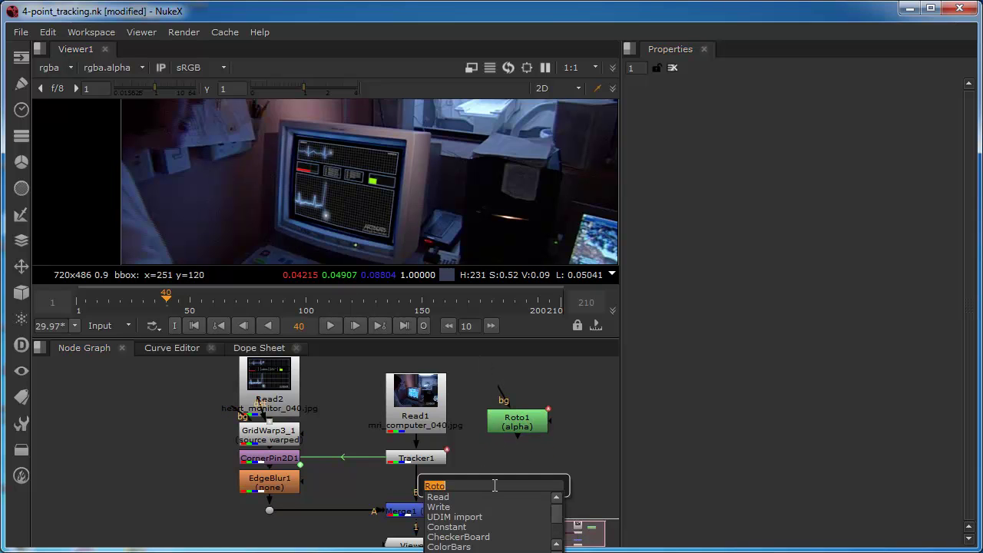
{"action": "type", "text": "col"}
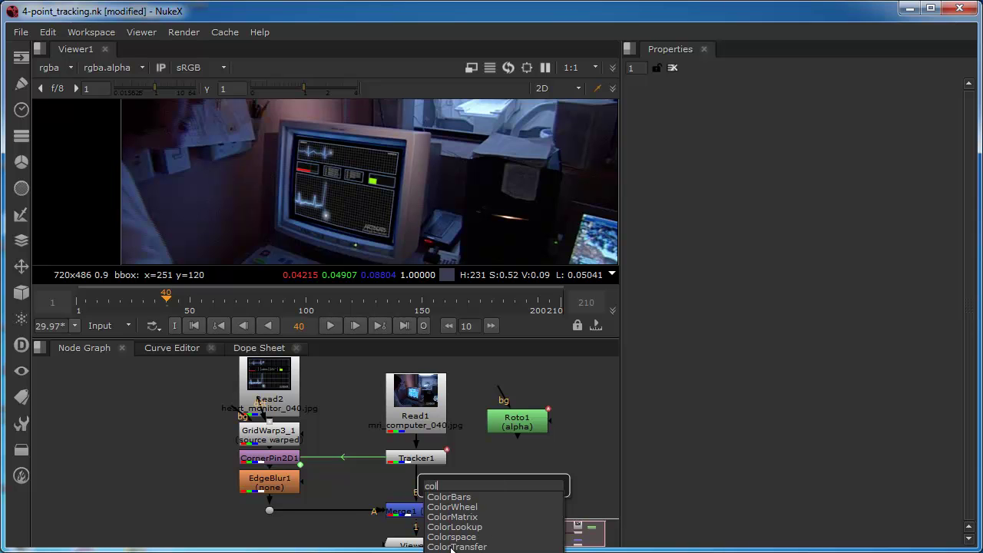
{"action": "key", "text": "Return"}
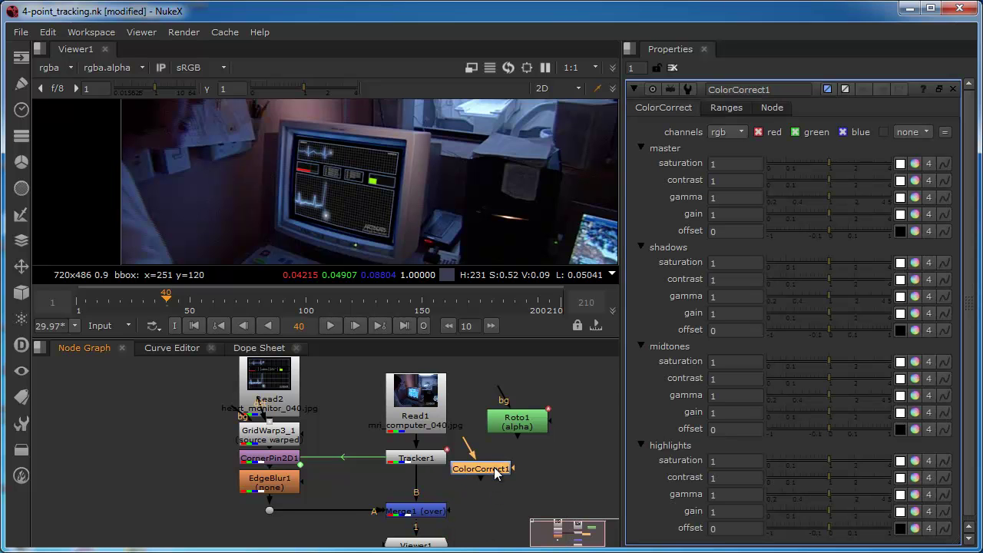
{"action": "left_click_drag", "start_coordinate": [495, 474], "coordinate": [431, 489]}
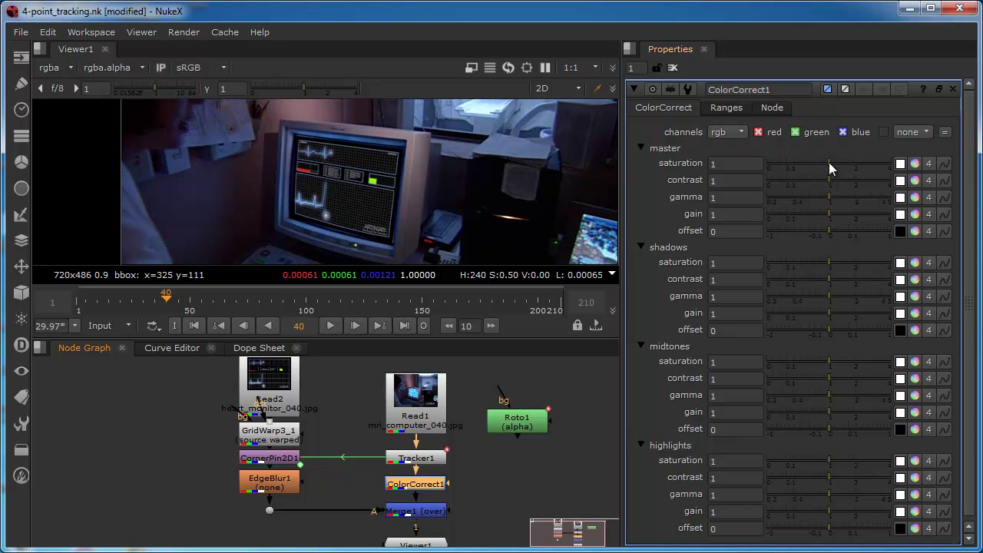
- Undo a trial saturation change, then raise ColorCorrect1's master red gamma to 2.45
{"action": "left_click_drag", "start_coordinate": [829, 162], "coordinate": [802, 164]}
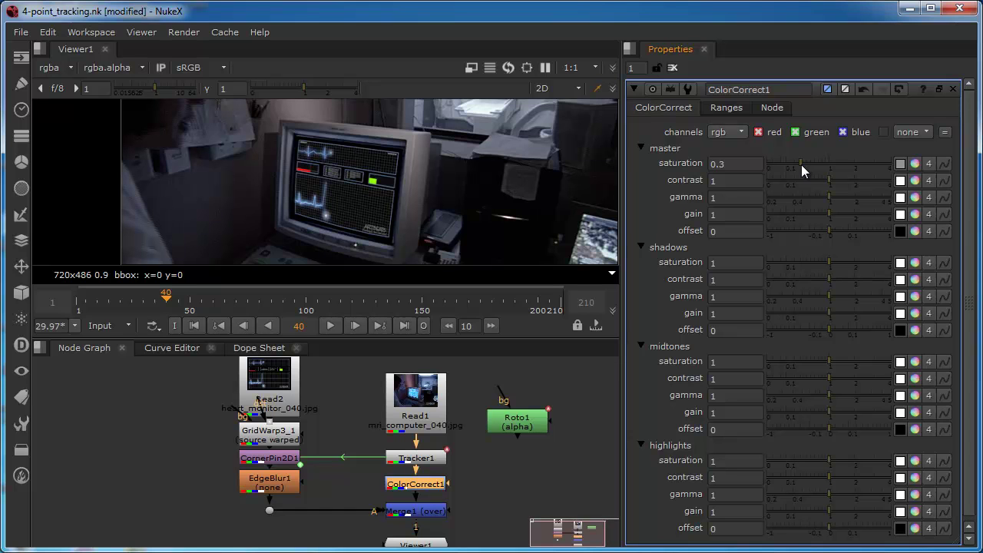
{"action": "key", "text": "ctrl+z"}
{"action": "key", "text": "ctrl+z"}
{"action": "left_click", "coordinate": [915, 198]}
{"action": "left_click_drag", "start_coordinate": [831, 216], "coordinate": [864, 216]}
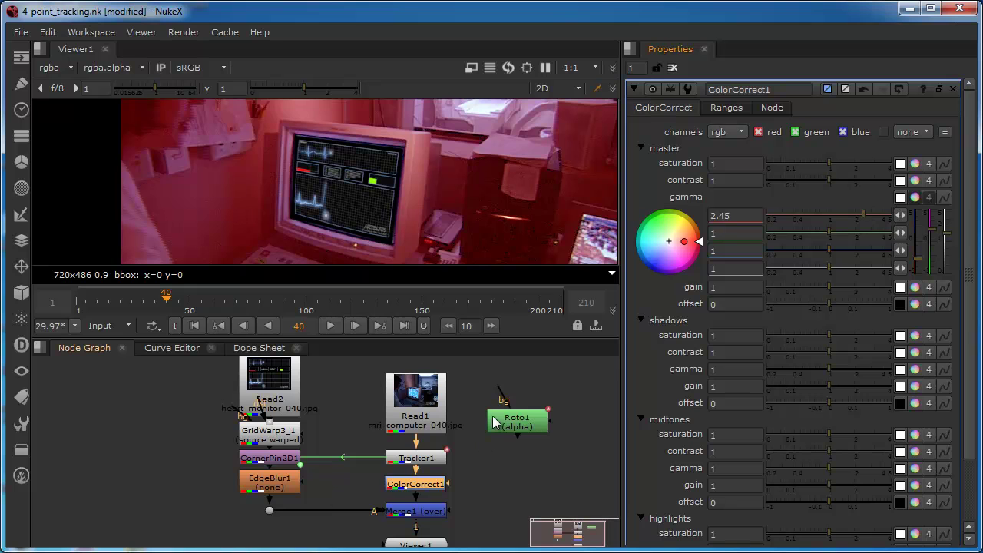
- Move Roto1 beside ColorCorrect1 and connect it to ColorCorrect1's mask input
{"action": "left_click", "coordinate": [507, 439]}
{"action": "left_click_drag", "start_coordinate": [507, 440], "coordinate": [505, 455]}
{"action": "left_click_drag", "start_coordinate": [449, 484], "coordinate": [498, 491]}
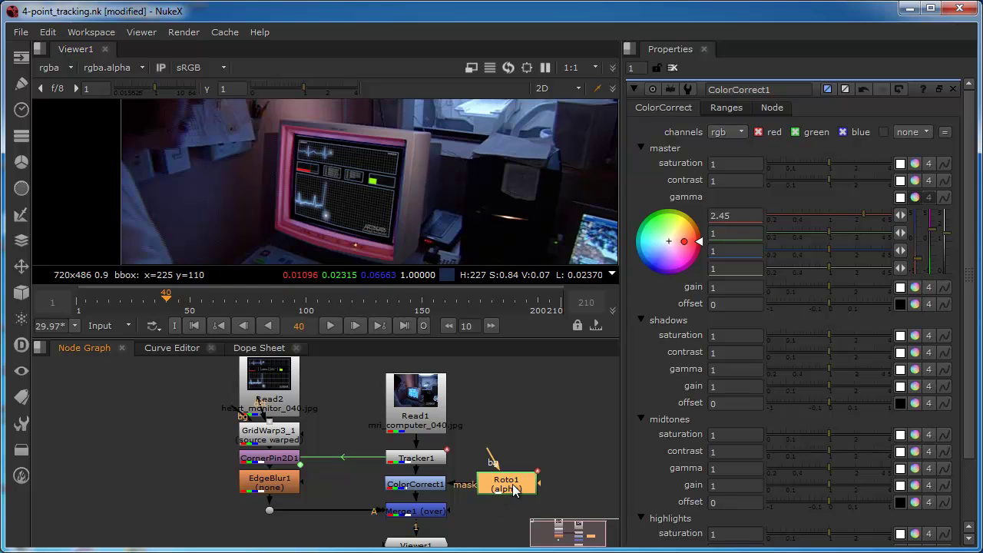
- Inspect Roto1's Bezier1 shape outline, then close Roto1's properties
{"action": "double_click", "coordinate": [484, 487]}
{"action": "key", "text": "ctrl+a"}
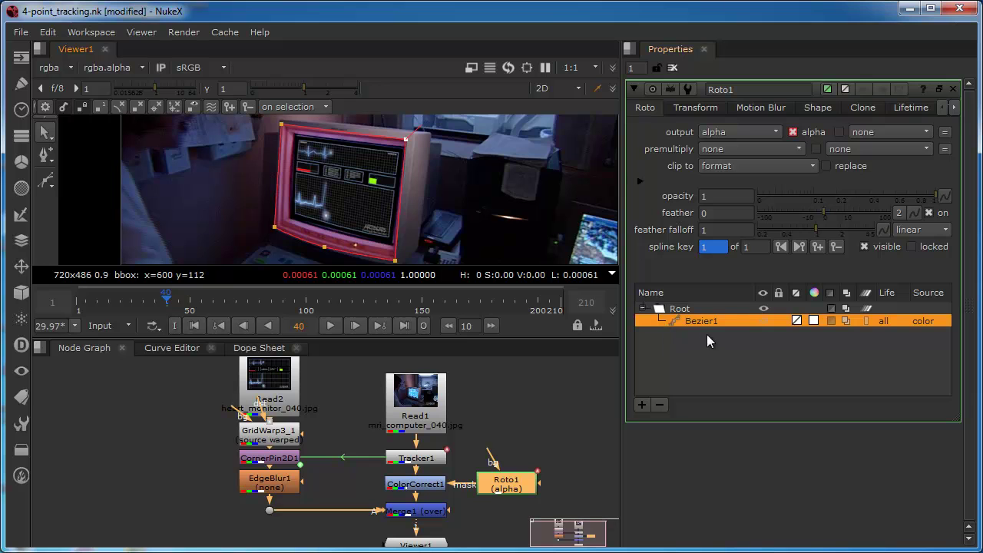
{"action": "left_click", "coordinate": [673, 68]}
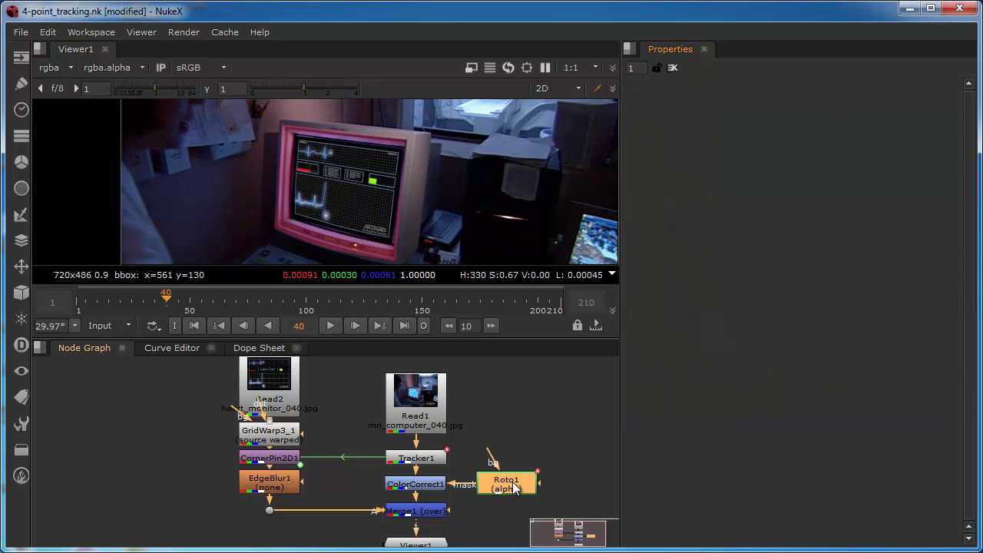
- Reset ColorCorrect1's master gamma to 1, set master saturation to 0.26 and red gamma to 1.1
{"action": "double_click", "coordinate": [429, 485]}
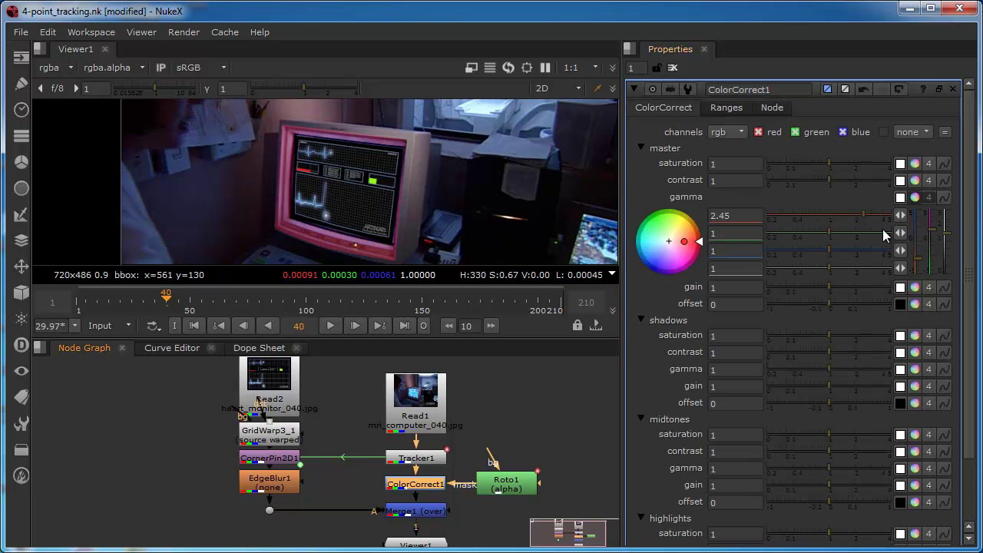
{"action": "key", "text": "ctrl+z"}
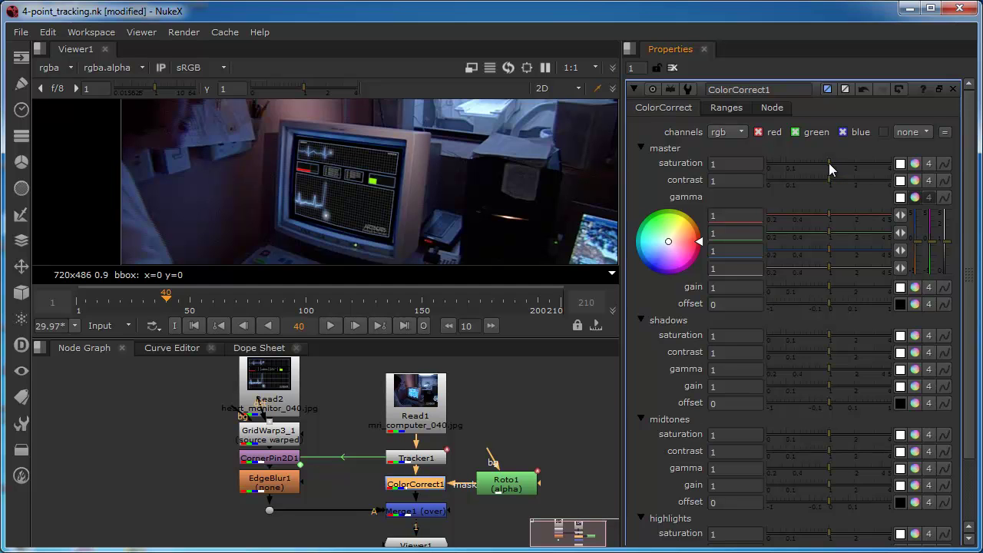
{"action": "left_click_drag", "start_coordinate": [829, 163], "coordinate": [799, 166]}
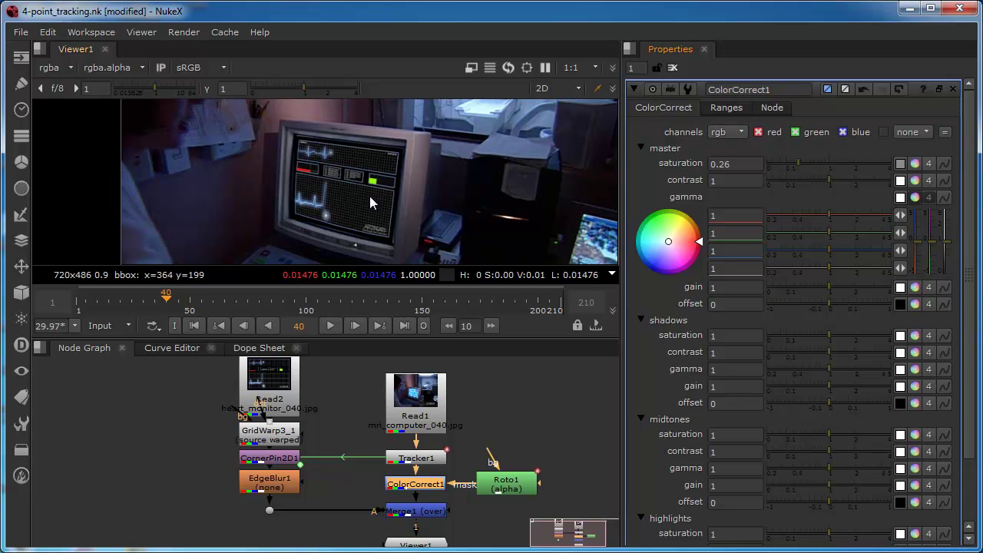
{"action": "scroll", "coordinate": [245, 198], "scroll_direction": "up", "scroll_amount": 1}
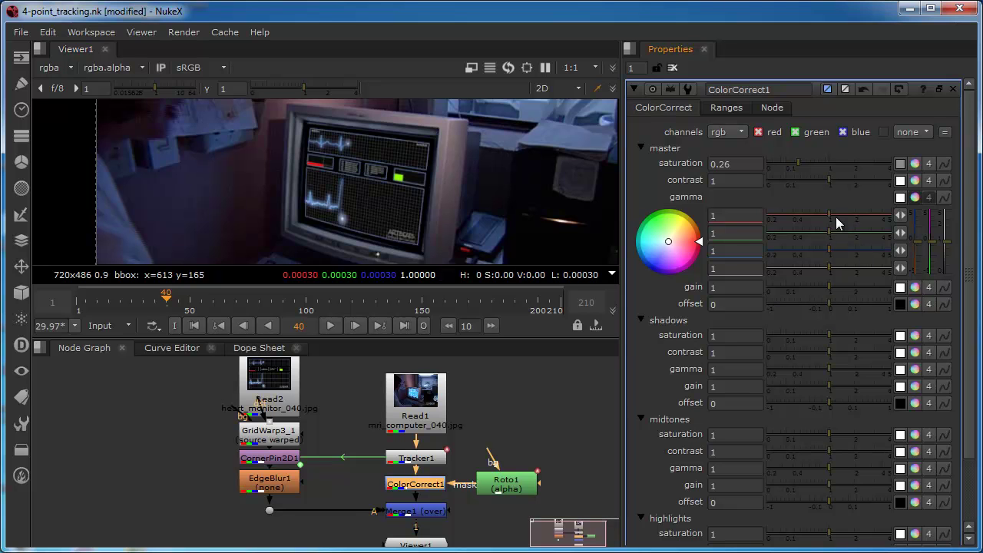
{"action": "left_click_drag", "start_coordinate": [829, 214], "coordinate": [832, 214]}
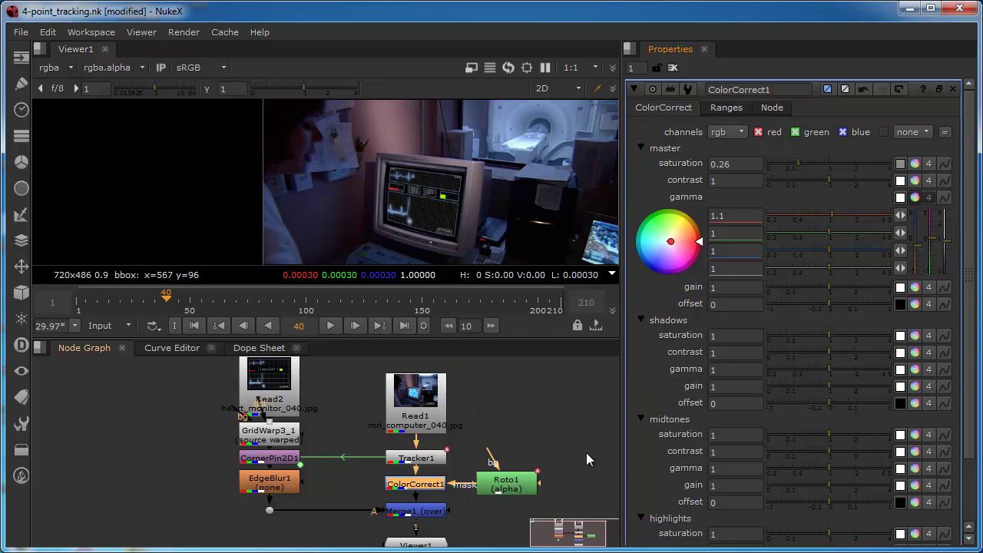
- Select Roto1's Bezier1 shape and set its feather to 0.2
{"action": "double_click", "coordinate": [511, 489]}
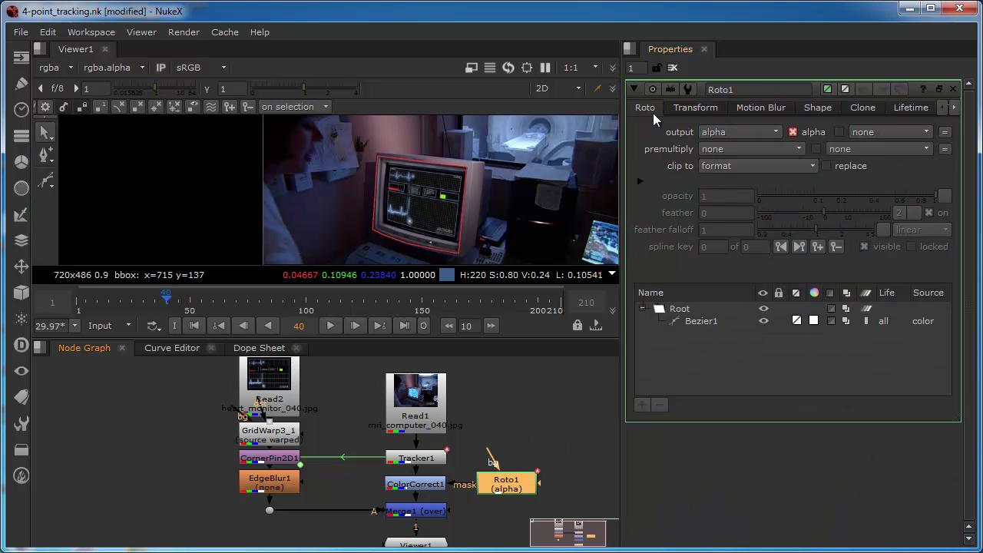
{"action": "left_click", "coordinate": [684, 109]}
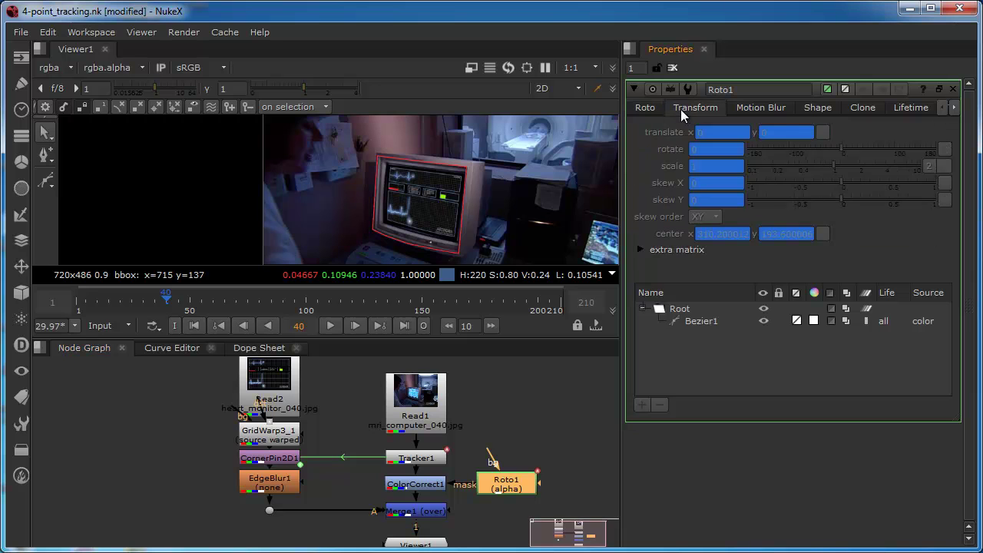
{"action": "left_click", "coordinate": [649, 106]}
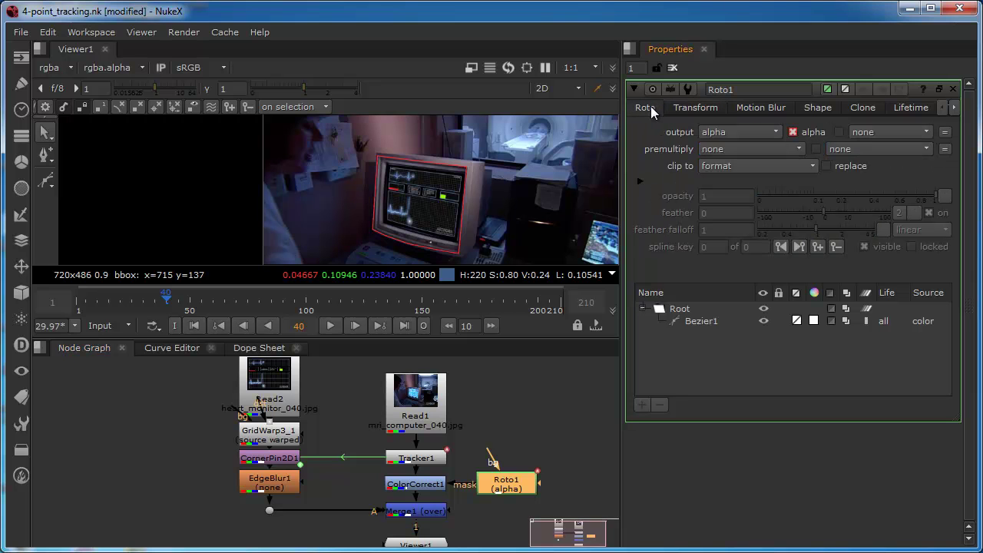
{"action": "left_click", "coordinate": [695, 321]}
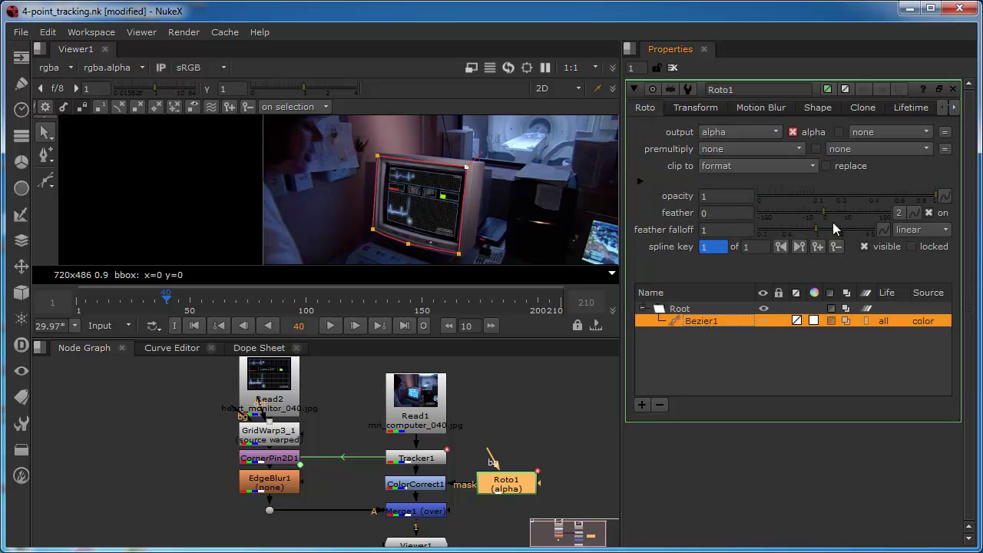
{"action": "left_click_drag", "start_coordinate": [826, 214], "coordinate": [827, 214]}
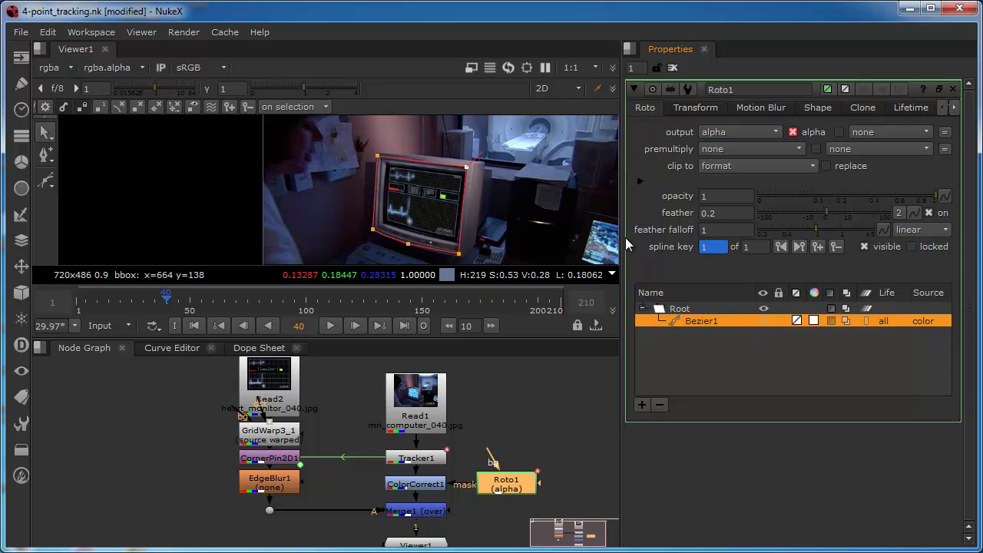
{"action": "scroll", "coordinate": [450, 208], "scroll_direction": "up", "scroll_amount": 5}
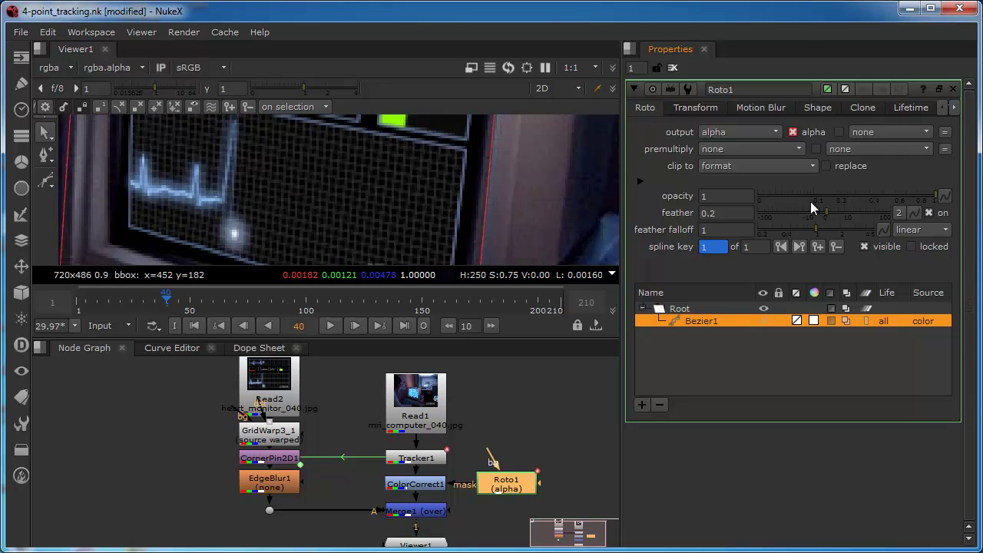
{"action": "mouse_move", "coordinate": [823, 211]}
{"action": "left_mouse_down"}
{"action": "mouse_move", "coordinate": [856, 217]}
{"action": "mouse_move", "coordinate": [824, 220]}
{"action": "mouse_move", "coordinate": [860, 219]}
{"action": "mouse_move", "coordinate": [828, 219]}
{"action": "left_mouse_up"}
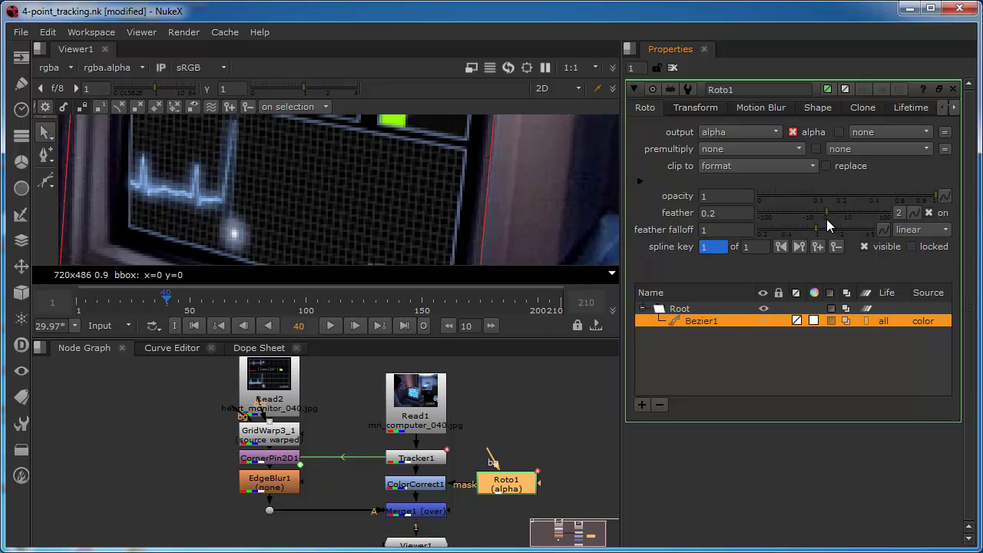
- Toggle Roto1's properties panel to compare the feathered edge, then recentre the node graph
{"action": "left_click", "coordinate": [673, 68]}
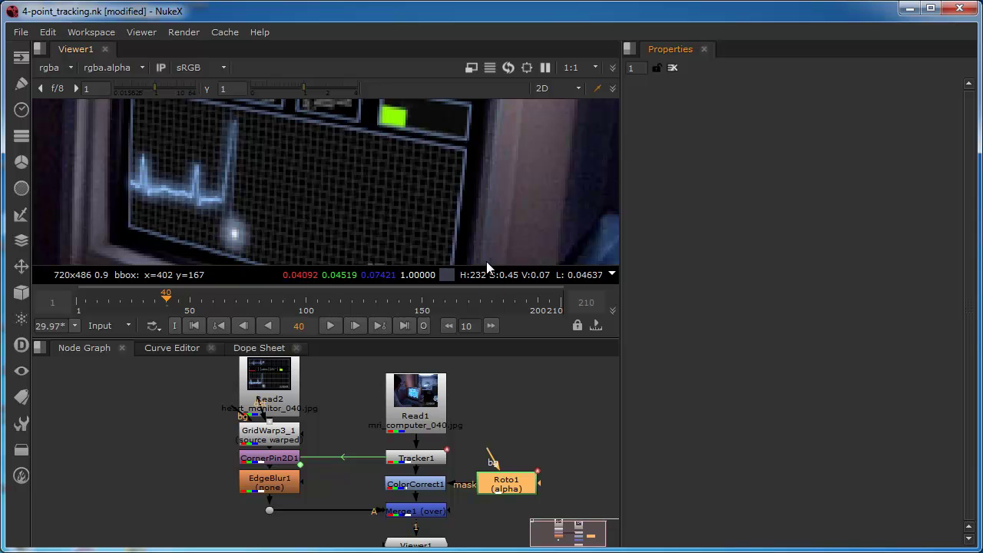
{"action": "double_click", "coordinate": [510, 490]}
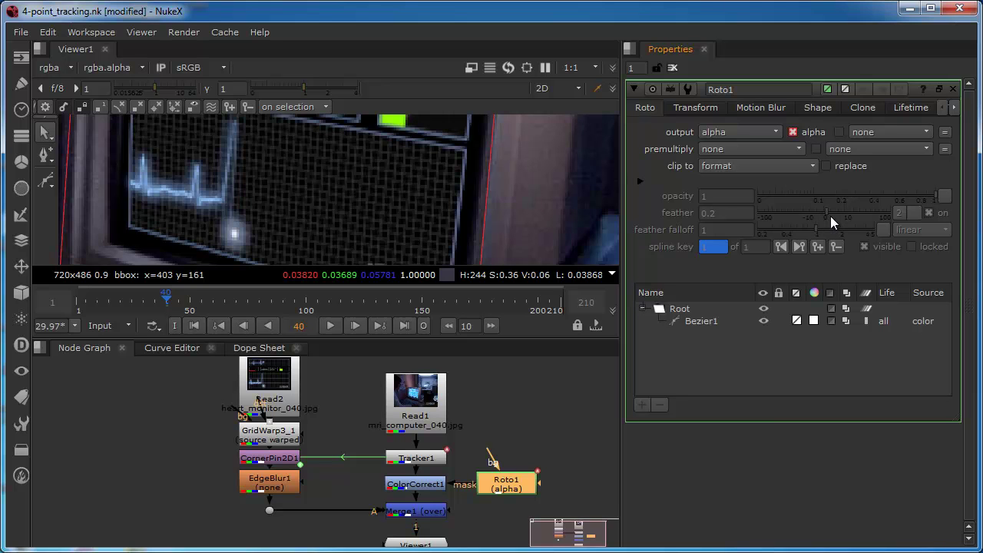
{"action": "left_click", "coordinate": [673, 69]}
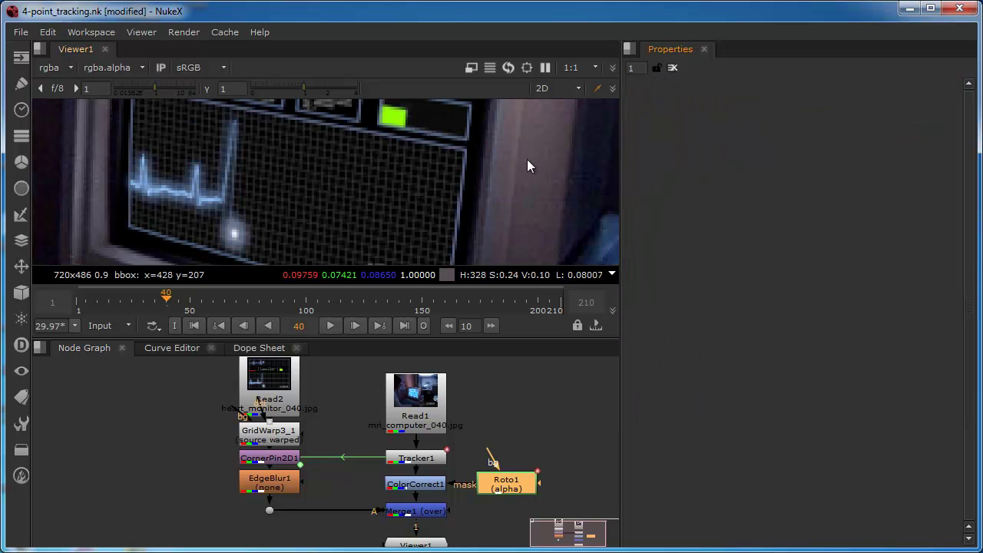
{"action": "double_click", "coordinate": [503, 489]}
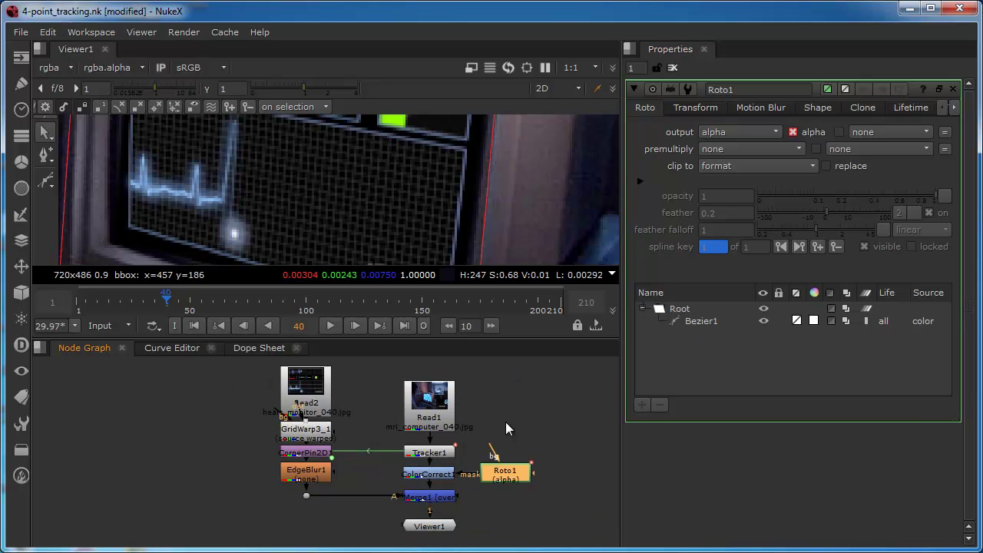
{"action": "scroll", "coordinate": [549, 424], "scroll_direction": "down", "scroll_amount": 3}
{"action": "middle_click_drag", "start_coordinate": [549, 425], "coordinate": [447, 423]}
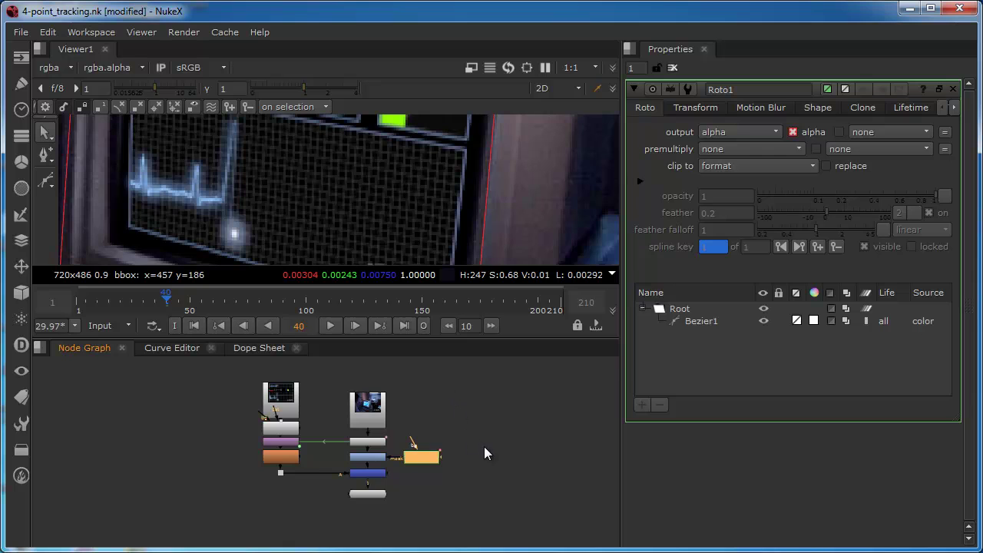